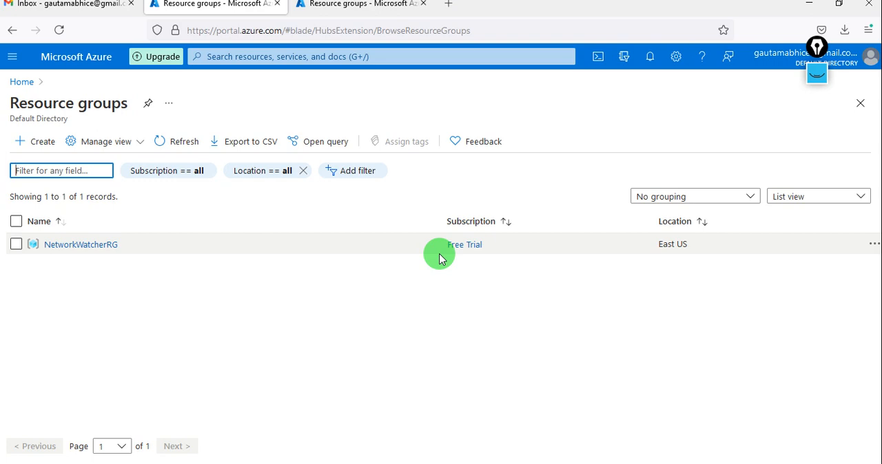
Step: Sketch a box labelled "vm" with the on-screen pen, write "inbound" and "outbound" beside it, and add short handwritten notes below
{"action": "left_click", "coordinate": [817, 76]}
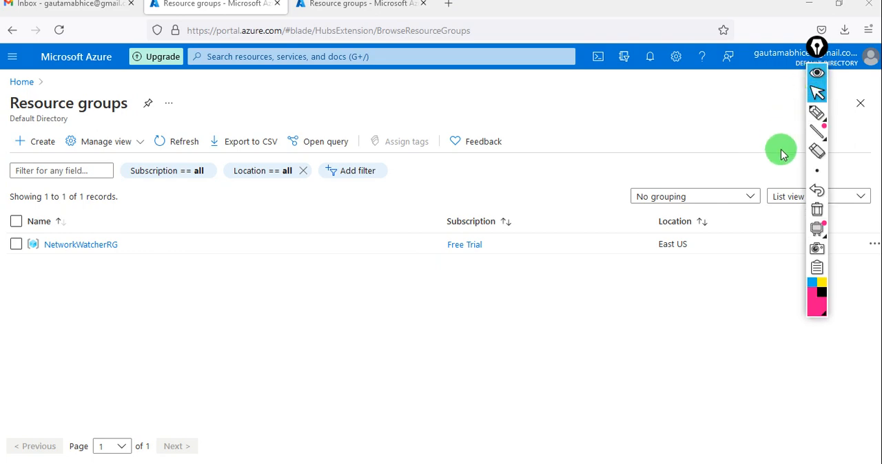
{"action": "left_click", "coordinate": [816, 114]}
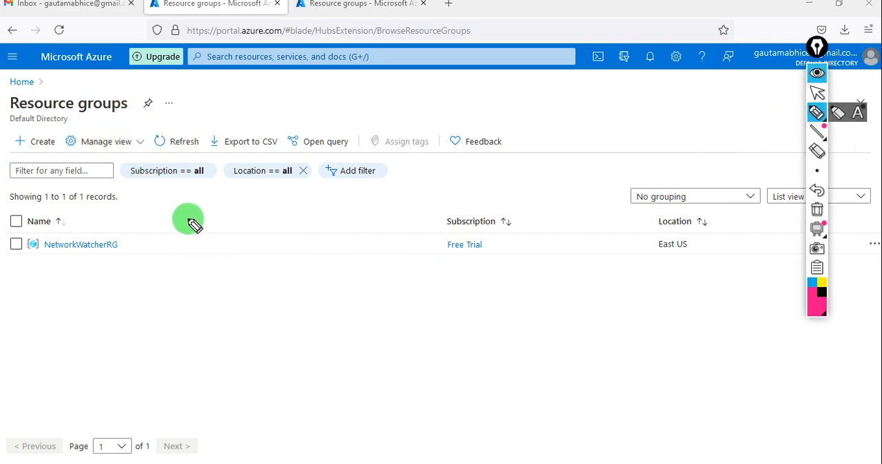
{"action": "left_click_drag", "start_coordinate": [210, 246], "coordinate": [193, 351]}
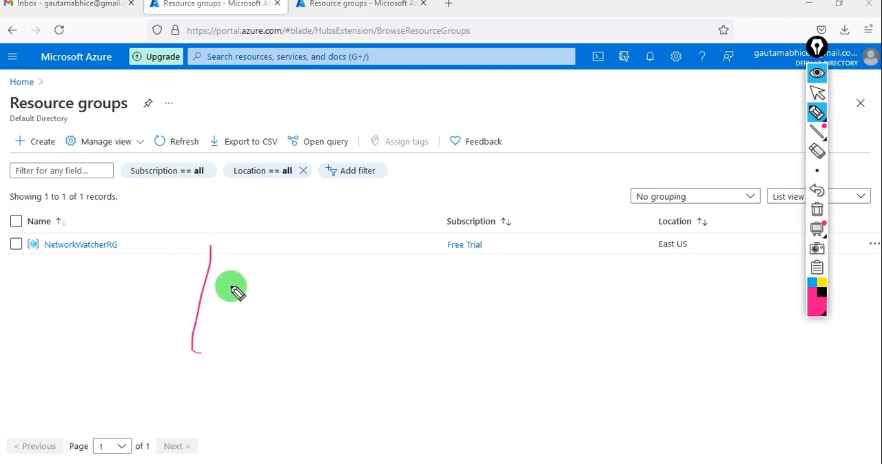
{"action": "mouse_move", "coordinate": [207, 247]}
{"action": "left_mouse_down"}
{"action": "mouse_move", "coordinate": [282, 318]}
{"action": "mouse_move", "coordinate": [183, 351]}
{"action": "left_mouse_up"}
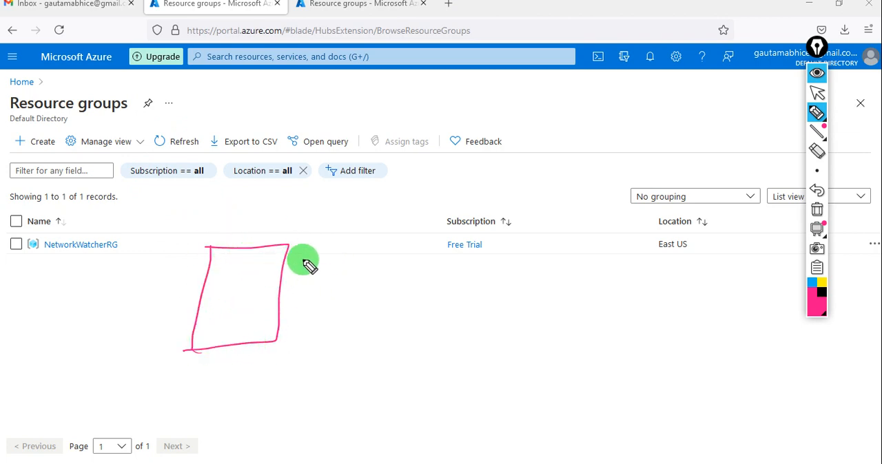
{"action": "mouse_move", "coordinate": [276, 272]}
{"action": "left_mouse_down"}
{"action": "mouse_move", "coordinate": [297, 246]}
{"action": "mouse_move", "coordinate": [315, 252]}
{"action": "mouse_move", "coordinate": [360, 242]}
{"action": "mouse_move", "coordinate": [376, 213]}
{"action": "left_mouse_up"}
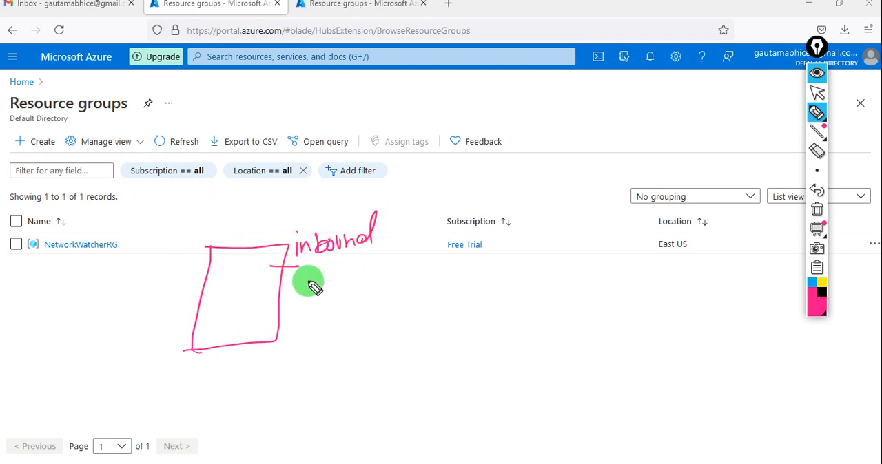
{"action": "mouse_move", "coordinate": [307, 285]}
{"action": "left_mouse_down"}
{"action": "mouse_move", "coordinate": [346, 273]}
{"action": "mouse_move", "coordinate": [346, 282]}
{"action": "mouse_move", "coordinate": [360, 273]}
{"action": "mouse_move", "coordinate": [391, 289]}
{"action": "mouse_move", "coordinate": [384, 275]}
{"action": "mouse_move", "coordinate": [397, 275]}
{"action": "left_mouse_up"}
{"action": "left_click_drag", "start_coordinate": [327, 298], "coordinate": [387, 291]}
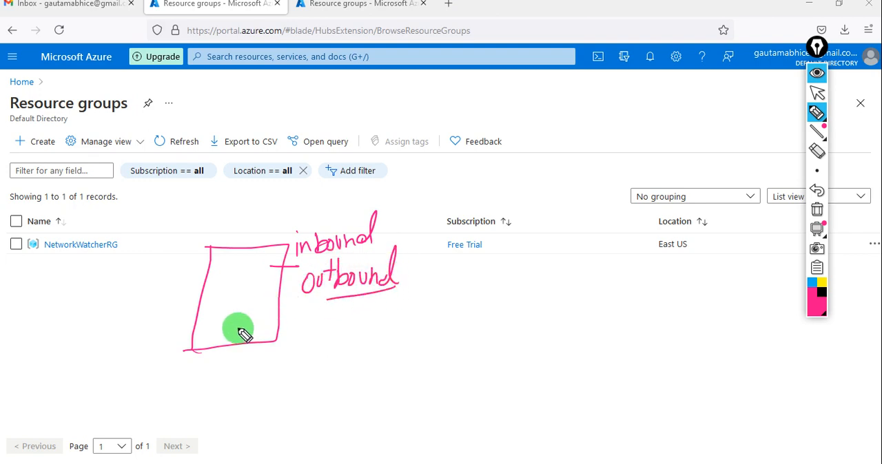
{"action": "left_click_drag", "start_coordinate": [219, 310], "coordinate": [260, 312]}
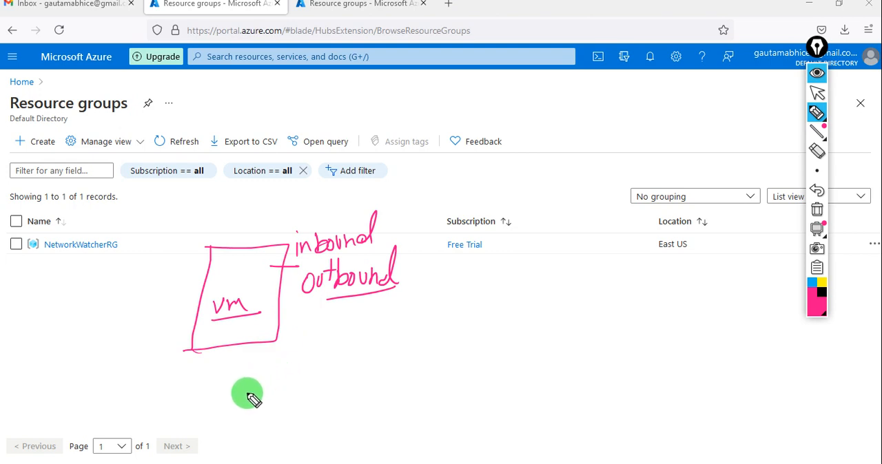
{"action": "mouse_move", "coordinate": [228, 388]}
{"action": "left_mouse_down"}
{"action": "mouse_move", "coordinate": [240, 400]}
{"action": "mouse_move", "coordinate": [261, 387]}
{"action": "left_mouse_up"}
{"action": "mouse_move", "coordinate": [238, 420]}
{"action": "left_mouse_down"}
{"action": "mouse_move", "coordinate": [264, 409]}
{"action": "mouse_move", "coordinate": [285, 419]}
{"action": "mouse_move", "coordinate": [305, 412]}
{"action": "left_mouse_up"}
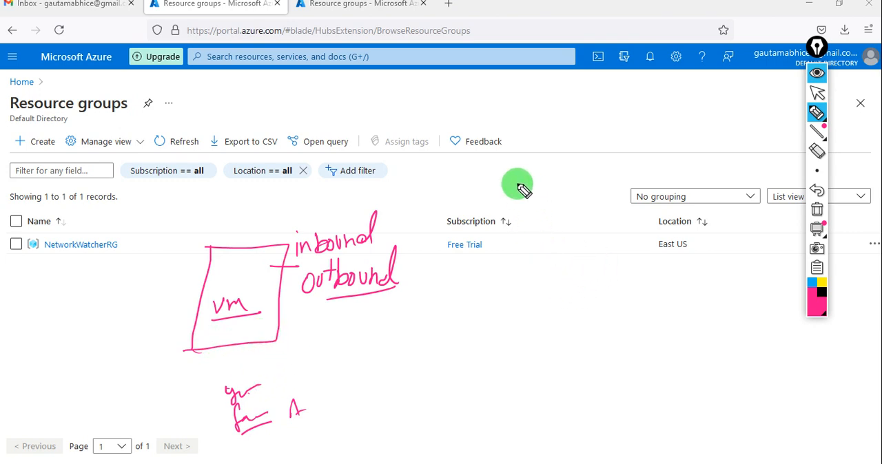
Step: Handwrite "NSG → Service tag" with "Internet" and "Storage" beneath it as examples, and hide all pen annotations
{"action": "mouse_move", "coordinate": [491, 193]}
{"action": "left_mouse_down"}
{"action": "mouse_move", "coordinate": [502, 181]}
{"action": "mouse_move", "coordinate": [524, 191]}
{"action": "mouse_move", "coordinate": [574, 169]}
{"action": "mouse_move", "coordinate": [624, 169]}
{"action": "mouse_move", "coordinate": [649, 148]}
{"action": "mouse_move", "coordinate": [669, 149]}
{"action": "mouse_move", "coordinate": [687, 170]}
{"action": "mouse_move", "coordinate": [682, 145]}
{"action": "mouse_move", "coordinate": [703, 146]}
{"action": "mouse_move", "coordinate": [687, 163]}
{"action": "left_mouse_up"}
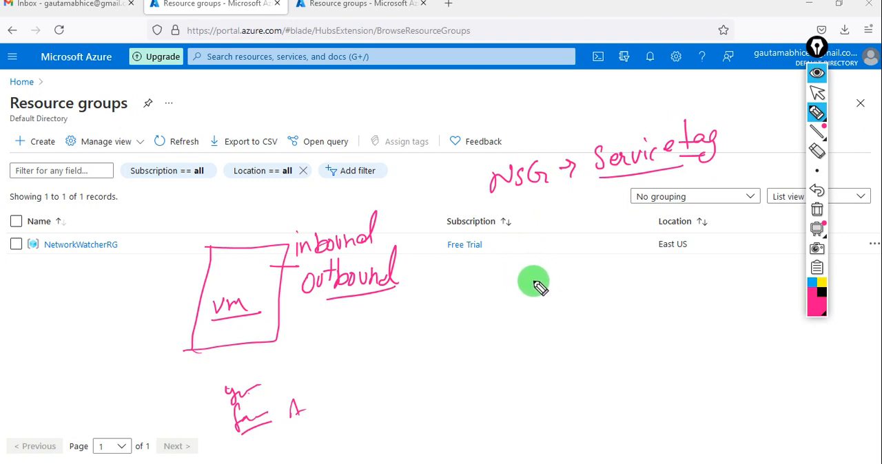
{"action": "mouse_move", "coordinate": [522, 277]}
{"action": "left_mouse_down"}
{"action": "mouse_move", "coordinate": [517, 290]}
{"action": "mouse_move", "coordinate": [539, 269]}
{"action": "mouse_move", "coordinate": [555, 286]}
{"action": "mouse_move", "coordinate": [589, 282]}
{"action": "mouse_move", "coordinate": [615, 260]}
{"action": "left_mouse_up"}
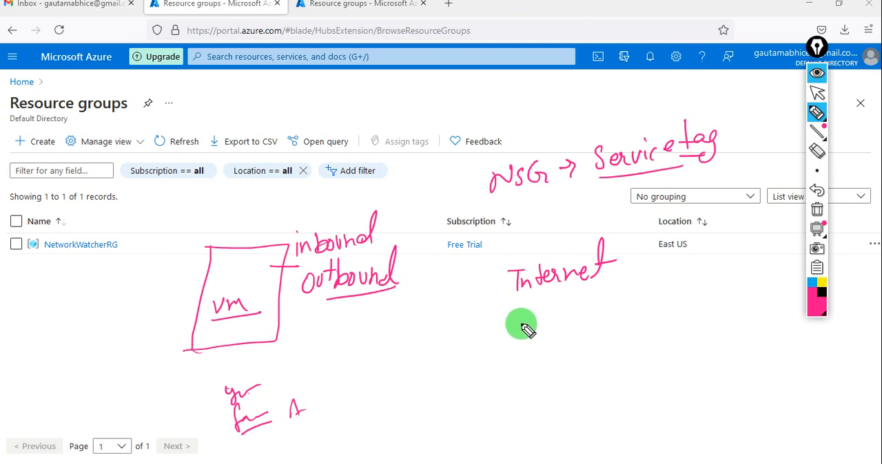
{"action": "mouse_move", "coordinate": [539, 331]}
{"action": "left_mouse_down"}
{"action": "mouse_move", "coordinate": [558, 331]}
{"action": "mouse_move", "coordinate": [585, 310]}
{"action": "mouse_move", "coordinate": [512, 338]}
{"action": "mouse_move", "coordinate": [608, 308]}
{"action": "mouse_move", "coordinate": [527, 344]}
{"action": "left_mouse_up"}
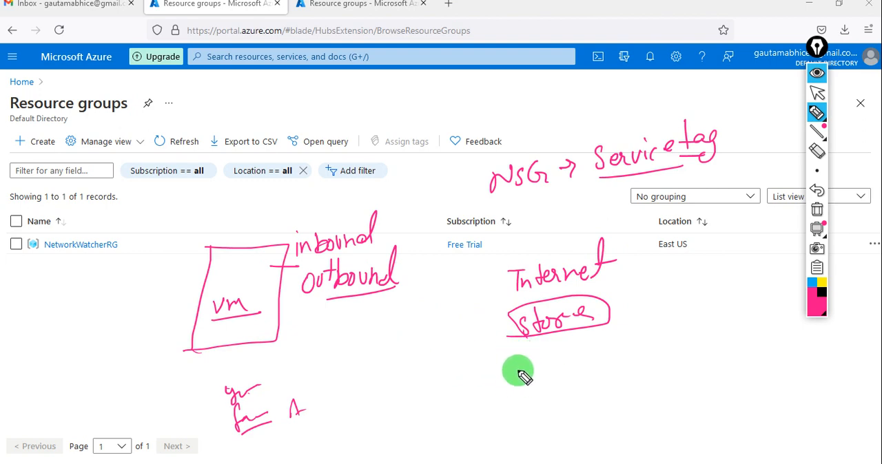
{"action": "left_click_drag", "start_coordinate": [525, 363], "coordinate": [519, 369]}
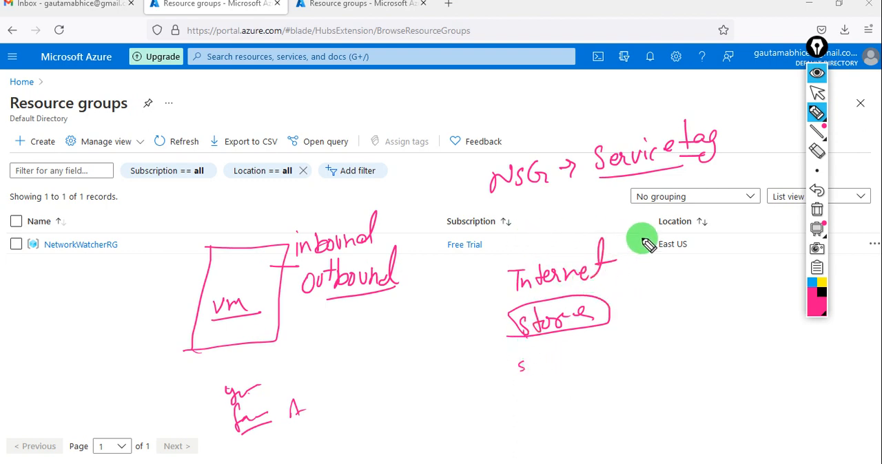
{"action": "left_click", "coordinate": [815, 74]}
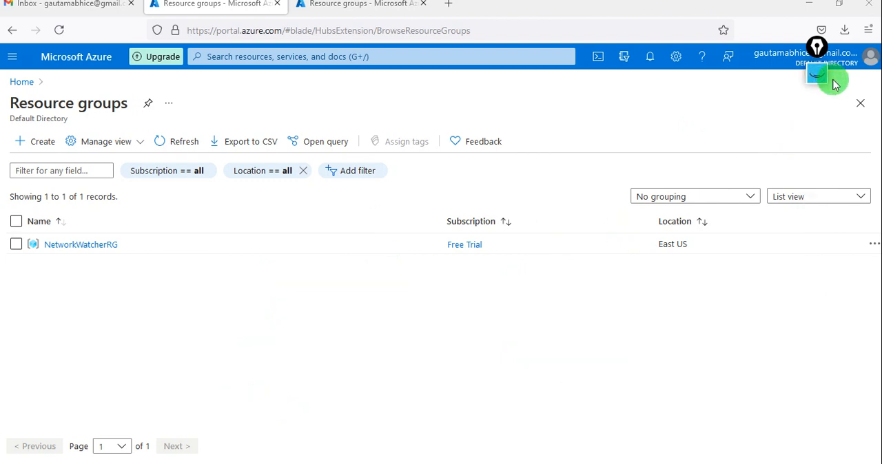
Step: Create a resource group named AgTech in the Free Trial subscription, with region (US) East US
{"action": "left_click", "coordinate": [41, 149]}
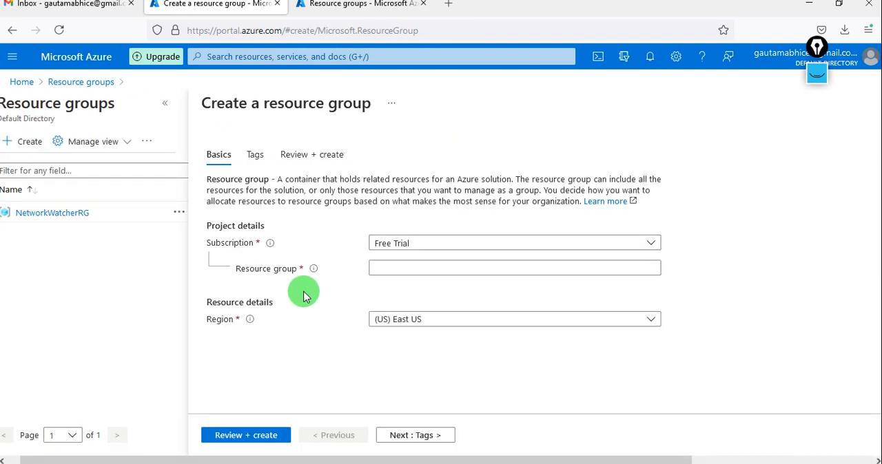
{"action": "left_click", "coordinate": [409, 269]}
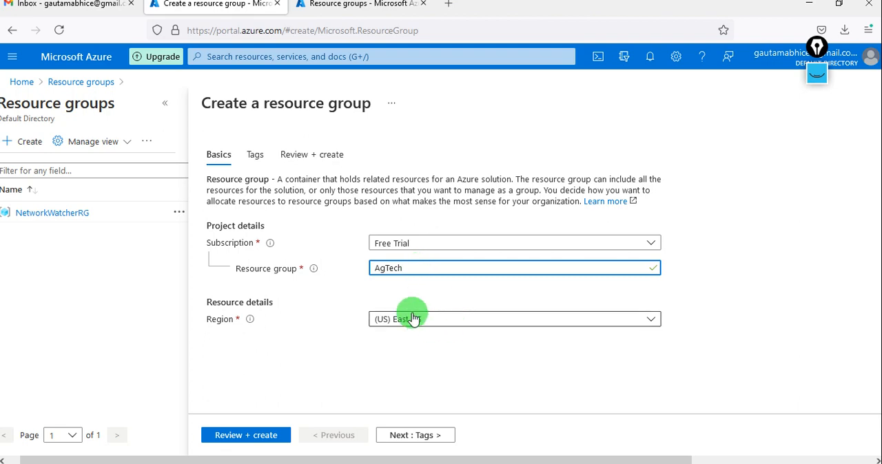
{"action": "left_click", "coordinate": [255, 429]}
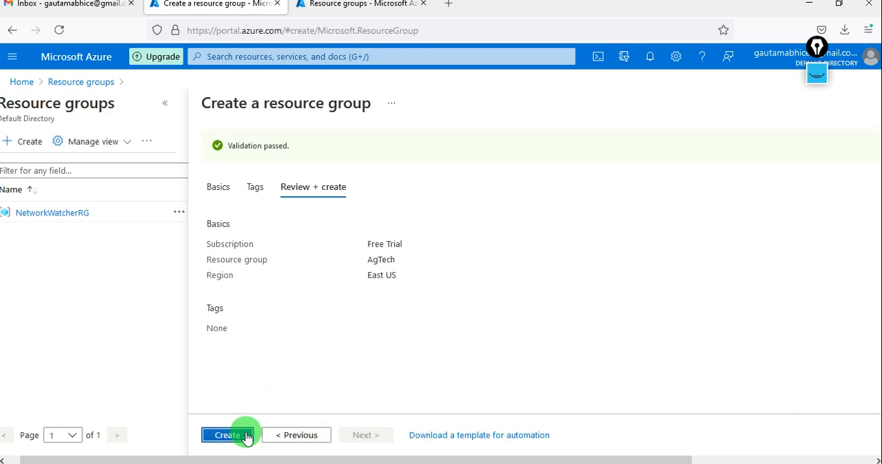
{"action": "left_click", "coordinate": [243, 435]}
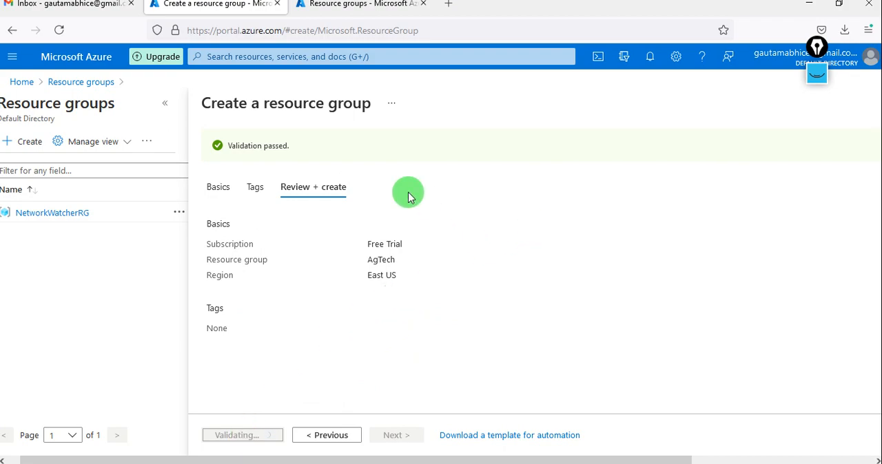
Step: Search the marketplace for "network security group" and start creating Microsoft's Network security group resource
{"action": "left_click", "coordinate": [12, 58]}
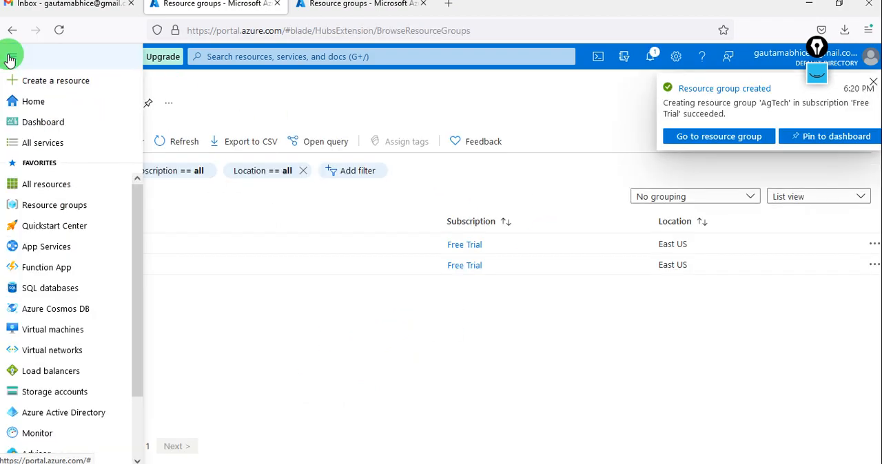
{"action": "left_click", "coordinate": [48, 83]}
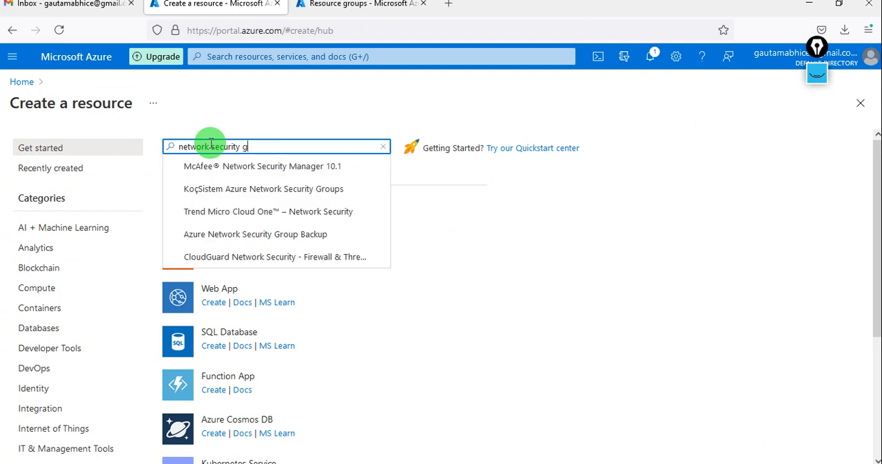
{"action": "type", "text": "group"}
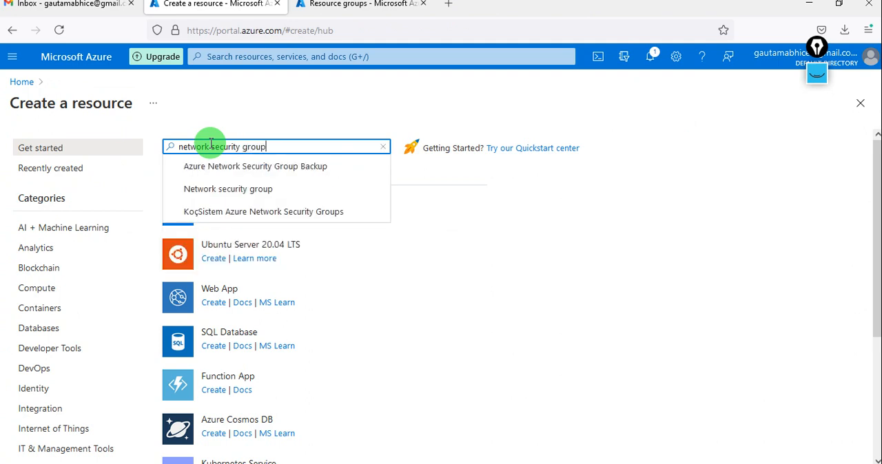
{"action": "left_click", "coordinate": [269, 191]}
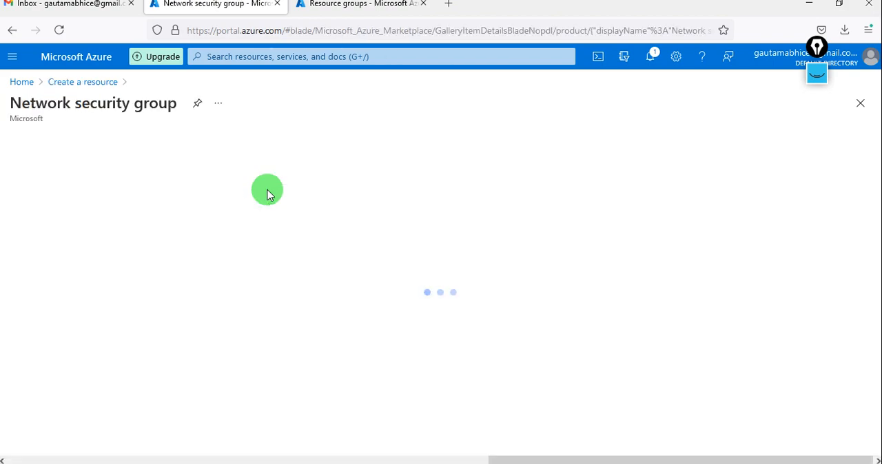
{"action": "left_click", "coordinate": [116, 221]}
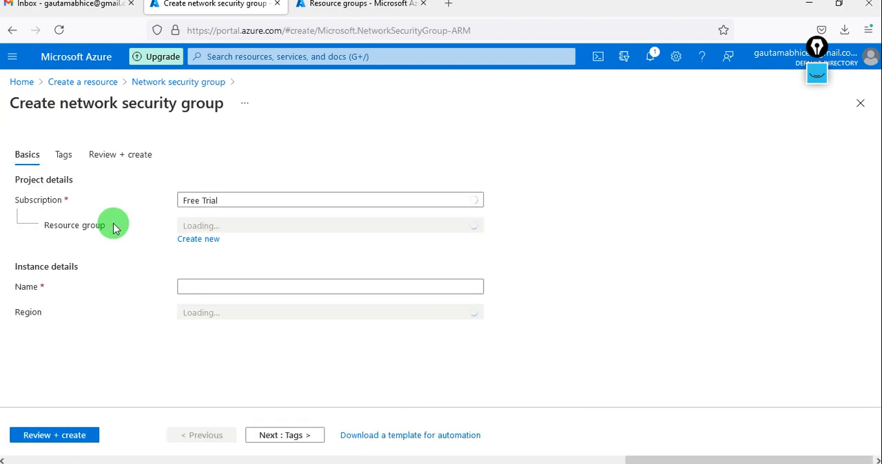
Step: Create the network security group with the name Agtechnsg in the AgTech resource group, region (US) East US
{"action": "left_click", "coordinate": [291, 228]}
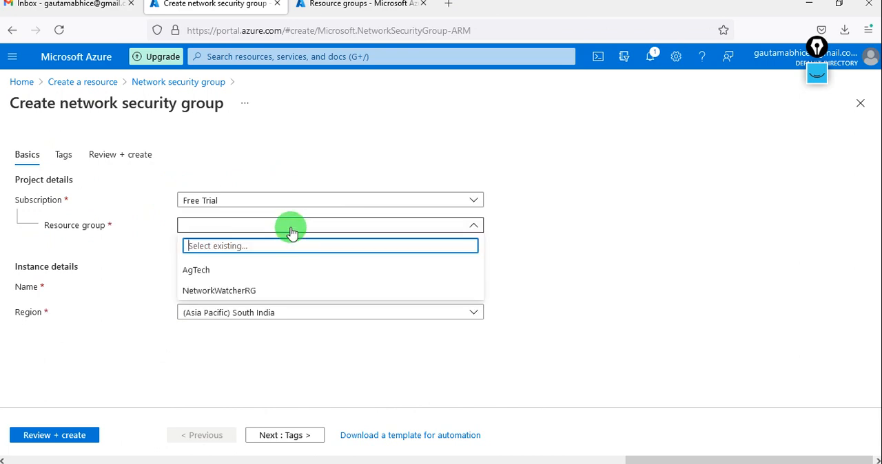
{"action": "left_click", "coordinate": [221, 273]}
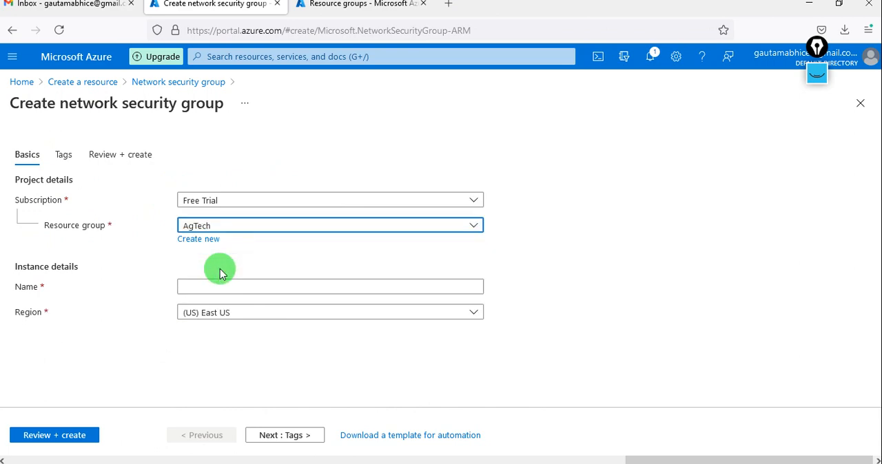
{"action": "left_click", "coordinate": [238, 289]}
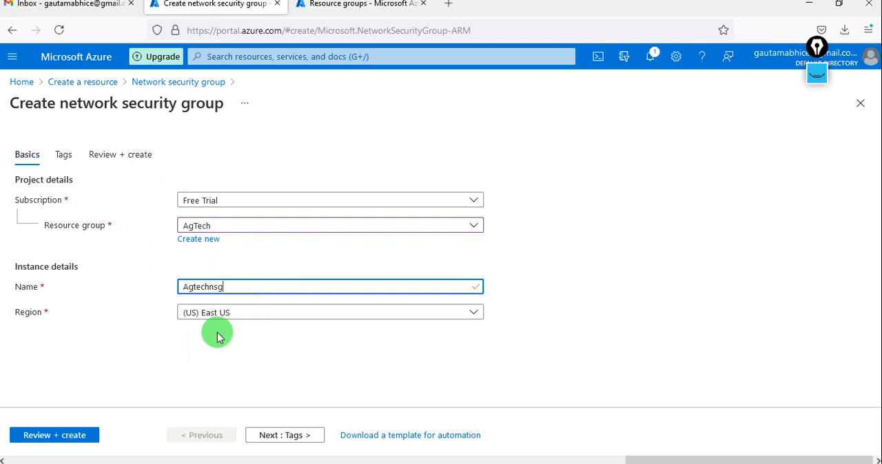
{"action": "left_click", "coordinate": [68, 438]}
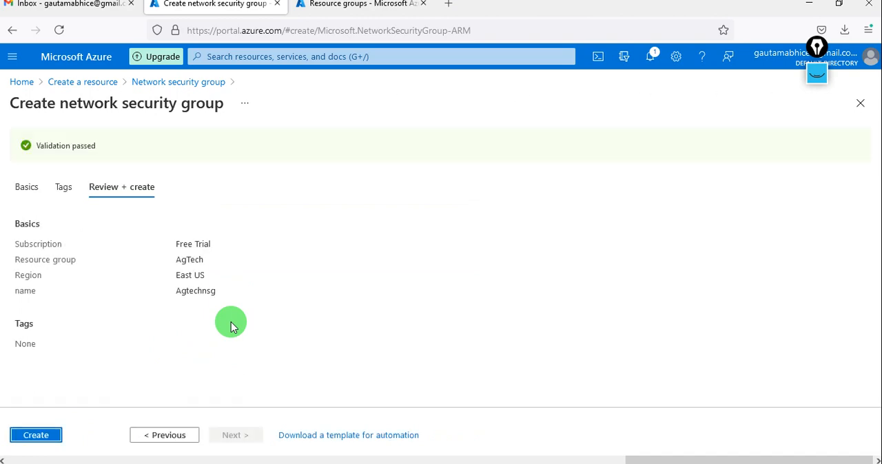
{"action": "left_click", "coordinate": [35, 435]}
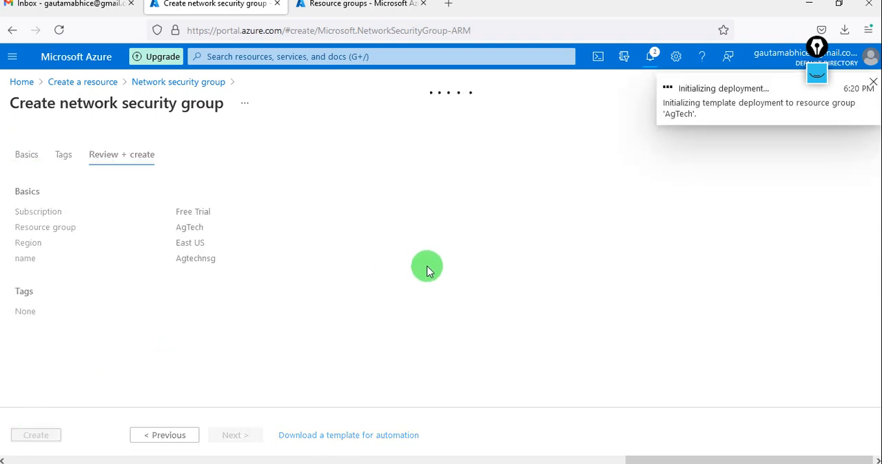
Step: Start creating a Windows Server 2019 Datacenter virtual machine in the second open portal page, checking the network security group deployment meanwhile
{"action": "left_click", "coordinate": [337, 8]}
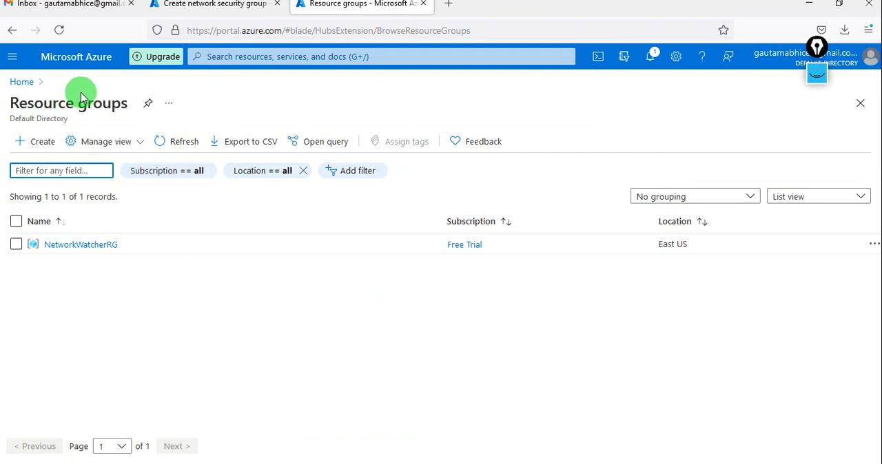
{"action": "left_click", "coordinate": [12, 58]}
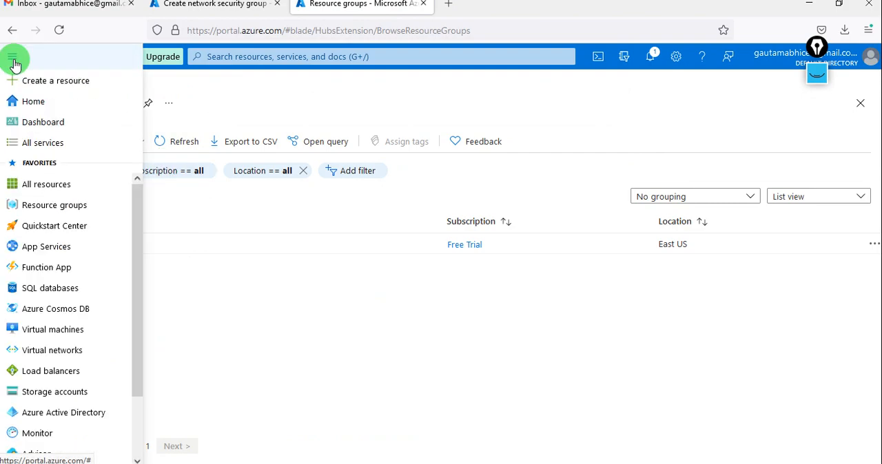
{"action": "left_click", "coordinate": [53, 83]}
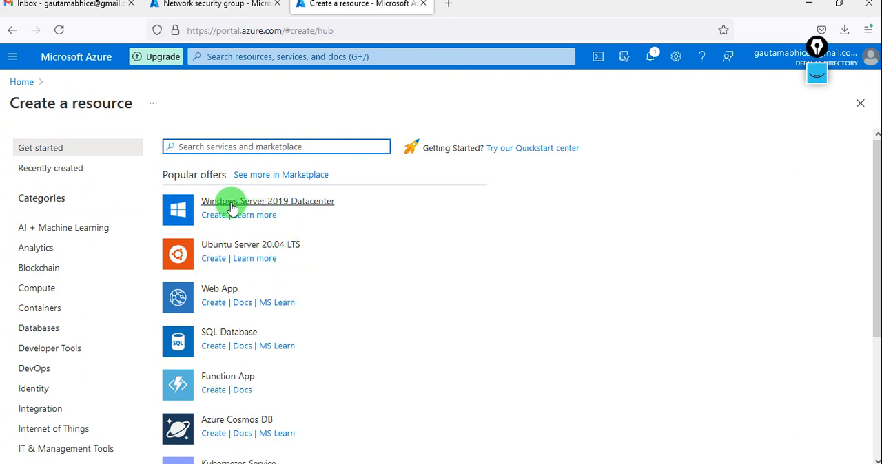
{"action": "left_click", "coordinate": [212, 215]}
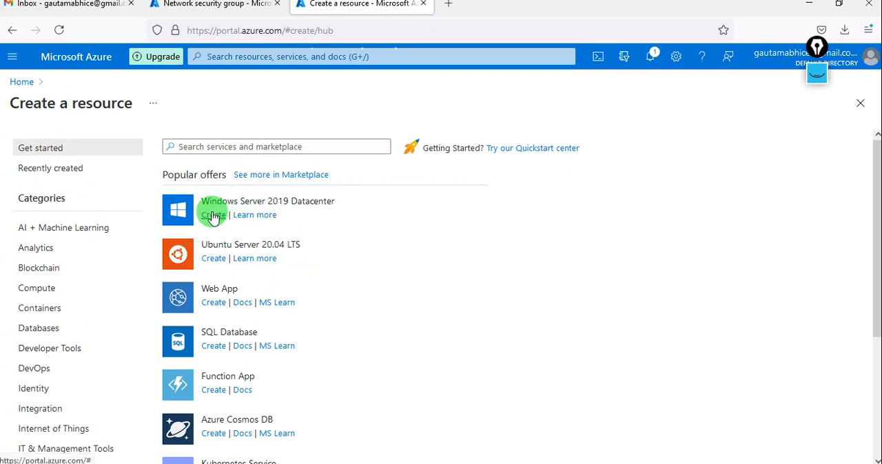
{"action": "left_click", "coordinate": [217, 6]}
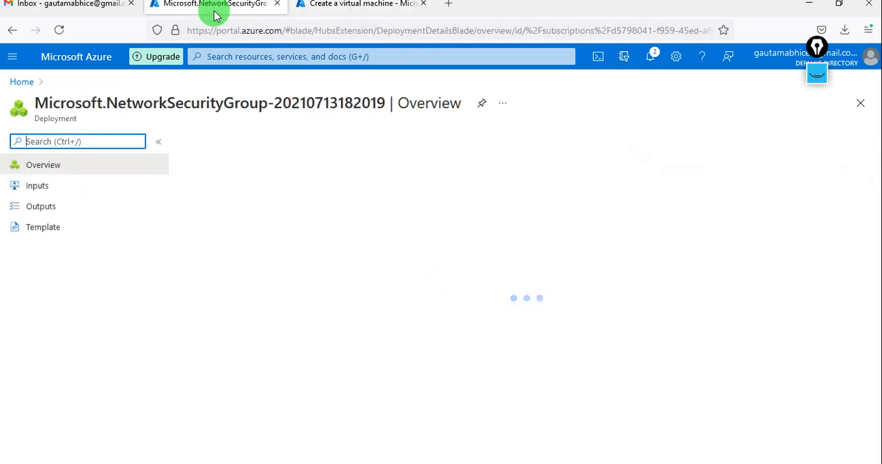
{"action": "left_click", "coordinate": [324, 7]}
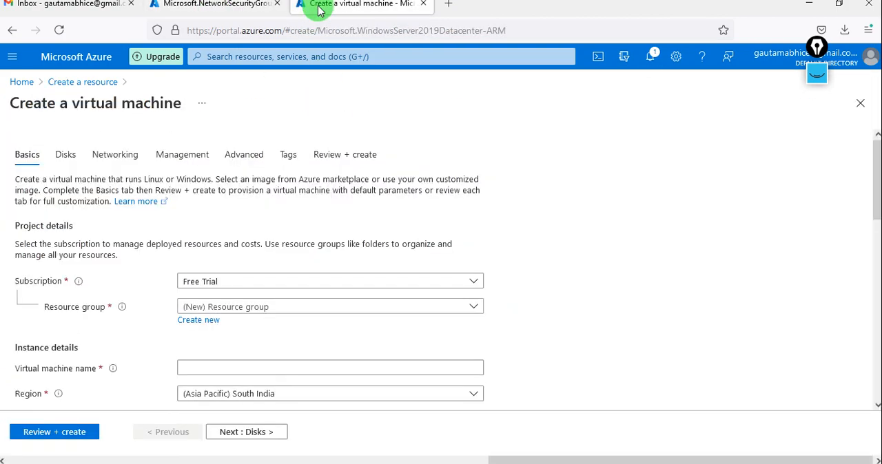
Step: Assign the virtual machine to the AgTech resource group and name it Agtech
{"action": "left_click", "coordinate": [311, 305]}
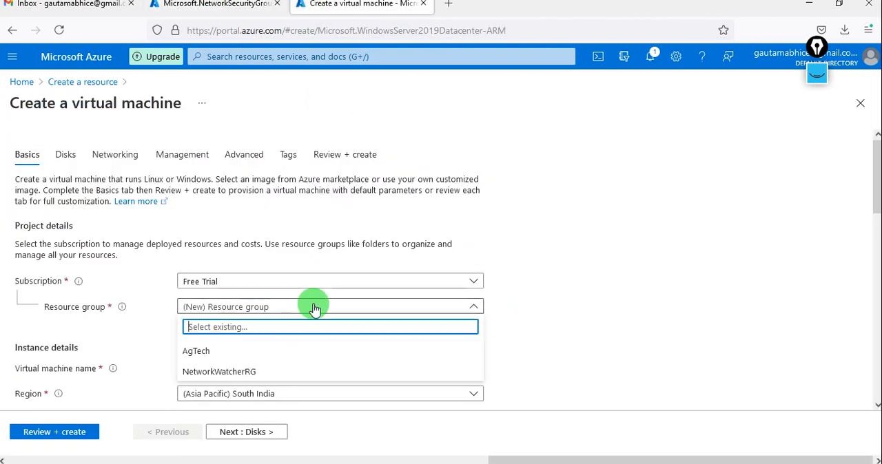
{"action": "left_click", "coordinate": [237, 352]}
{"action": "scroll", "coordinate": [236, 347], "scroll_direction": "down", "scroll_amount": 3}
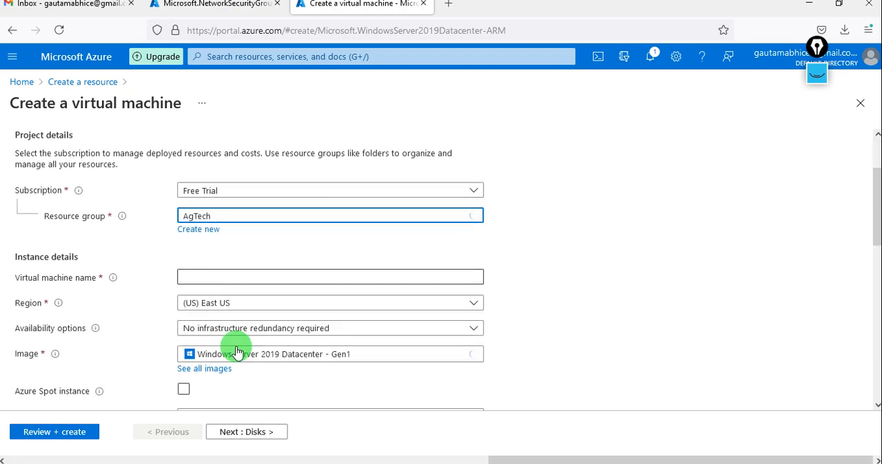
{"action": "left_click", "coordinate": [217, 277]}
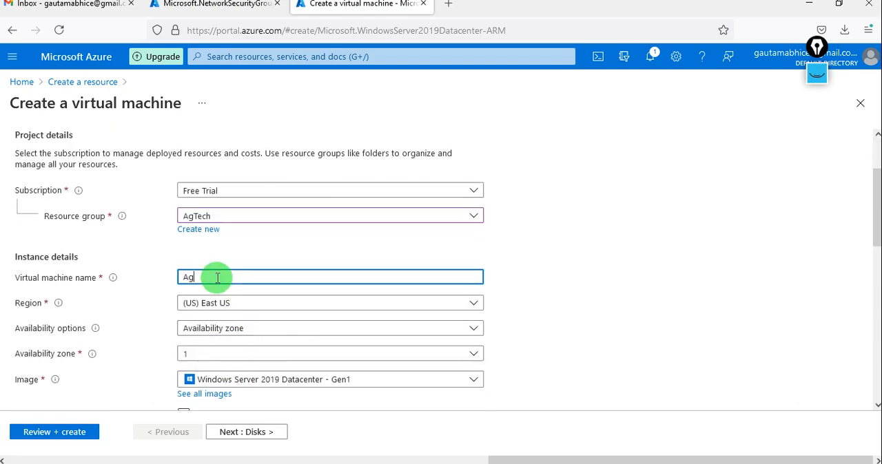
{"action": "type", "text": "Agtech"}
Step: Set the administrator account username to Testuser, then enter and confirm the account password
{"action": "scroll", "coordinate": [275, 277], "scroll_direction": "down", "scroll_amount": 1}
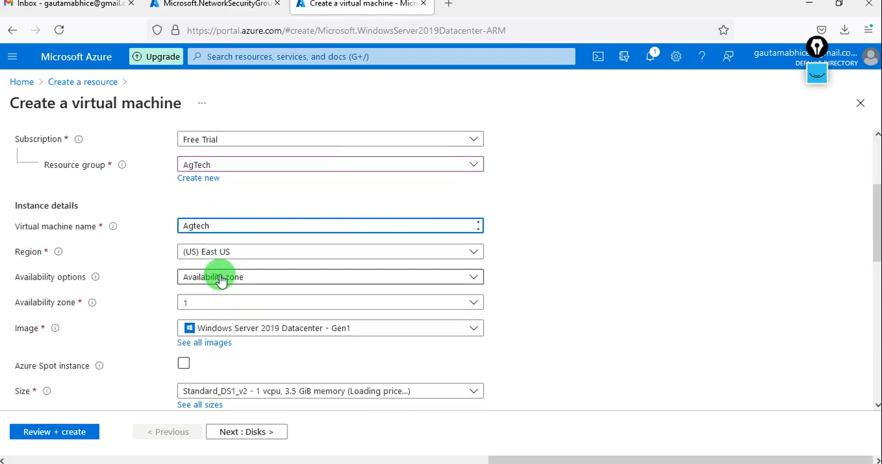
{"action": "scroll", "coordinate": [248, 356], "scroll_direction": "down", "scroll_amount": 1}
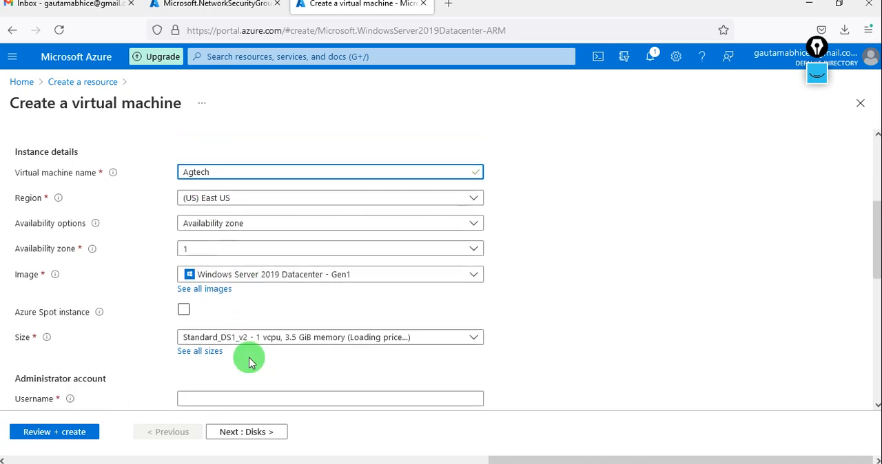
{"action": "scroll", "coordinate": [292, 364], "scroll_direction": "down", "scroll_amount": 1}
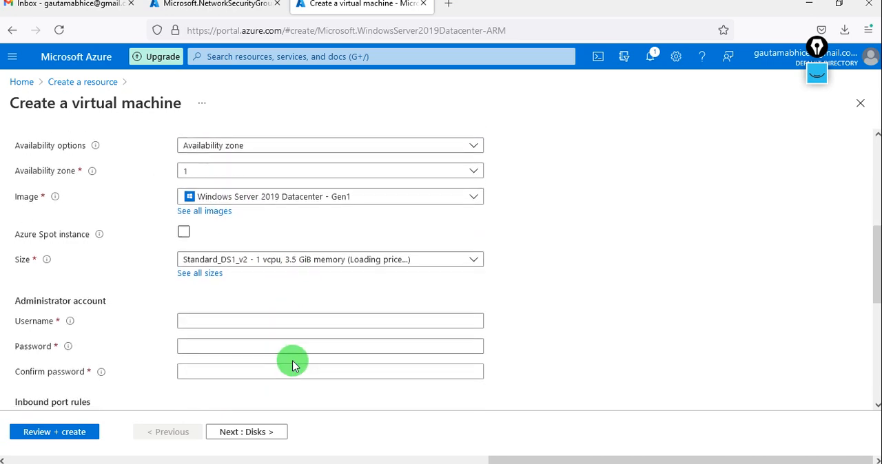
{"action": "left_click", "coordinate": [234, 321]}
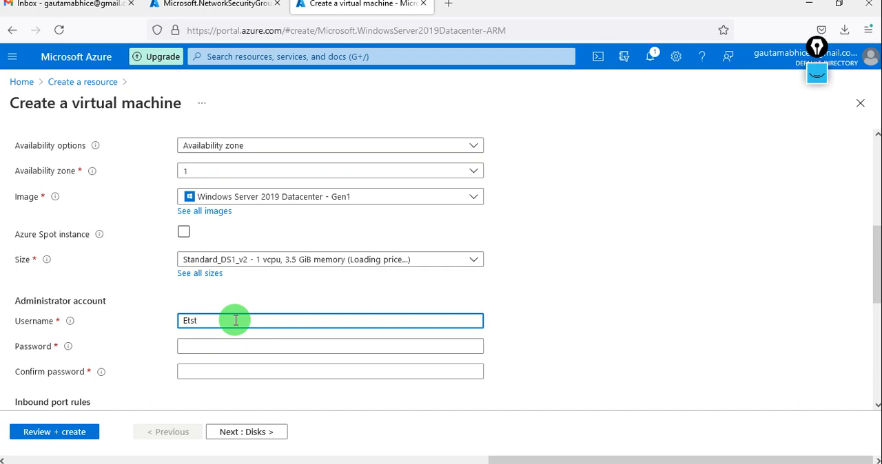
{"action": "type", "text": "Etst"}
{"action": "key", "text": "BackSpace"}
{"action": "type", "text": "Test"}
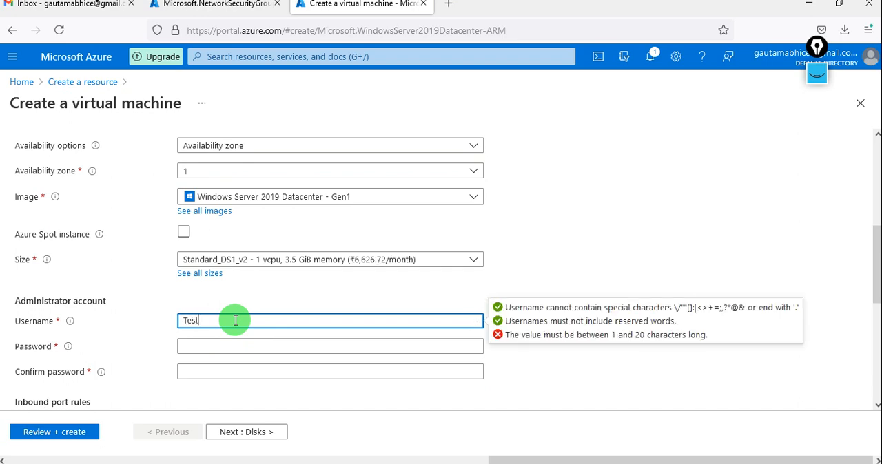
{"action": "type", "text": "user"}
{"action": "key", "text": "Tab"}
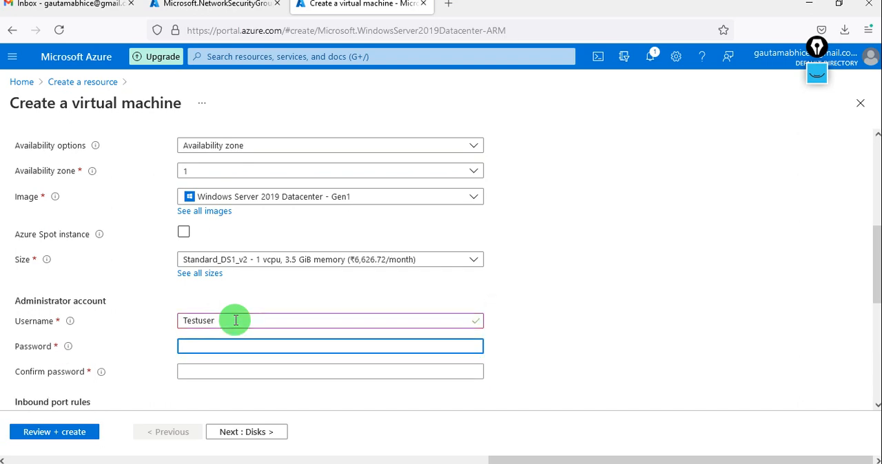
{"action": "type", "text": "P"}
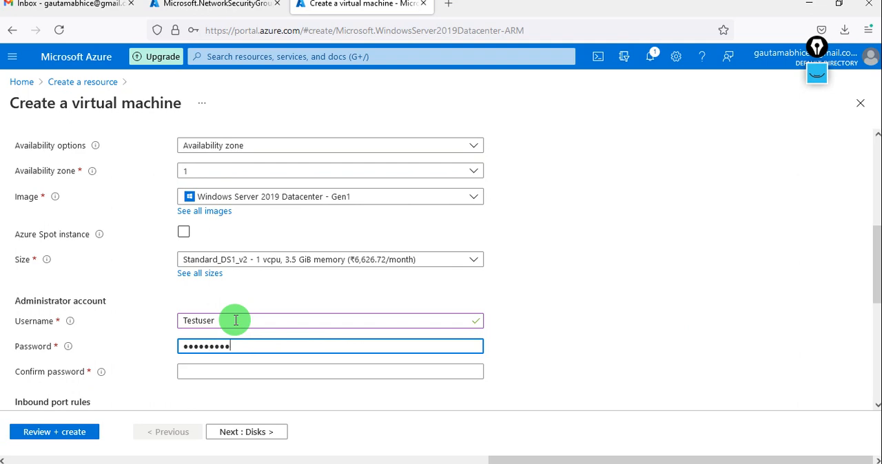
{"action": "type", "text": "•••••••••••"}
{"action": "key", "text": "Tab"}
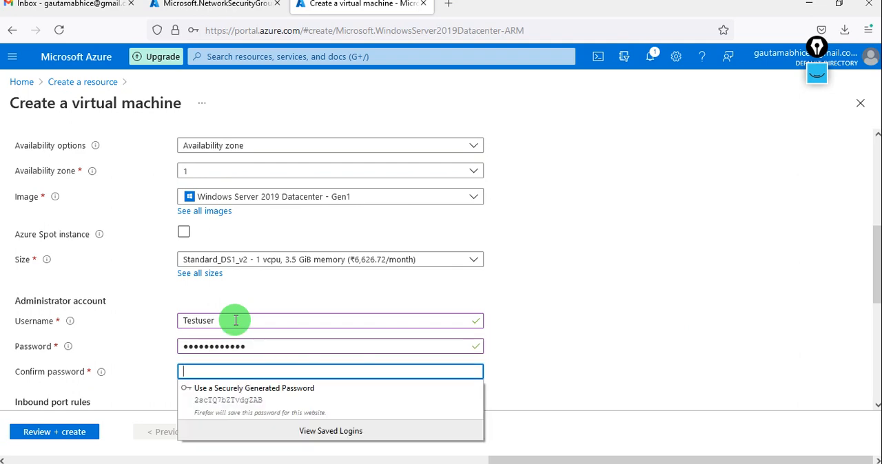
{"action": "type", "text": "••"}
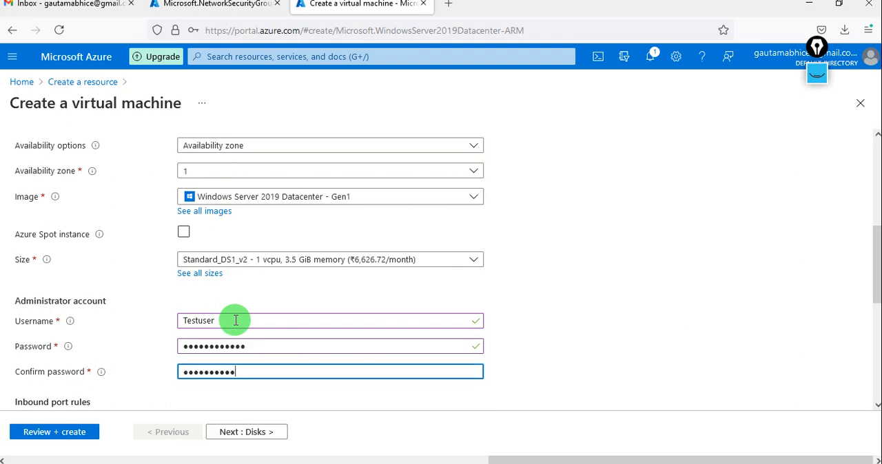
Step: Set the virtual machine's OS disk type to Standard SSD (locally-redundant storage)
{"action": "scroll", "coordinate": [368, 400], "scroll_direction": "down", "scroll_amount": 5}
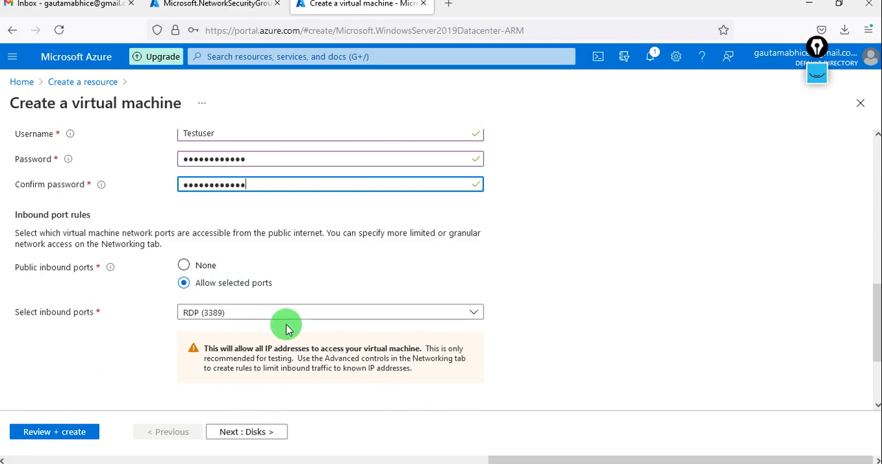
{"action": "scroll", "coordinate": [285, 325], "scroll_direction": "down", "scroll_amount": 3}
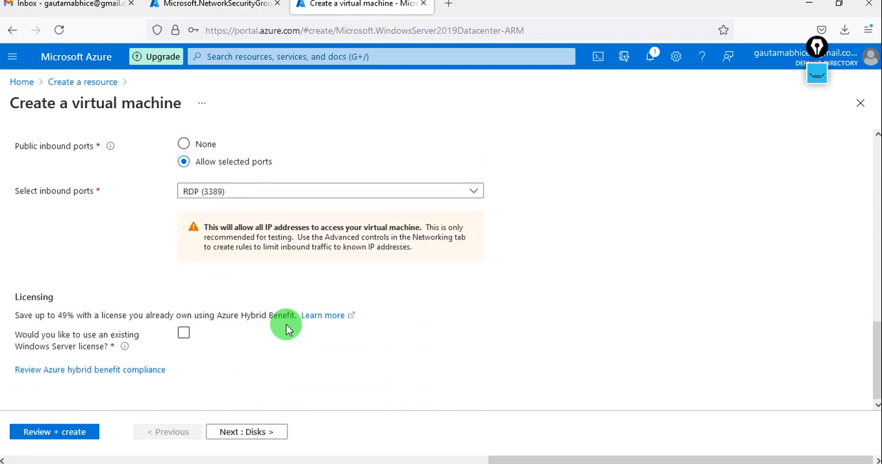
{"action": "left_click", "coordinate": [237, 430]}
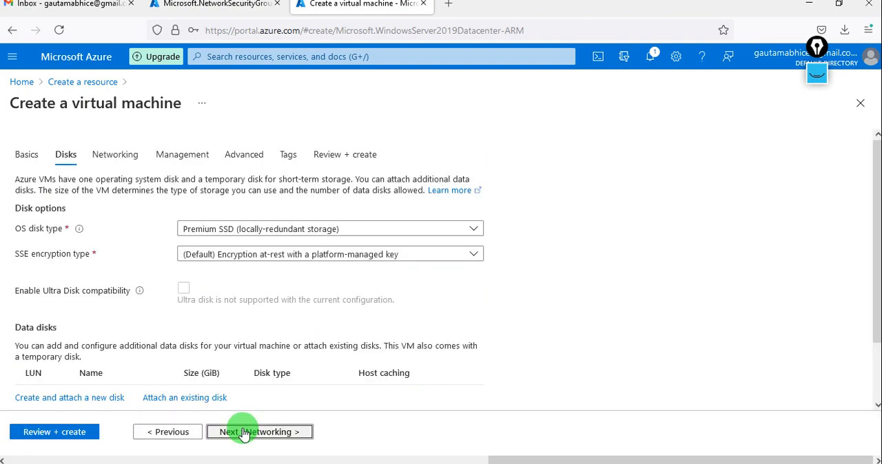
{"action": "left_click", "coordinate": [247, 230]}
{"action": "left_click", "coordinate": [260, 310]}
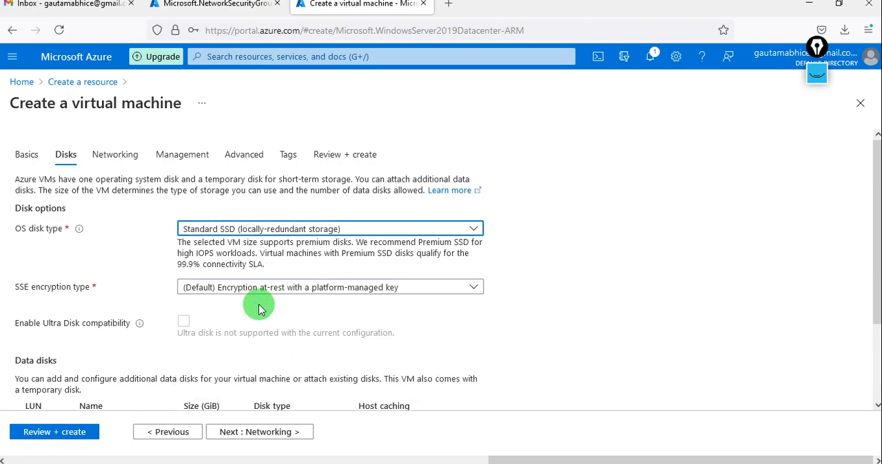
Step: Review the virtual machine's networking settings, including virtual network, subnet, public IP, NIC security group and inbound ports
{"action": "left_click", "coordinate": [267, 432]}
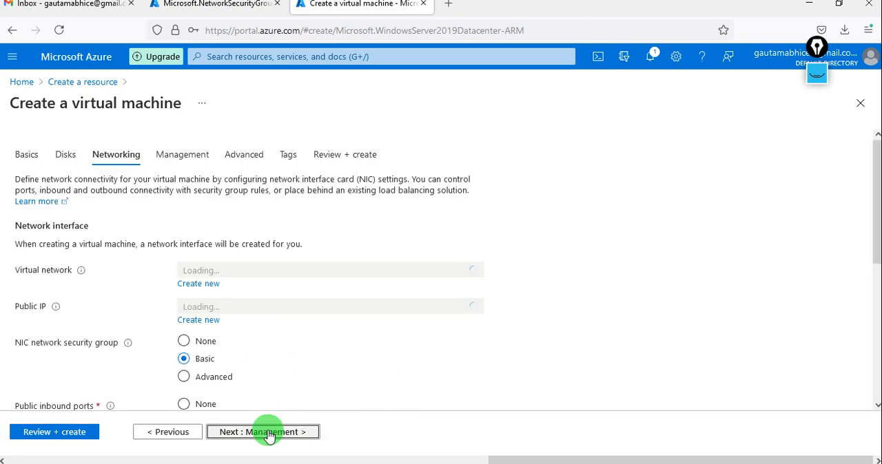
{"action": "scroll", "coordinate": [286, 384], "scroll_direction": "down", "scroll_amount": 2}
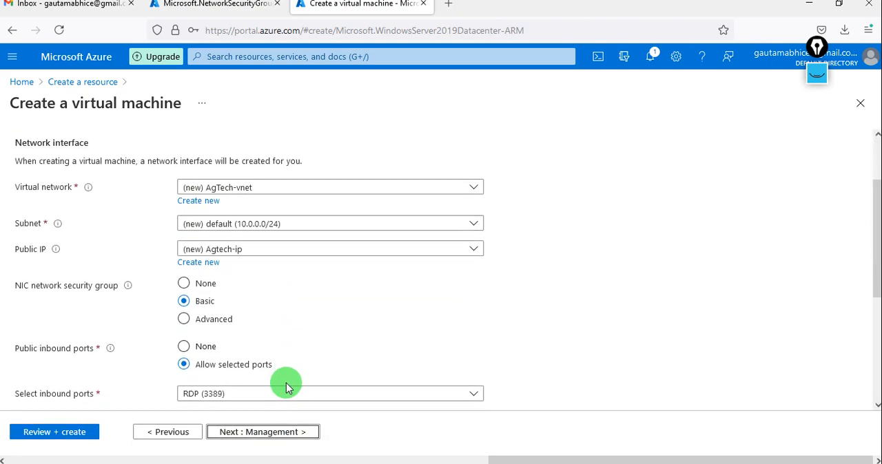
{"action": "scroll", "coordinate": [286, 384], "scroll_direction": "down", "scroll_amount": 1}
{"action": "scroll", "coordinate": [286, 384], "scroll_direction": "down", "scroll_amount": 3}
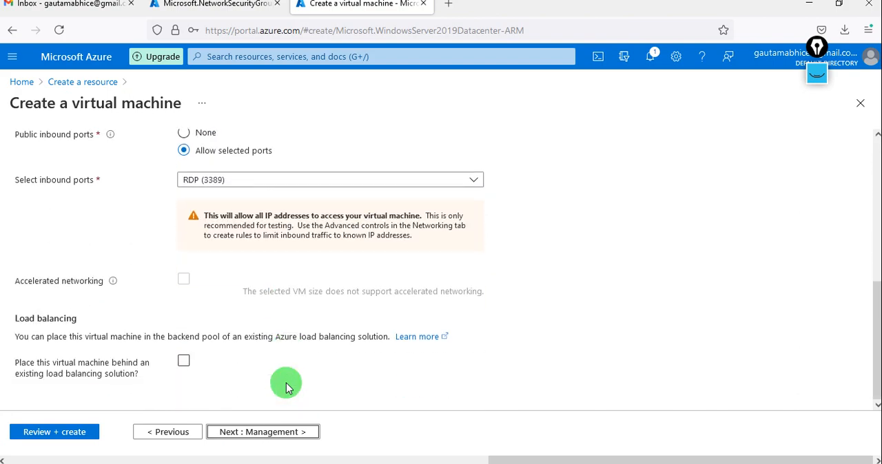
{"action": "scroll", "coordinate": [286, 385], "scroll_direction": "up", "scroll_amount": 4}
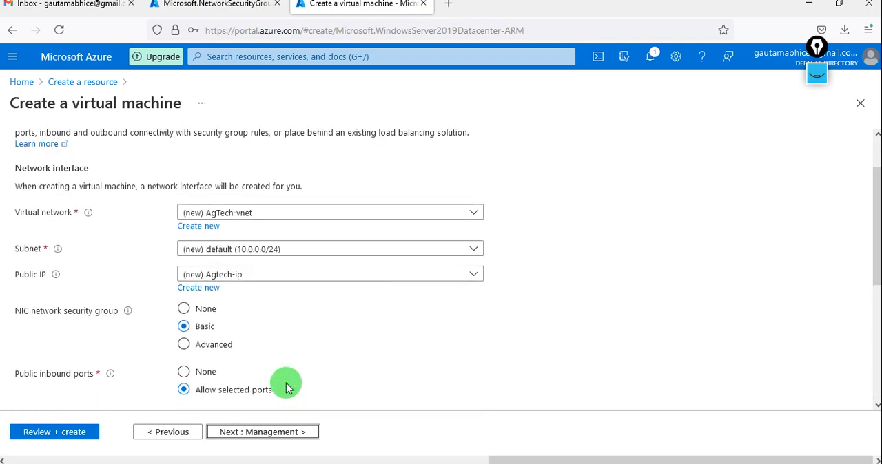
{"action": "scroll", "coordinate": [295, 331], "scroll_direction": "up", "scroll_amount": 1}
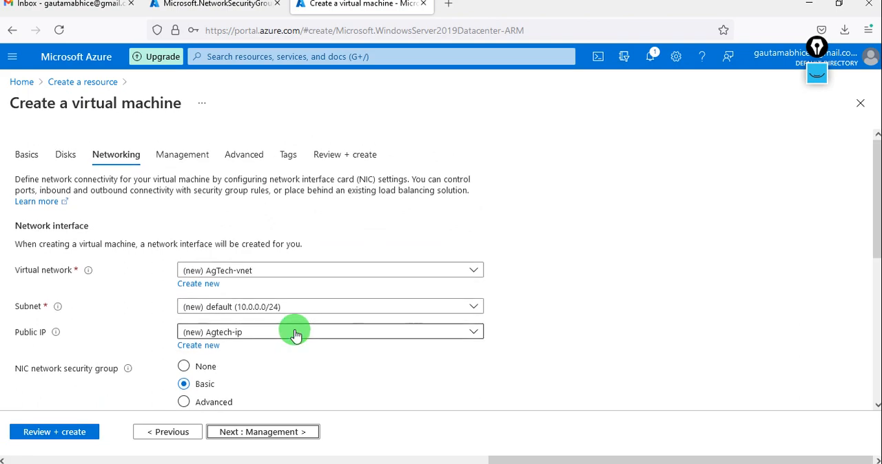
{"action": "scroll", "coordinate": [295, 334], "scroll_direction": "down", "scroll_amount": 5}
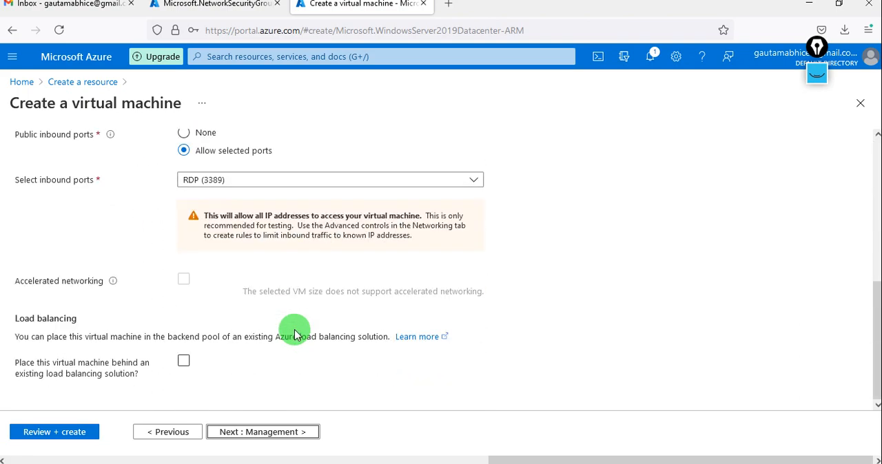
Step: Disable boot diagnostics for the virtual machine, then validate the configuration and create the machine
{"action": "left_click", "coordinate": [261, 433]}
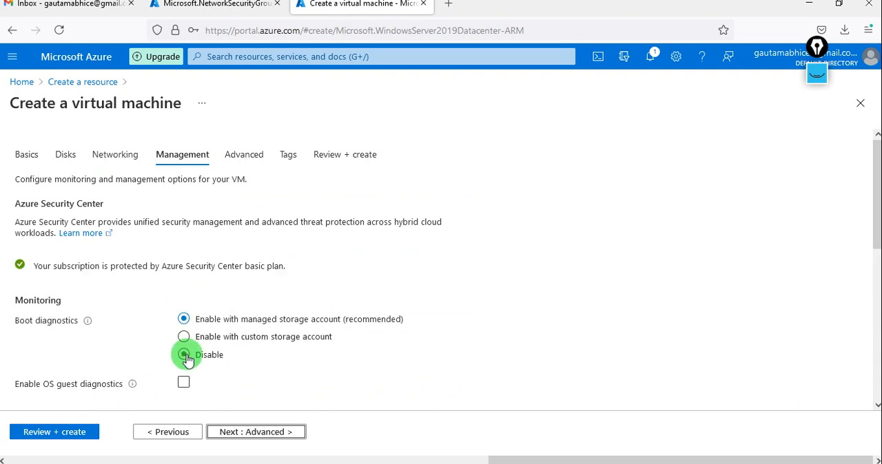
{"action": "left_click", "coordinate": [184, 355]}
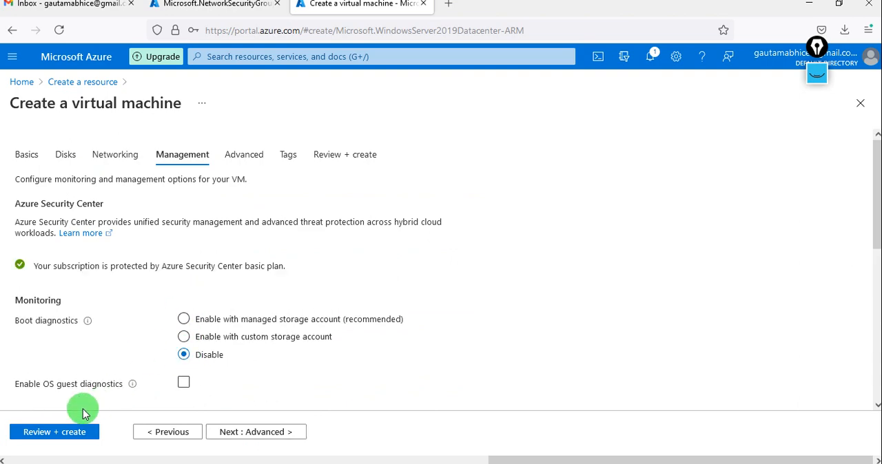
{"action": "left_click", "coordinate": [55, 432]}
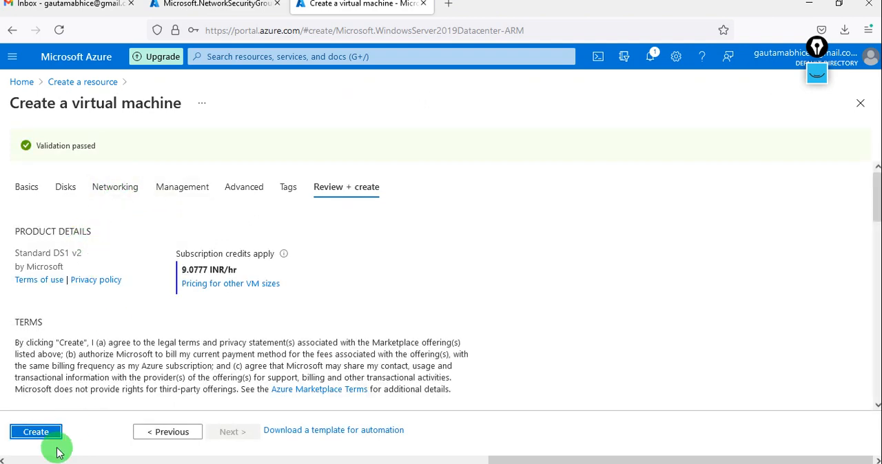
{"action": "left_click", "coordinate": [28, 438]}
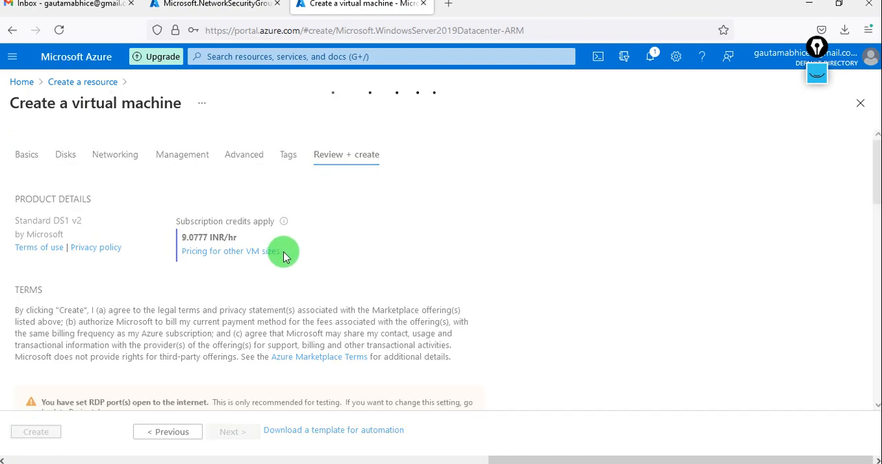
Step: Open the Agtechnsg network security group from its deployment page and look over its default inbound and outbound rules
{"action": "left_click", "coordinate": [213, 7]}
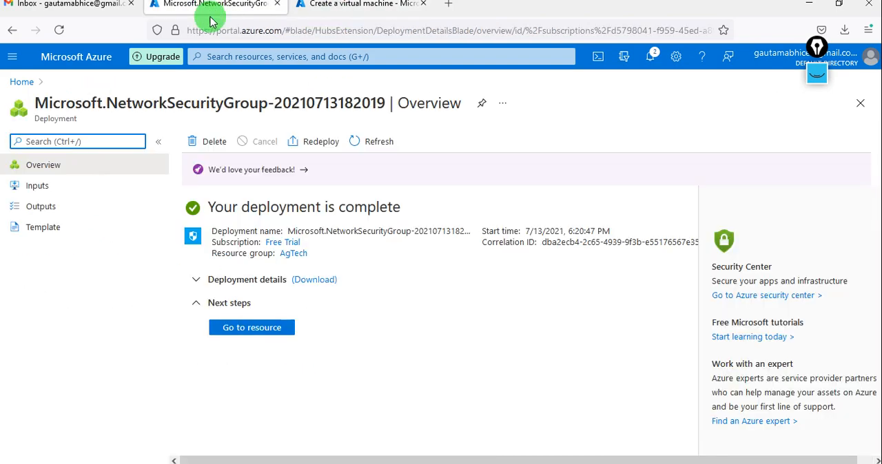
{"action": "left_click", "coordinate": [197, 284]}
{"action": "left_click", "coordinate": [252, 336]}
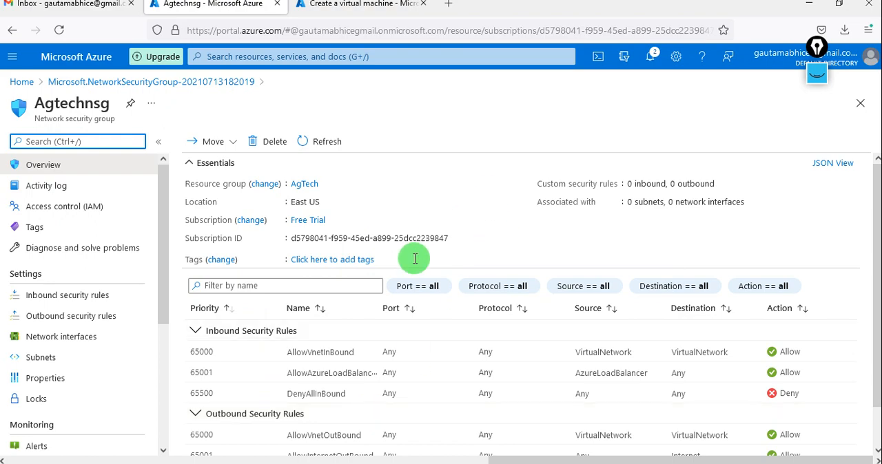
{"action": "scroll", "coordinate": [407, 291], "scroll_direction": "down", "scroll_amount": 1}
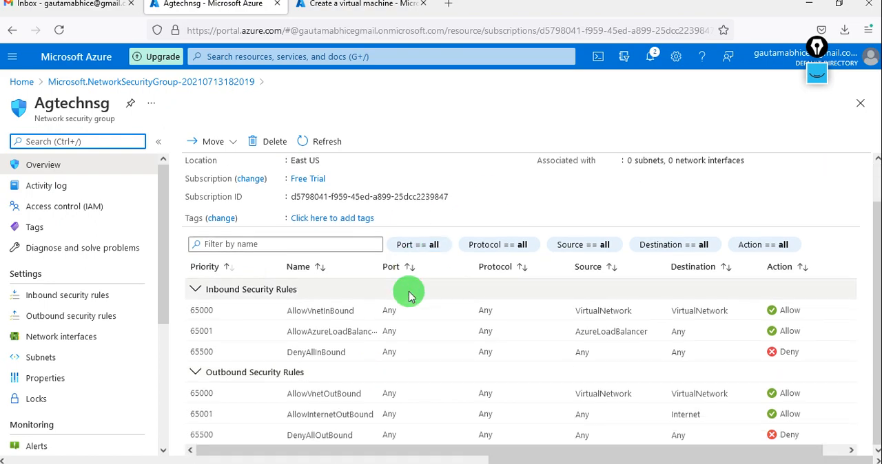
Step: Start a new outbound security rule in the Agtechnsg network security group and bring up its destination options
{"action": "left_click", "coordinate": [76, 322]}
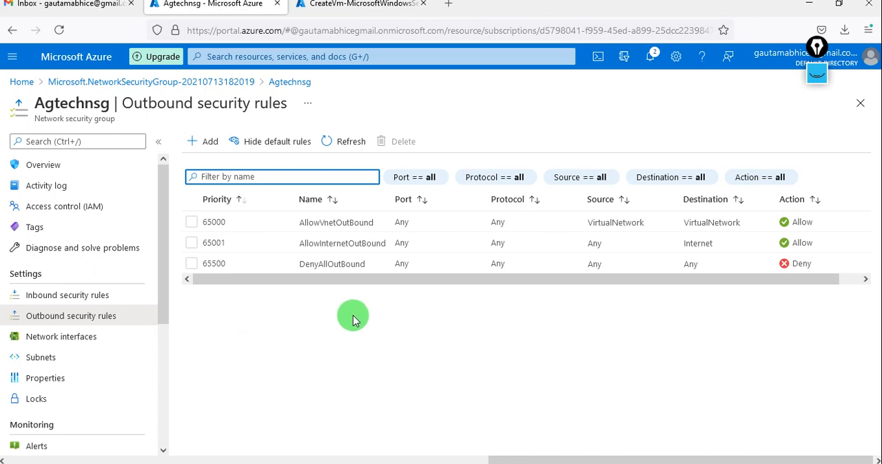
{"action": "left_click", "coordinate": [815, 82]}
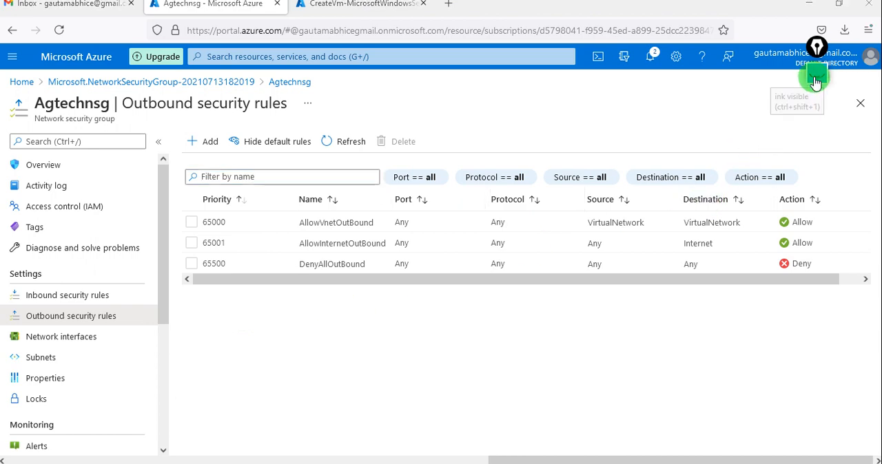
{"action": "left_click", "coordinate": [816, 78]}
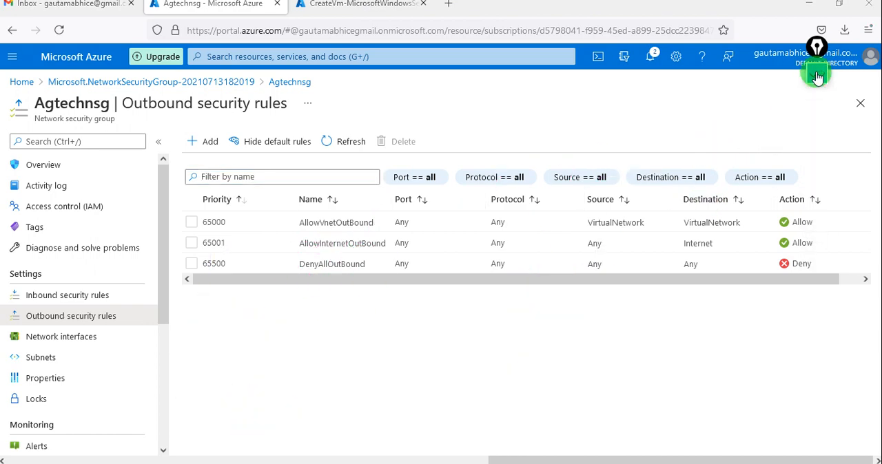
{"action": "left_click", "coordinate": [207, 143]}
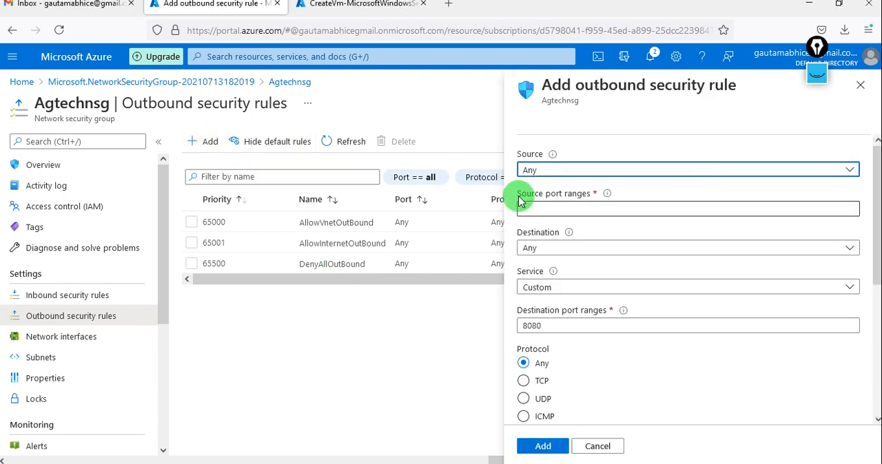
{"action": "left_click", "coordinate": [582, 289]}
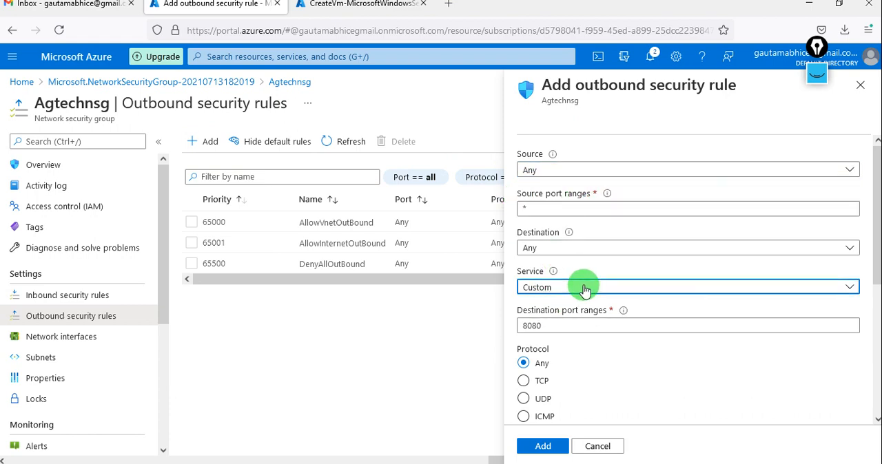
{"action": "left_click", "coordinate": [583, 286]}
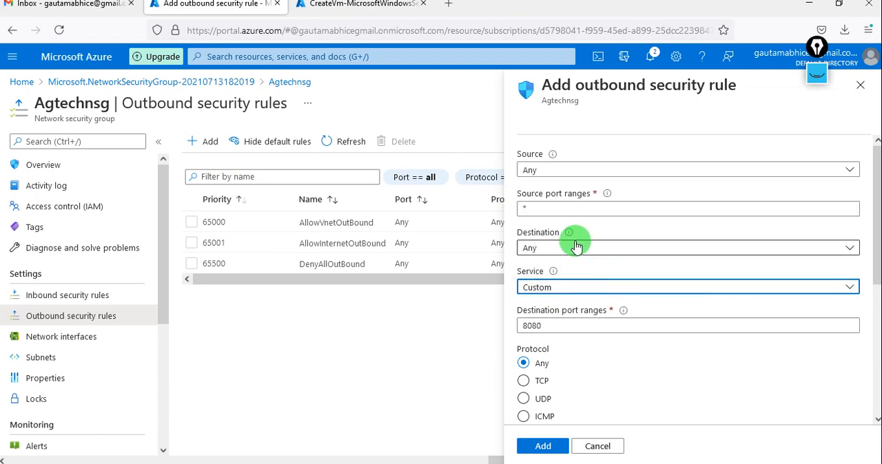
{"action": "left_click", "coordinate": [576, 247]}
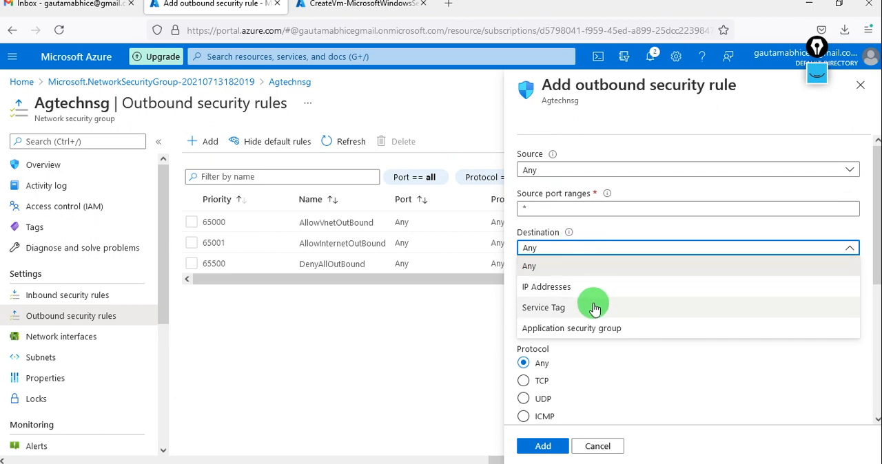
Step: Show the screen ink, draw an outbound arrow from the VM sketch and circle the Destination label with the pen
{"action": "left_click", "coordinate": [817, 76]}
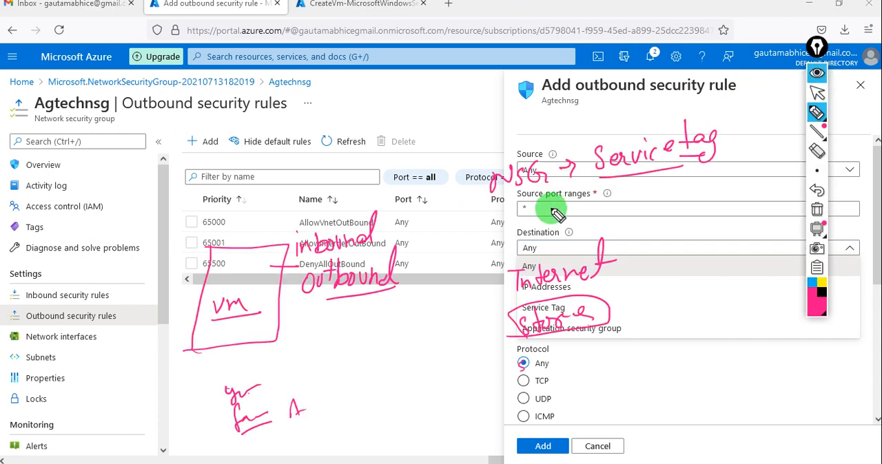
{"action": "left_click_drag", "start_coordinate": [332, 313], "coordinate": [298, 317]}
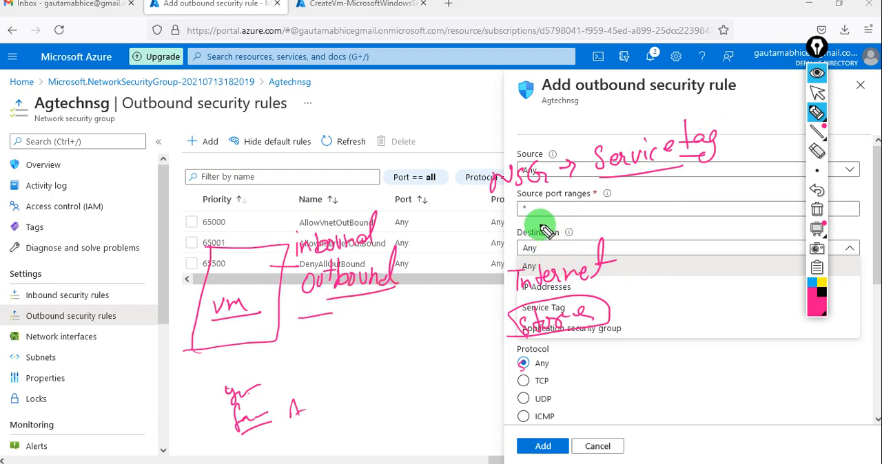
{"action": "mouse_move", "coordinate": [518, 236]}
{"action": "left_mouse_down"}
{"action": "mouse_move", "coordinate": [574, 236]}
{"action": "mouse_move", "coordinate": [516, 232]}
{"action": "left_mouse_up"}
{"action": "mouse_move", "coordinate": [279, 325]}
{"action": "left_mouse_down"}
{"action": "mouse_move", "coordinate": [321, 323]}
{"action": "mouse_move", "coordinate": [310, 332]}
{"action": "left_mouse_up"}
{"action": "left_click_drag", "start_coordinate": [238, 347], "coordinate": [238, 360]}
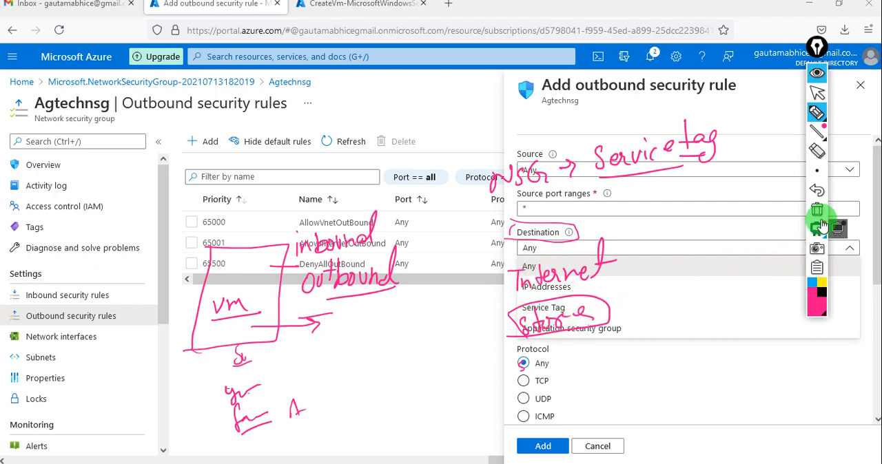
Step: Erase the ink over the destination options, tick Service Tag with the pen, then clear all ink and return to the cursor
{"action": "left_click", "coordinate": [819, 155]}
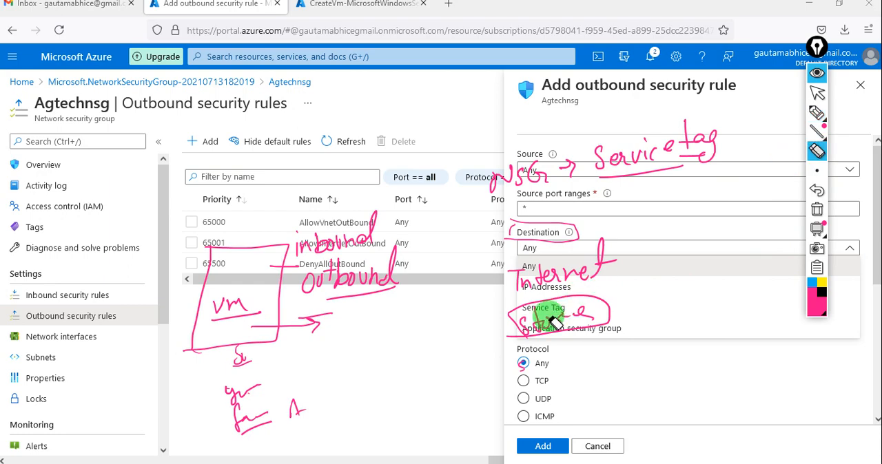
{"action": "mouse_move", "coordinate": [517, 315]}
{"action": "left_mouse_down"}
{"action": "mouse_move", "coordinate": [511, 321]}
{"action": "mouse_move", "coordinate": [560, 305]}
{"action": "mouse_move", "coordinate": [560, 279]}
{"action": "mouse_move", "coordinate": [520, 275]}
{"action": "mouse_move", "coordinate": [617, 252]}
{"action": "left_mouse_up"}
{"action": "left_click", "coordinate": [822, 114]}
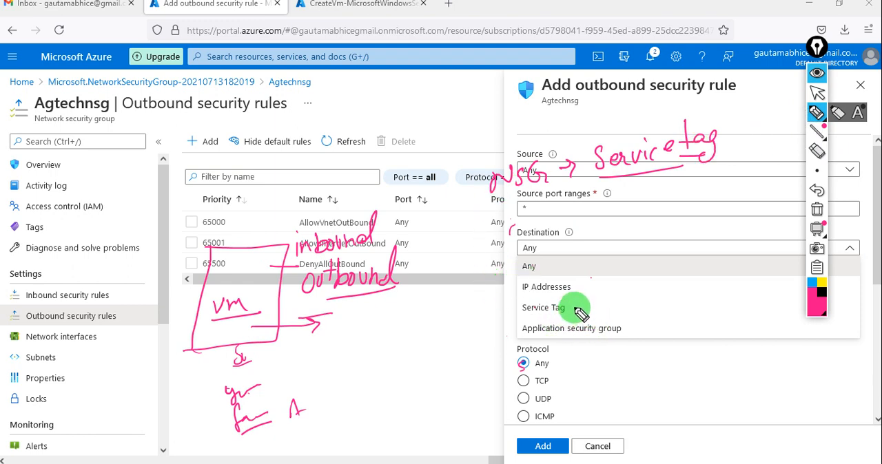
{"action": "left_click_drag", "start_coordinate": [579, 308], "coordinate": [601, 298]}
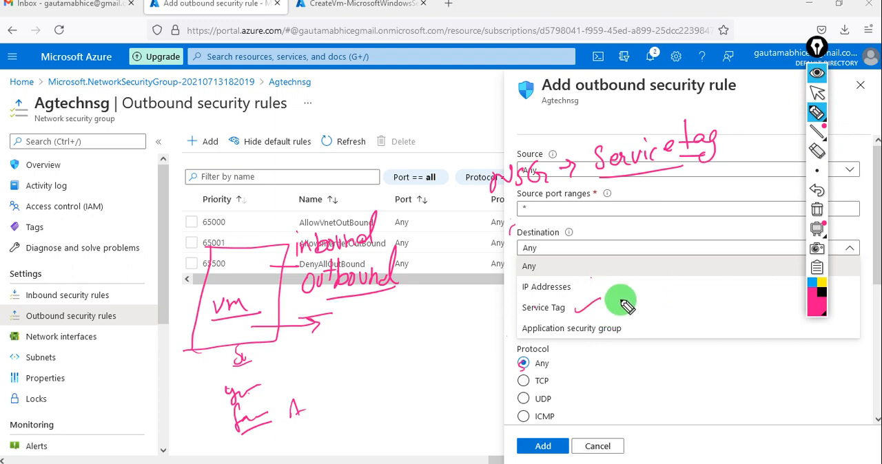
{"action": "left_click", "coordinate": [817, 209]}
{"action": "left_click", "coordinate": [819, 94]}
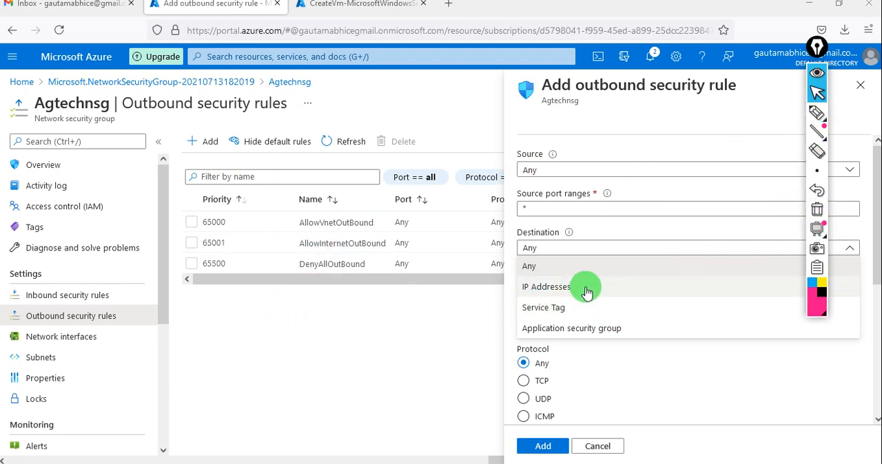
Step: Set the outbound rule's destination to Service Tag and look through the available tags, choosing Internet as the destination service tag
{"action": "left_click", "coordinate": [580, 307]}
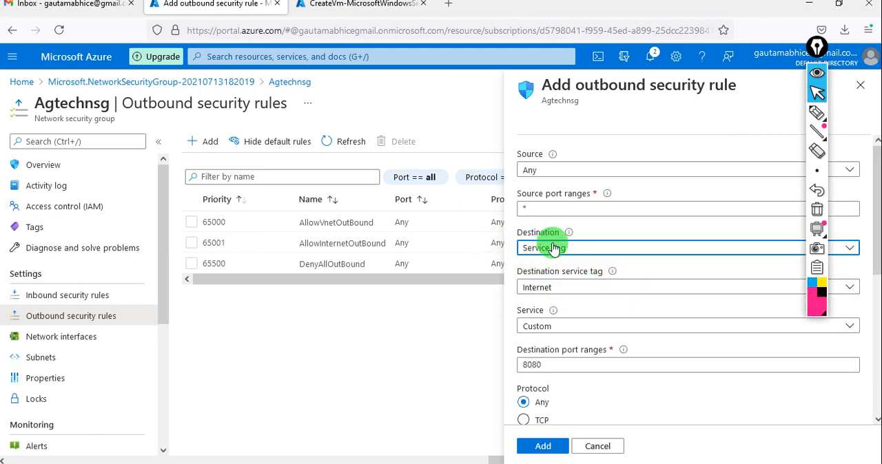
{"action": "left_click", "coordinate": [587, 293]}
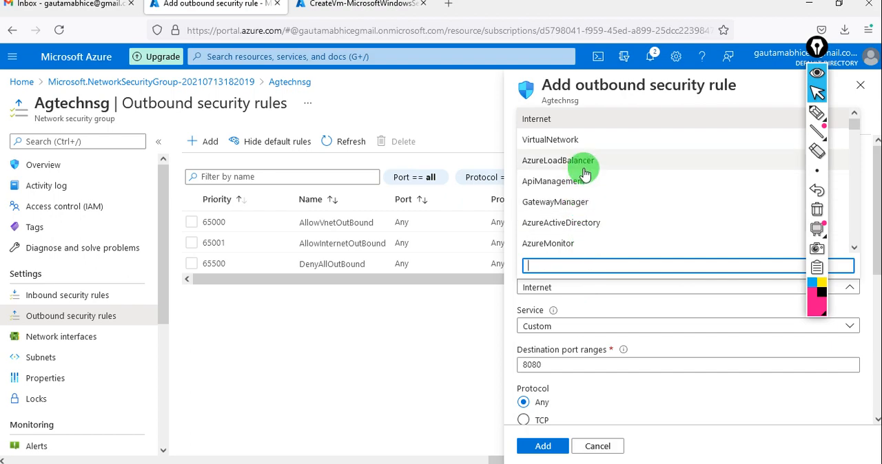
{"action": "scroll", "coordinate": [584, 174], "scroll_direction": "down", "scroll_amount": 20}
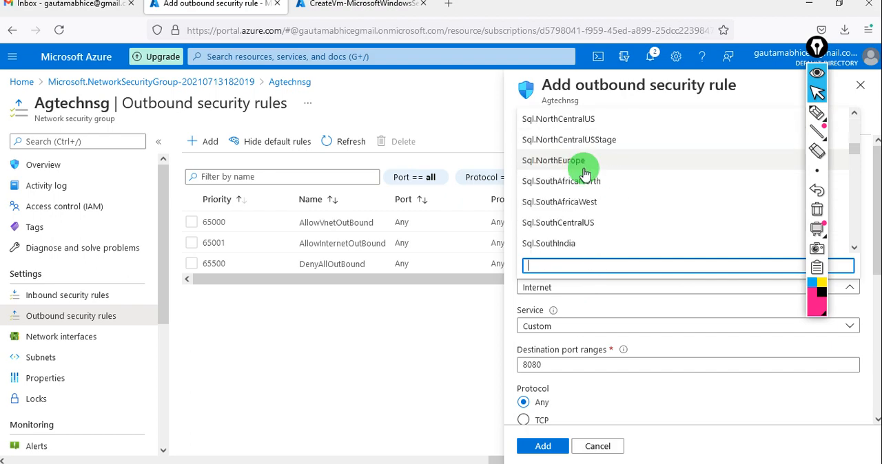
{"action": "scroll", "coordinate": [584, 173], "scroll_direction": "down", "scroll_amount": 20}
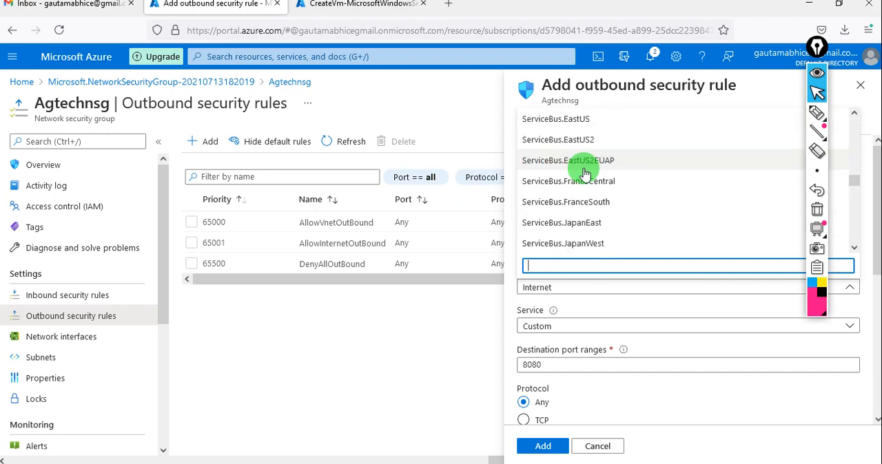
{"action": "scroll", "coordinate": [584, 174], "scroll_direction": "down", "scroll_amount": 20}
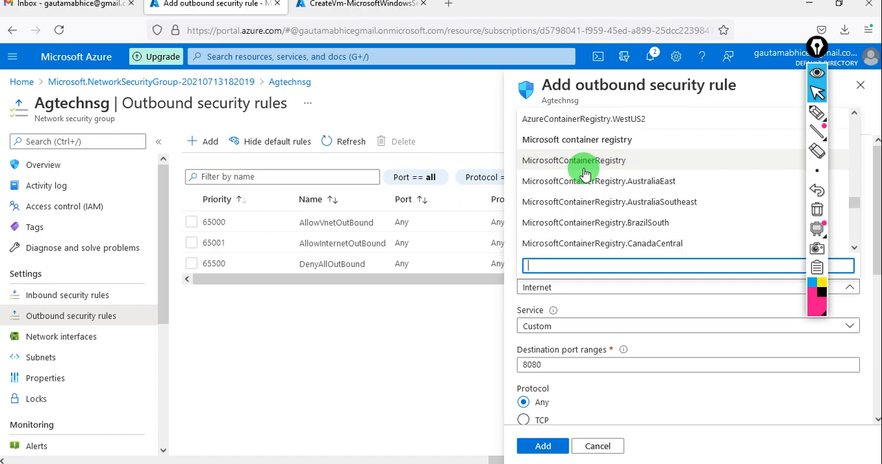
{"action": "scroll", "coordinate": [584, 173], "scroll_direction": "down", "scroll_amount": 20}
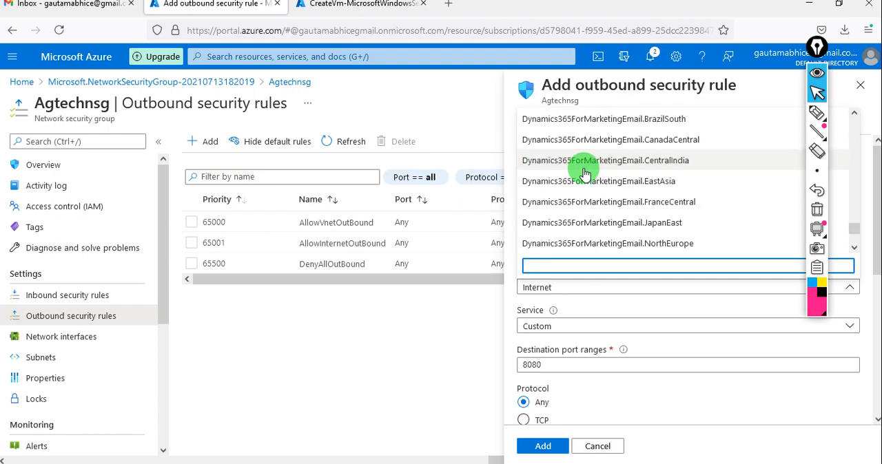
{"action": "scroll", "coordinate": [584, 174], "scroll_direction": "down", "scroll_amount": 20}
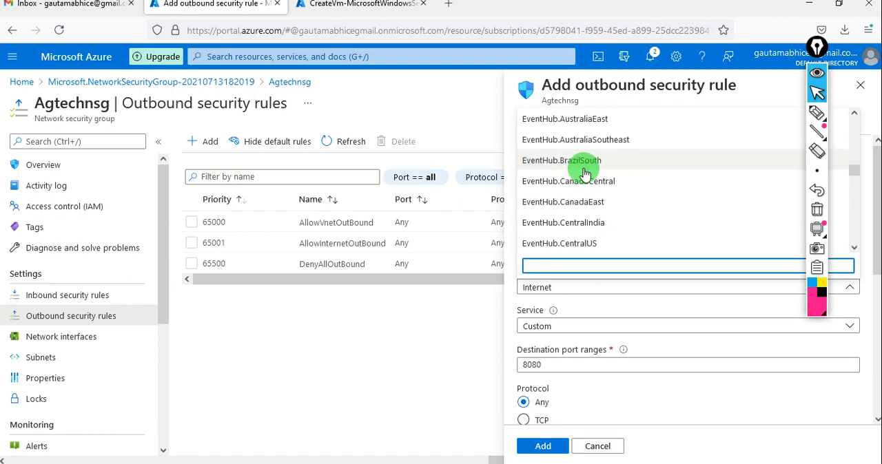
{"action": "scroll", "coordinate": [584, 174], "scroll_direction": "up", "scroll_amount": 20}
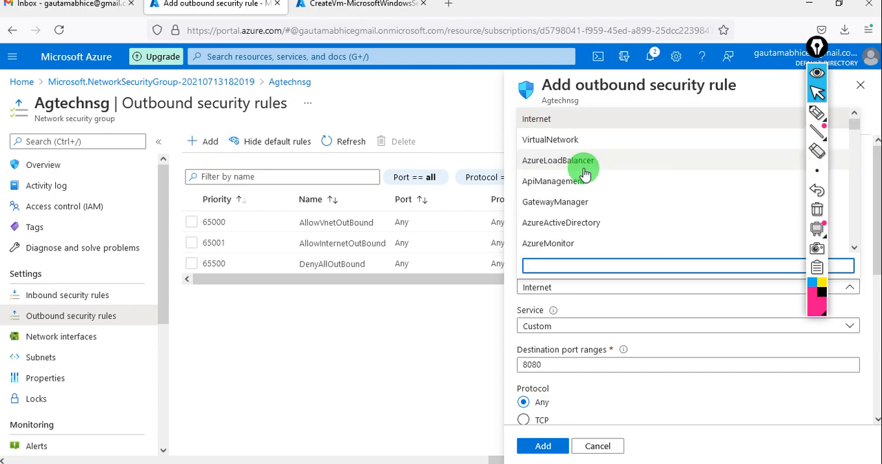
{"action": "left_click", "coordinate": [542, 117]}
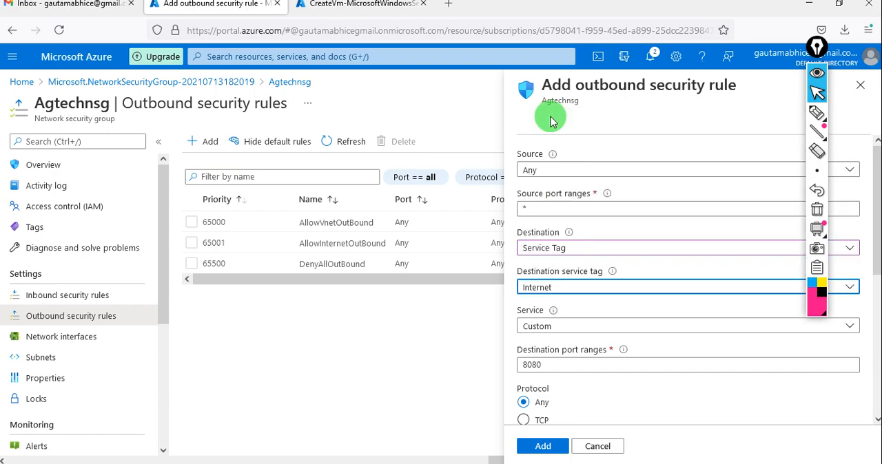
Step: Look through the predefined services offered for the outbound rule, keeping Custom
{"action": "scroll", "coordinate": [600, 340], "scroll_direction": "down", "scroll_amount": 1}
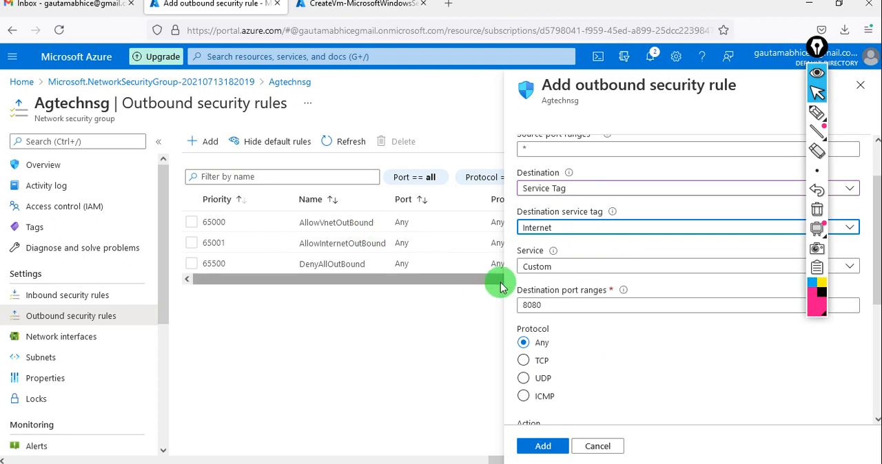
{"action": "left_click", "coordinate": [570, 274]}
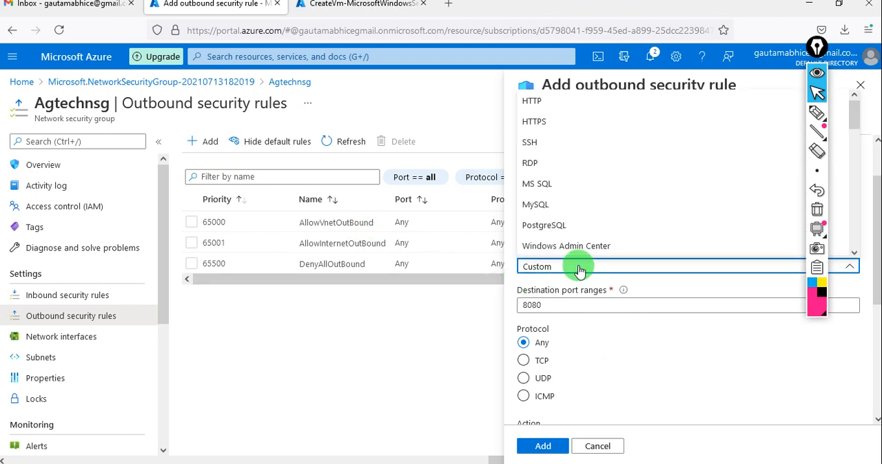
{"action": "scroll", "coordinate": [564, 181], "scroll_direction": "down", "scroll_amount": 1}
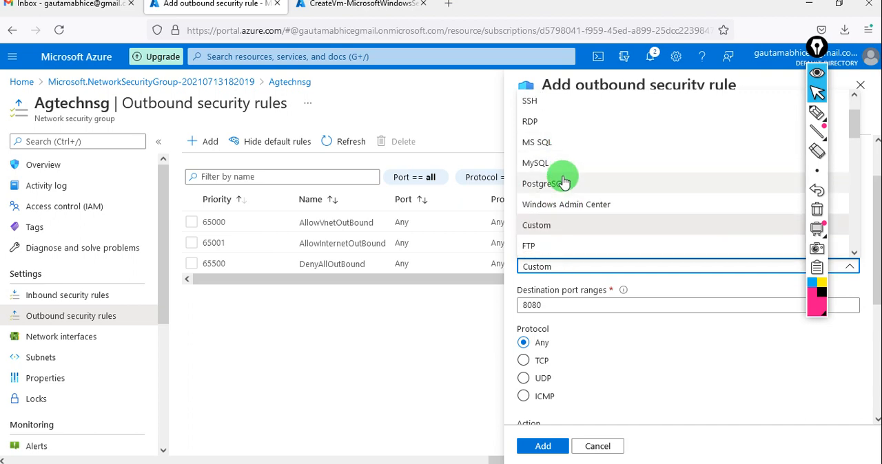
{"action": "scroll", "coordinate": [563, 181], "scroll_direction": "down", "scroll_amount": 5}
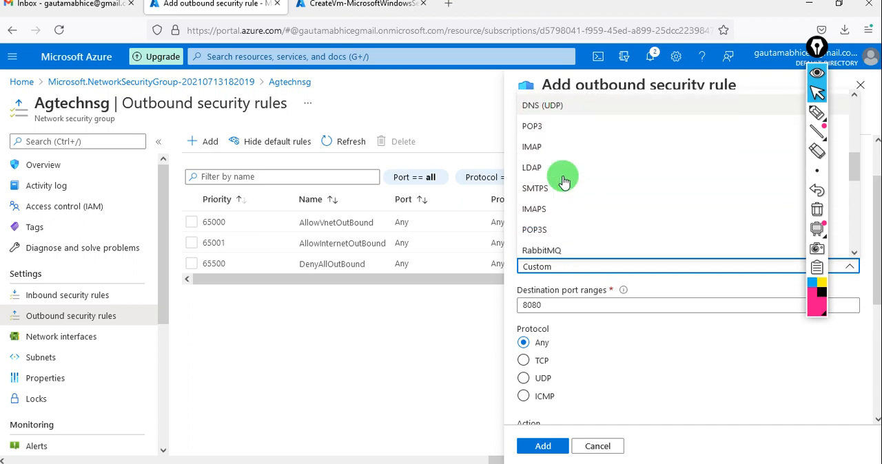
{"action": "scroll", "coordinate": [563, 181], "scroll_direction": "down", "scroll_amount": 6}
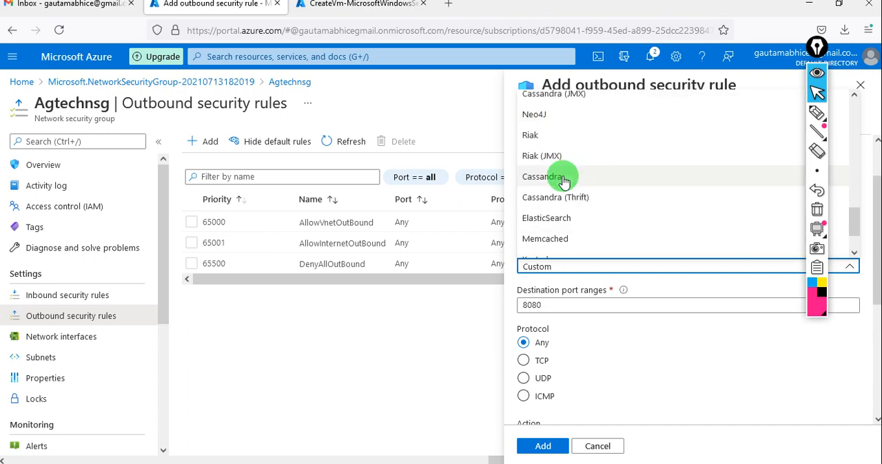
{"action": "scroll", "coordinate": [564, 181], "scroll_direction": "down", "scroll_amount": 2}
{"action": "scroll", "coordinate": [563, 180], "scroll_direction": "up", "scroll_amount": 5}
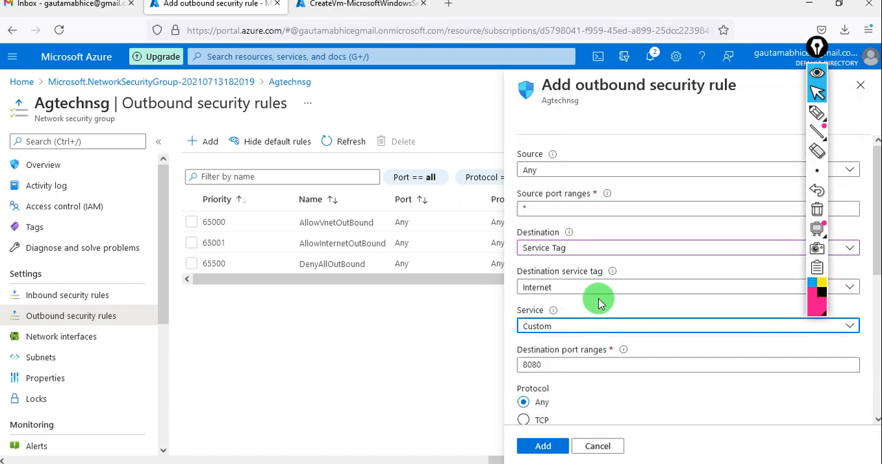
Step: Set the outbound rule's action to Deny and its priority to 110
{"action": "scroll", "coordinate": [598, 376], "scroll_direction": "down", "scroll_amount": 1}
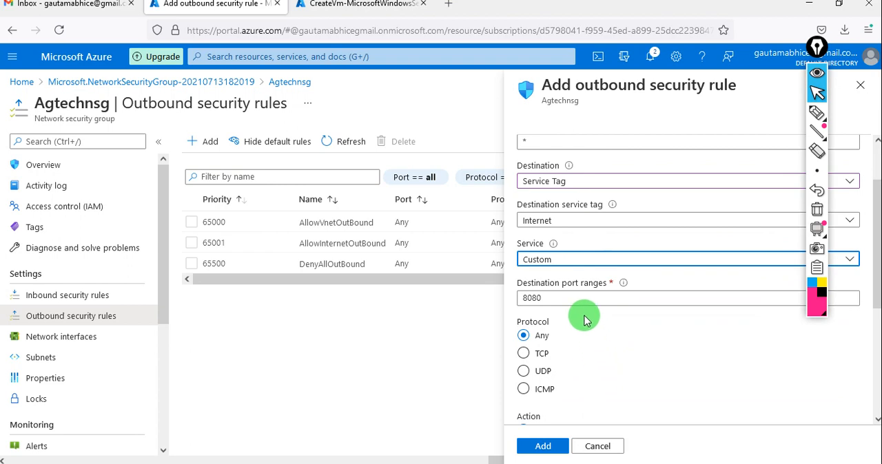
{"action": "scroll", "coordinate": [584, 317], "scroll_direction": "down", "scroll_amount": 2}
{"action": "left_click", "coordinate": [532, 324]}
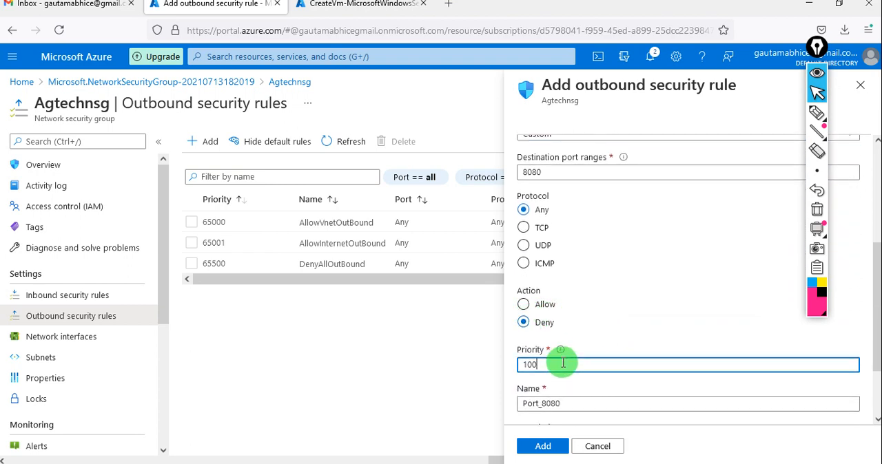
{"action": "key", "text": "BackSpace"}
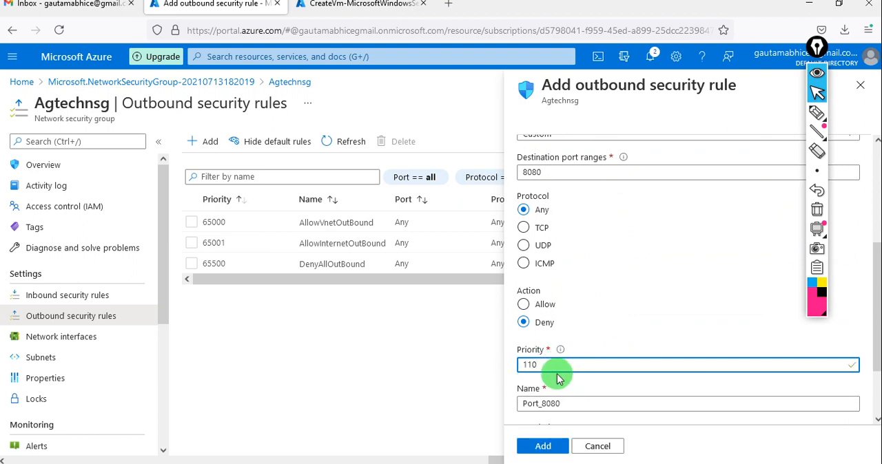
Step: Name the outbound security rule Internetblock
{"action": "left_click", "coordinate": [574, 403]}
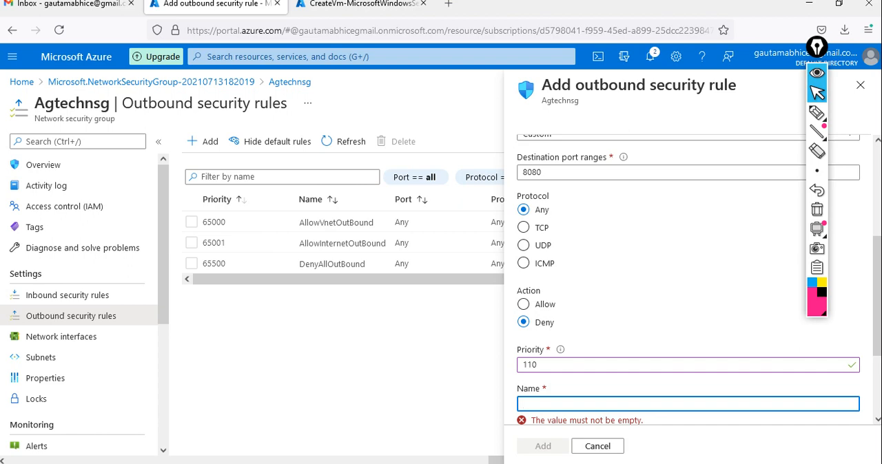
{"action": "type", "text": "block"}
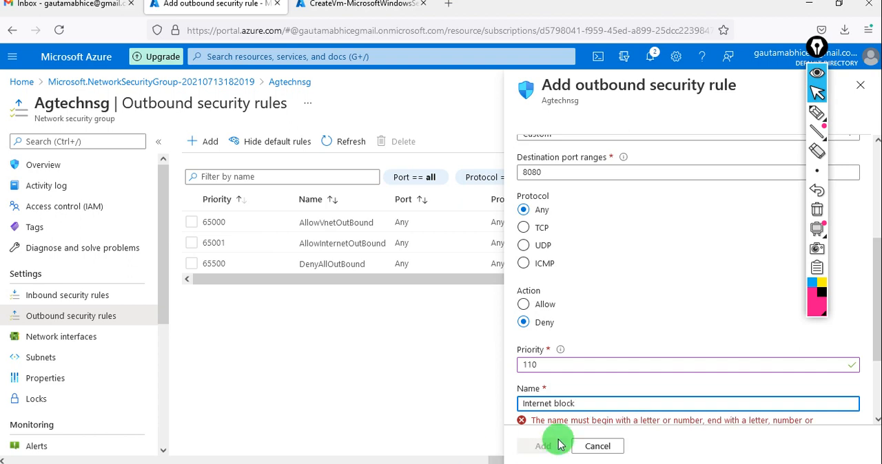
{"action": "scroll", "coordinate": [574, 372], "scroll_direction": "down", "scroll_amount": 1}
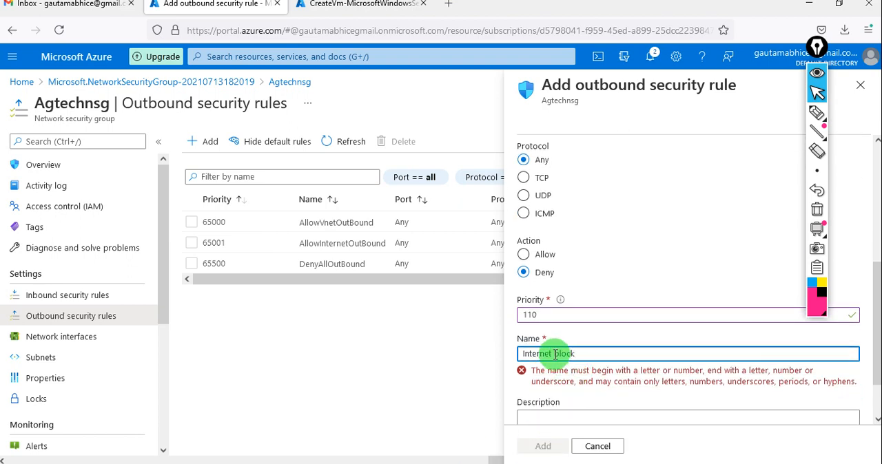
{"action": "left_click", "coordinate": [555, 354]}
{"action": "key", "text": "BackSpace"}
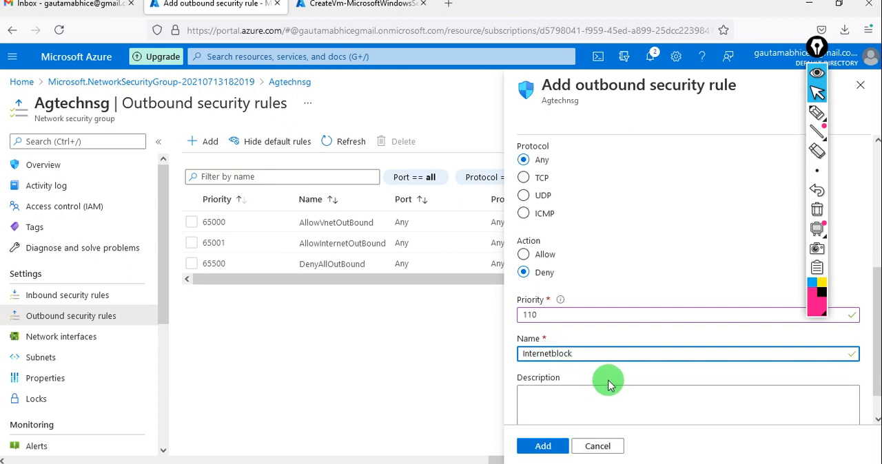
Step: Review the Internetblock rule's settings and add the rule to the Agtechnsg network security group
{"action": "scroll", "coordinate": [609, 383], "scroll_direction": "down", "scroll_amount": 1}
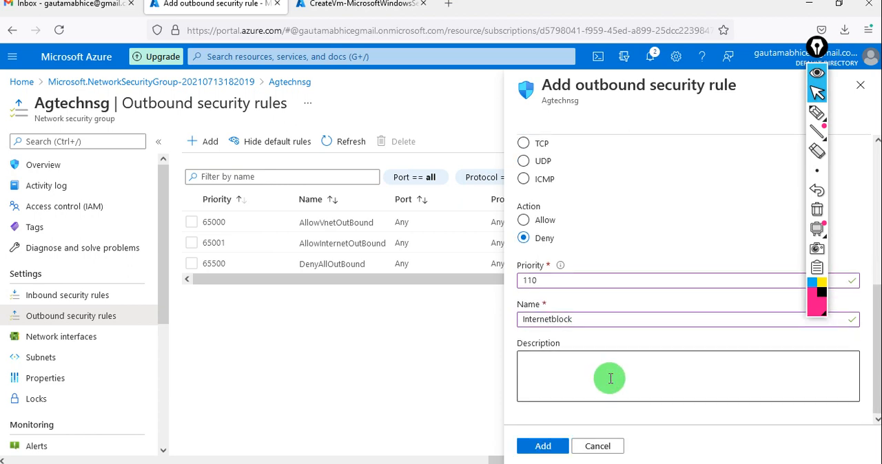
{"action": "scroll", "coordinate": [610, 378], "scroll_direction": "up", "scroll_amount": 4}
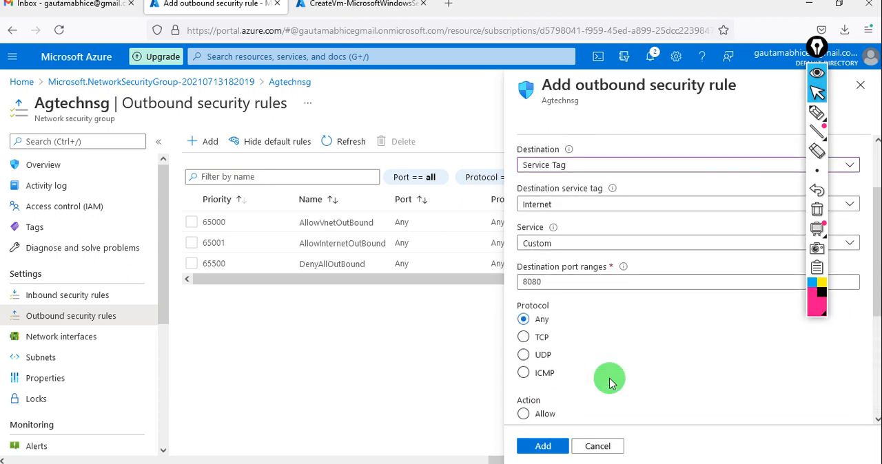
{"action": "scroll", "coordinate": [610, 383], "scroll_direction": "down", "scroll_amount": 3}
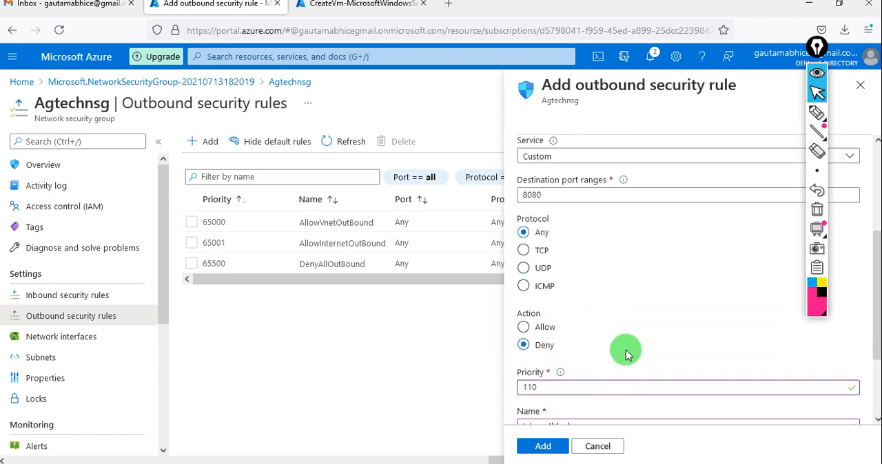
{"action": "scroll", "coordinate": [625, 355], "scroll_direction": "up", "scroll_amount": 5}
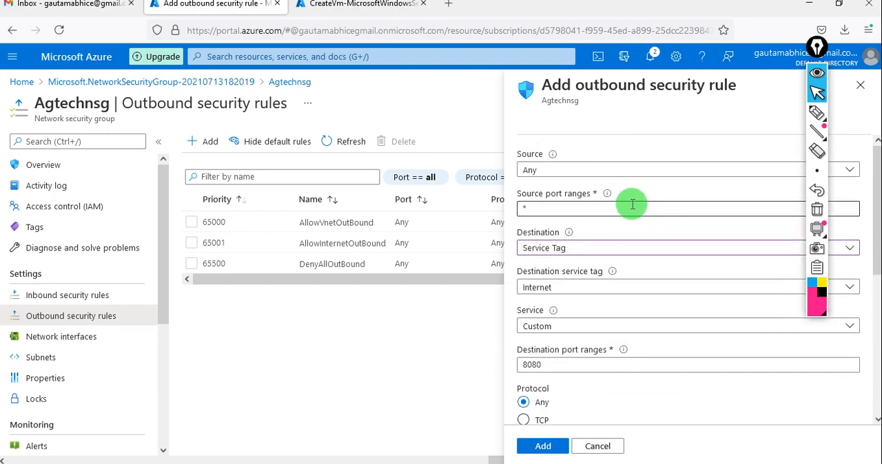
{"action": "left_click", "coordinate": [542, 445]}
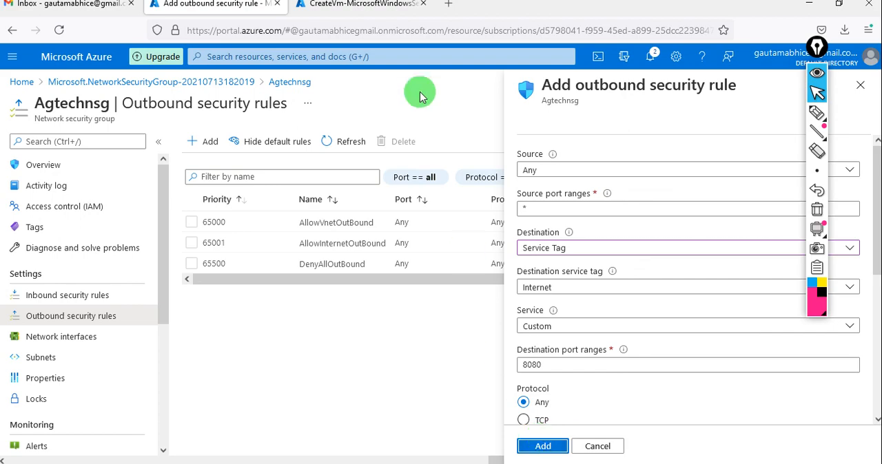
Step: Open the deployed Agtech virtual machine from its completed deployment and go to its networking settings
{"action": "left_click", "coordinate": [328, 17]}
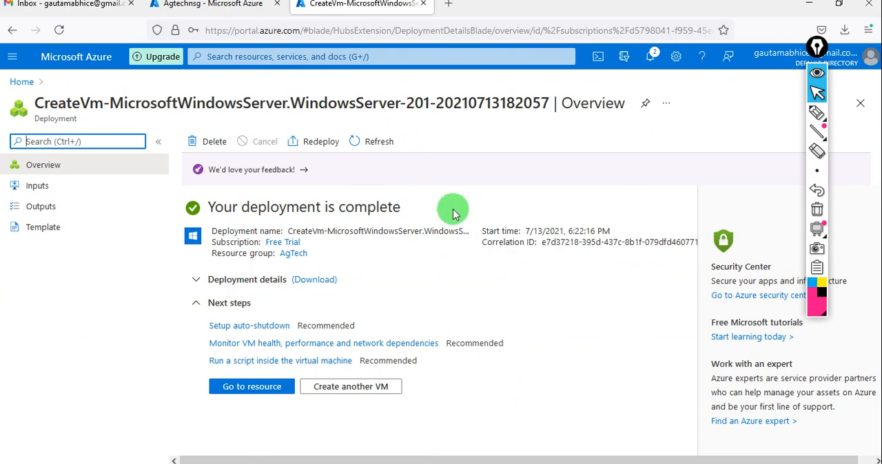
{"action": "left_click", "coordinate": [199, 282]}
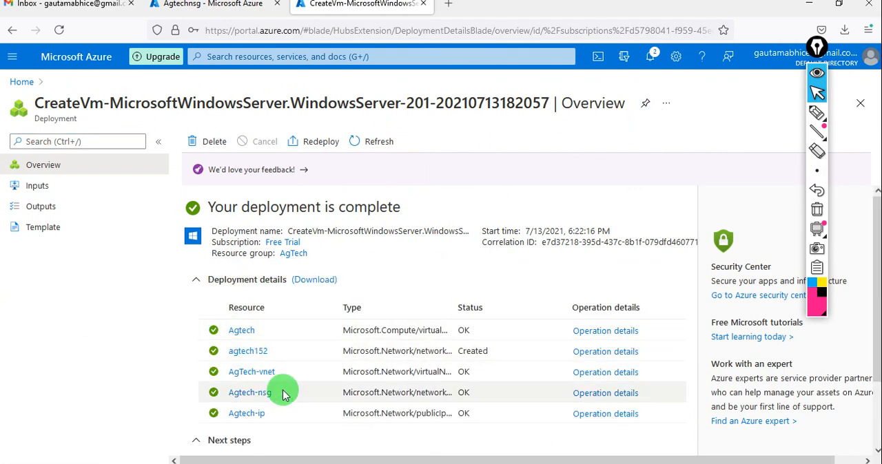
{"action": "scroll", "coordinate": [282, 393], "scroll_direction": "down", "scroll_amount": 2}
{"action": "left_click", "coordinate": [236, 448]}
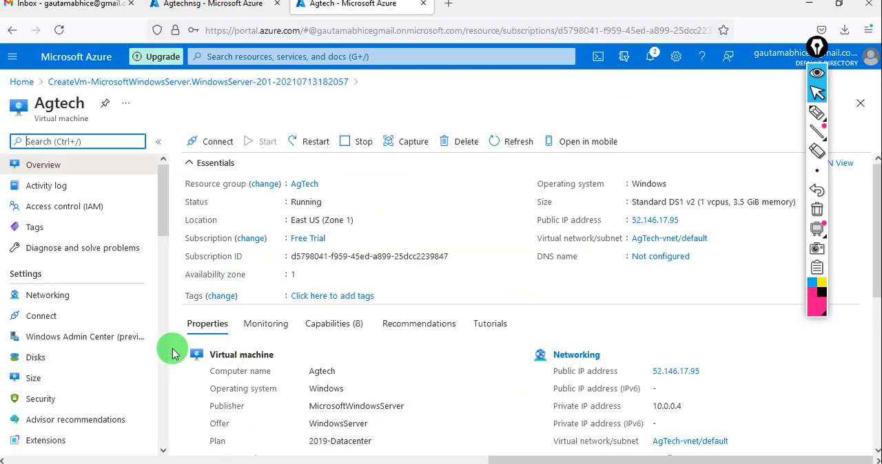
{"action": "left_click", "coordinate": [97, 300]}
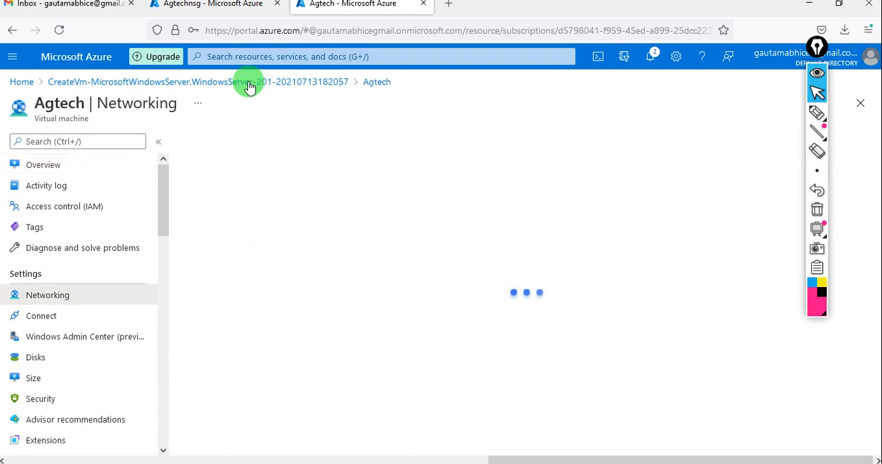
Step: Check Agtechnsg's outbound rules, then open the VM's attached Agtech-nsg and examine its inbound and outbound rules
{"action": "left_click", "coordinate": [205, 9]}
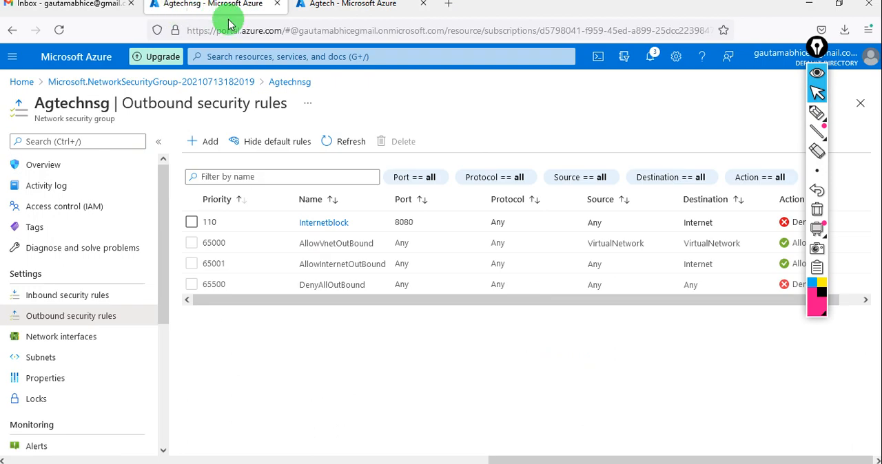
{"action": "left_click", "coordinate": [322, 10]}
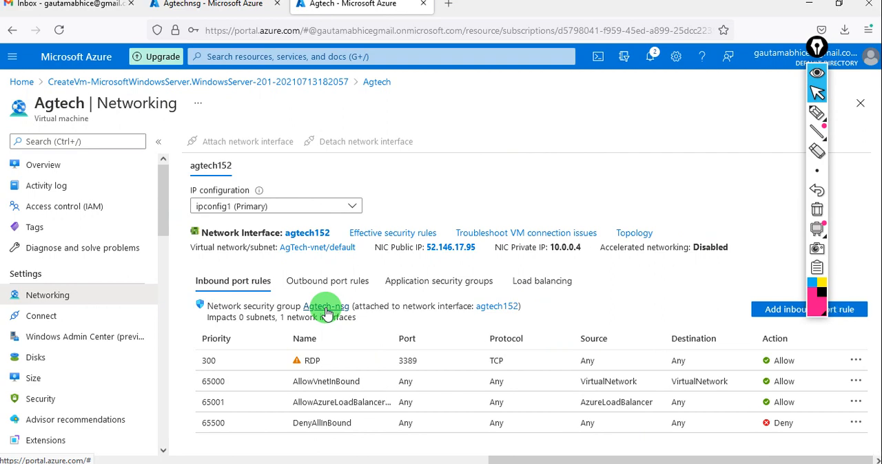
{"action": "left_click", "coordinate": [326, 307]}
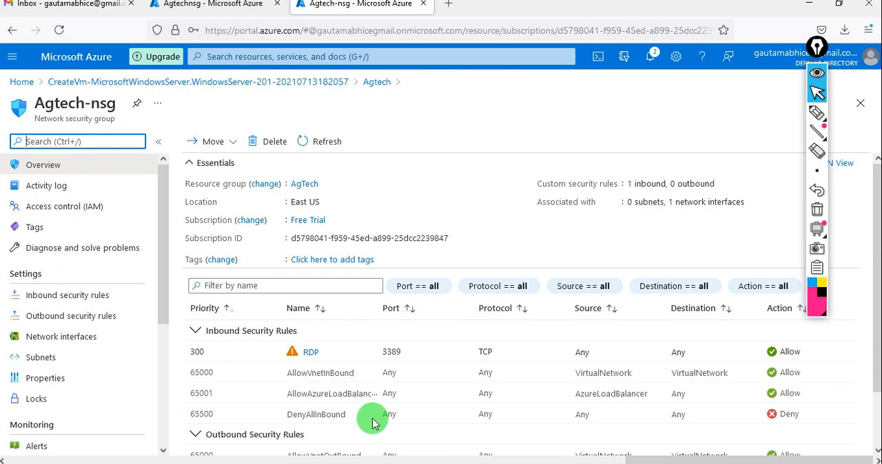
{"action": "scroll", "coordinate": [370, 409], "scroll_direction": "down", "scroll_amount": 2}
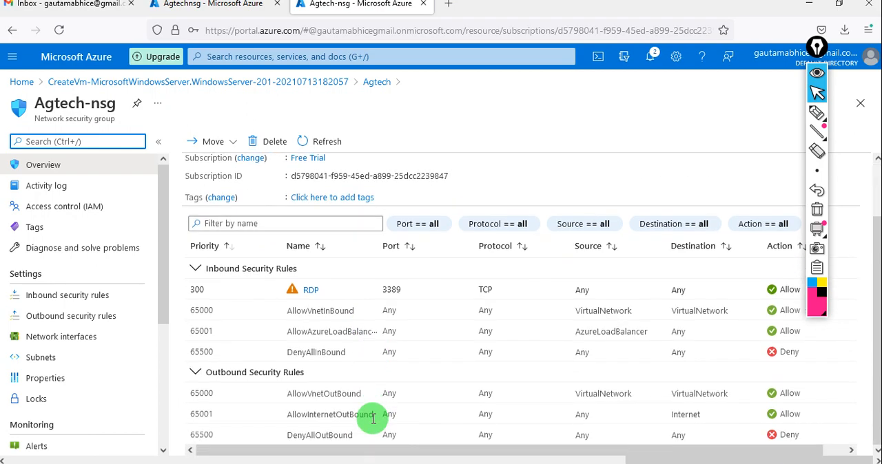
{"action": "scroll", "coordinate": [372, 418], "scroll_direction": "up", "scroll_amount": 2}
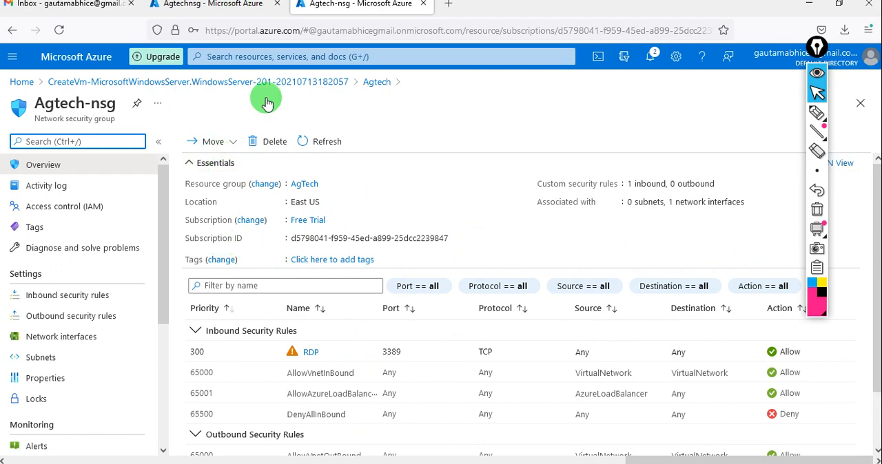
Step: Refresh Agtechnsg's outbound rules and try to associate the agtech152 network interface with that security group, hiding the annotation toolbar
{"action": "left_click", "coordinate": [243, 7]}
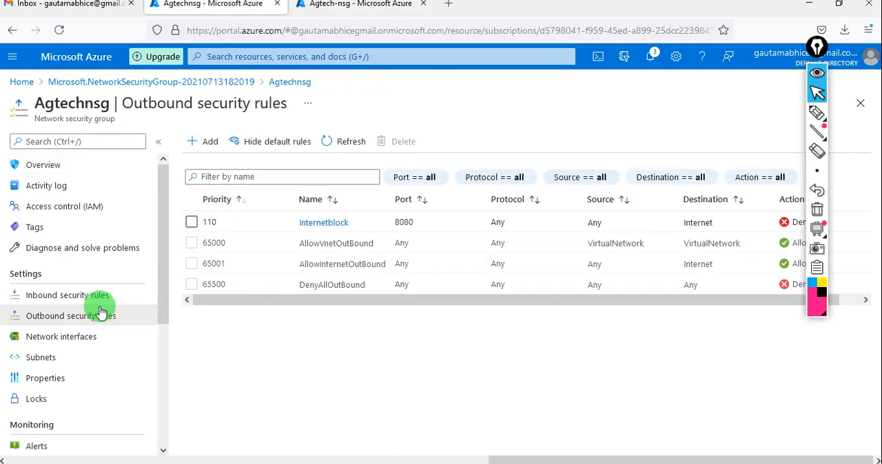
{"action": "left_click", "coordinate": [340, 148]}
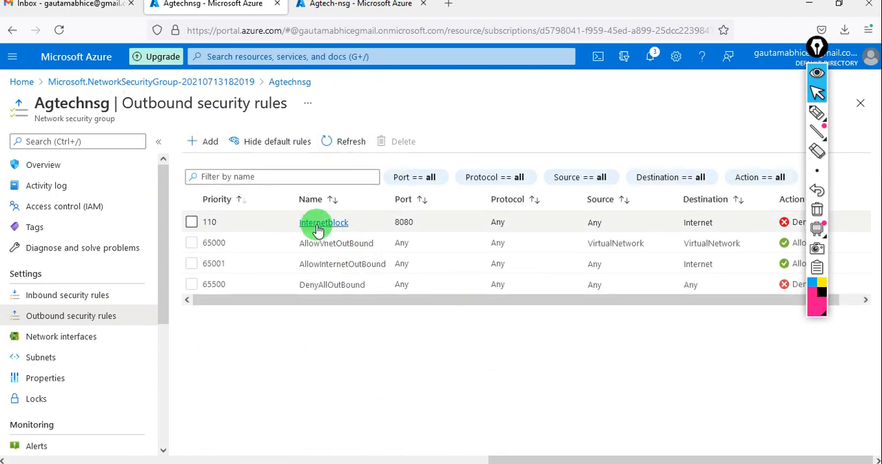
{"action": "left_click", "coordinate": [62, 341]}
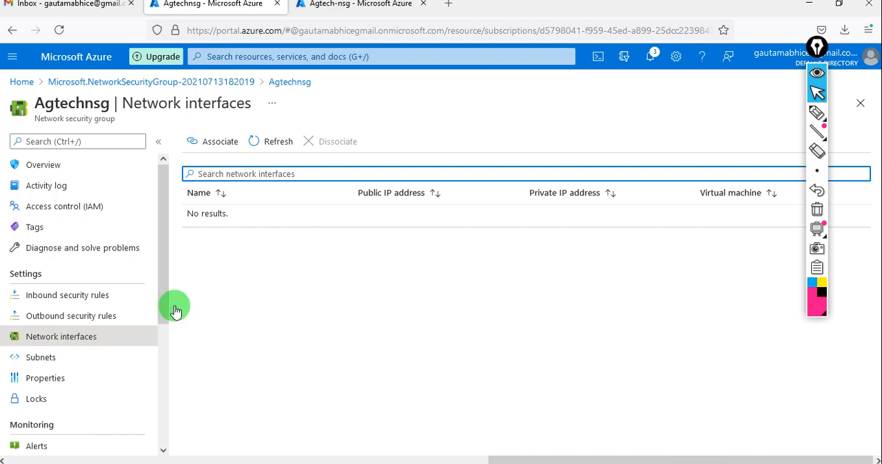
{"action": "left_click", "coordinate": [217, 150]}
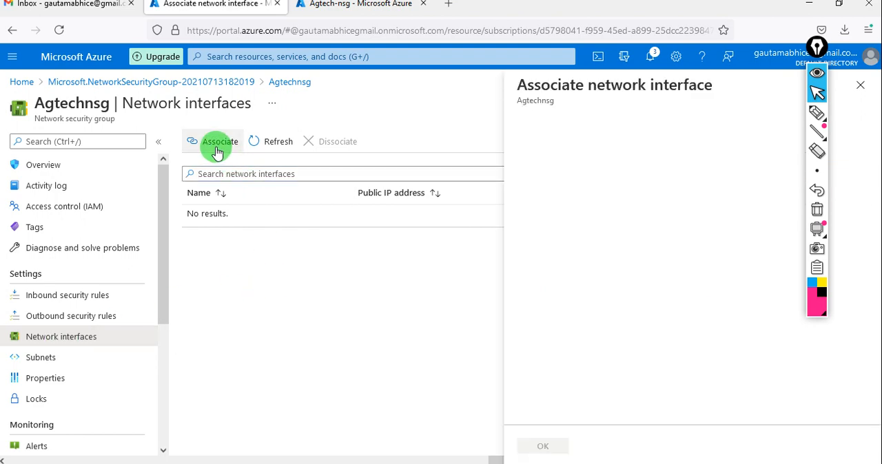
{"action": "left_click", "coordinate": [742, 146]}
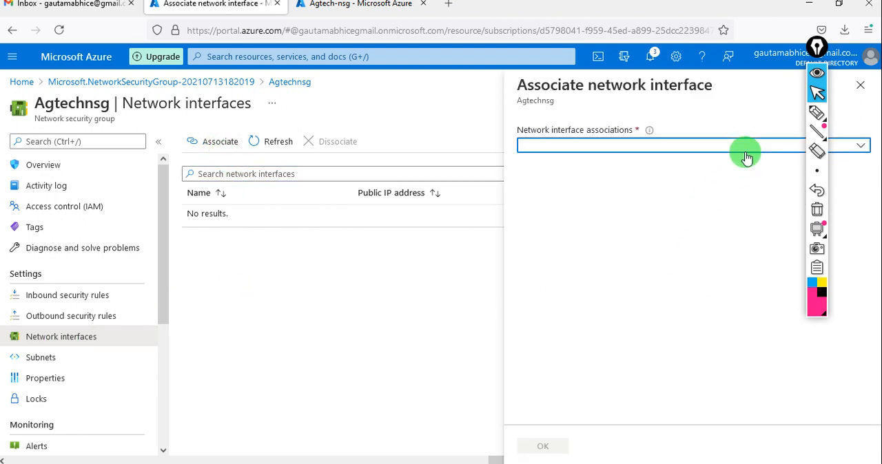
{"action": "left_click", "coordinate": [816, 80]}
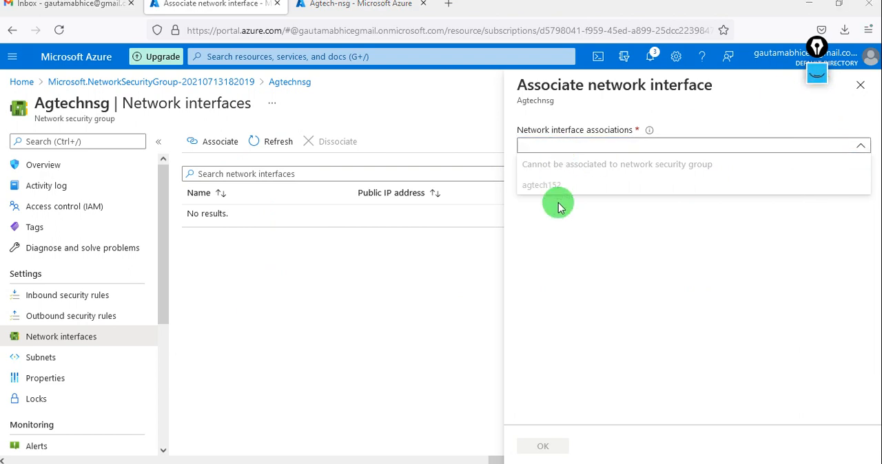
{"action": "left_click", "coordinate": [431, 283]}
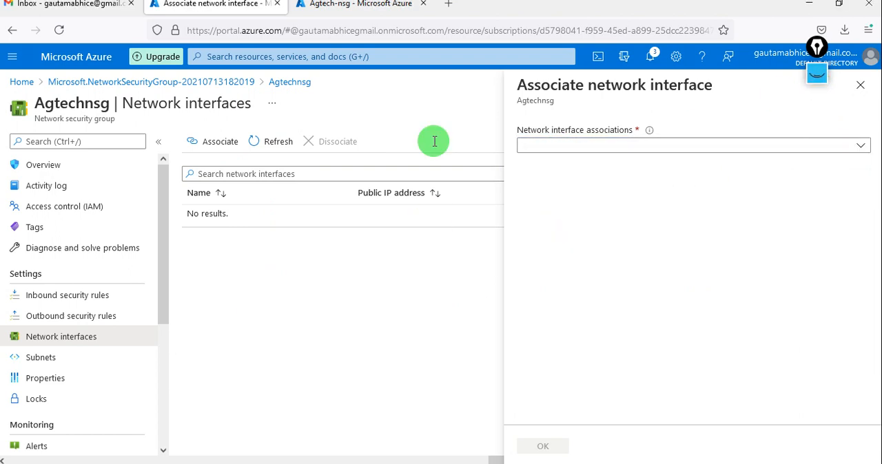
Step: Show the network interfaces of Agtech-nsg, view the details of agtech152, and return to the interface list
{"action": "left_click", "coordinate": [350, 6]}
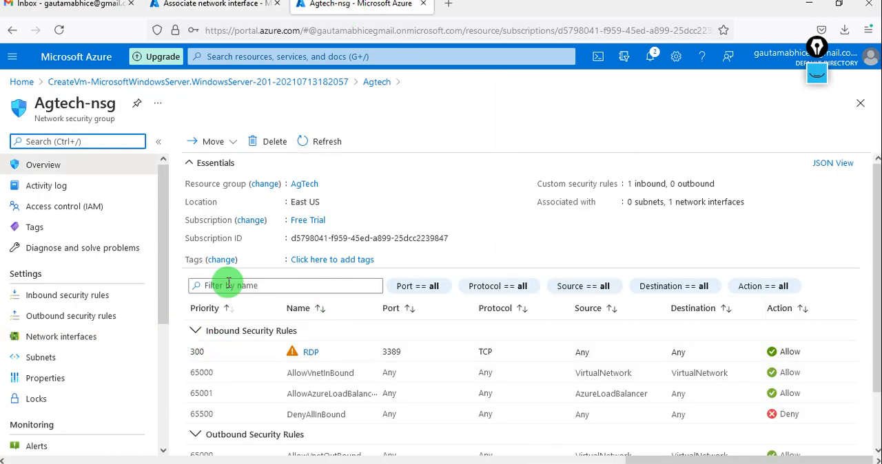
{"action": "left_click", "coordinate": [72, 337]}
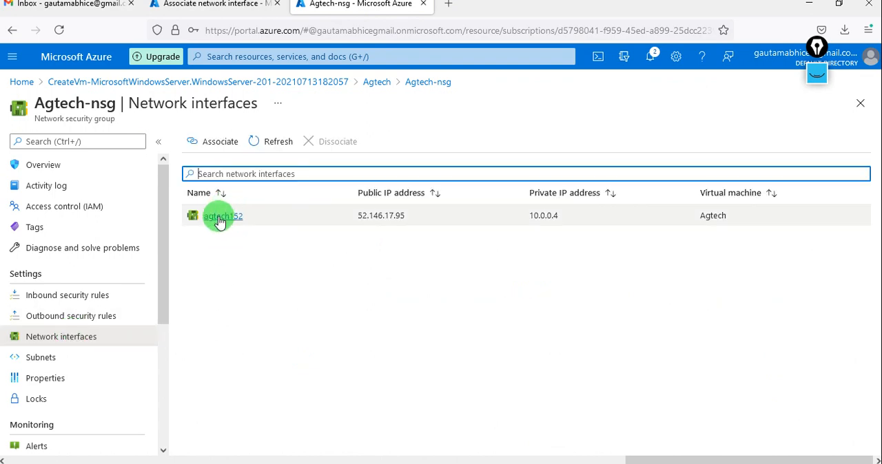
{"action": "left_click", "coordinate": [219, 218]}
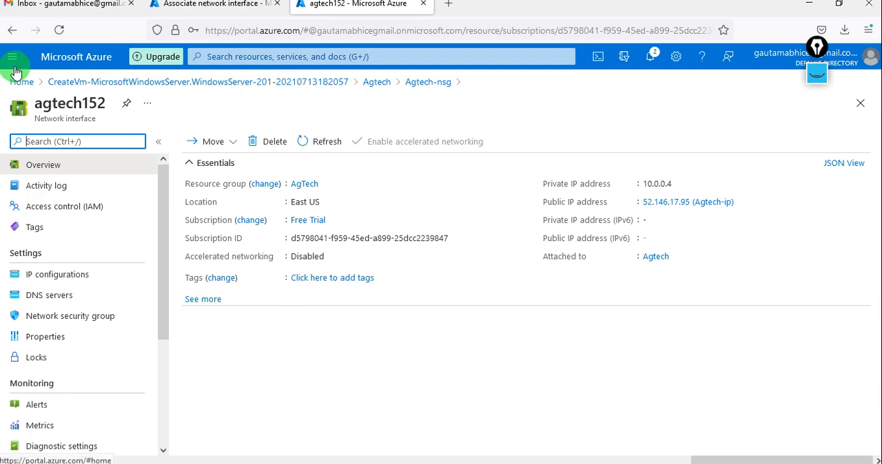
{"action": "left_click", "coordinate": [12, 33]}
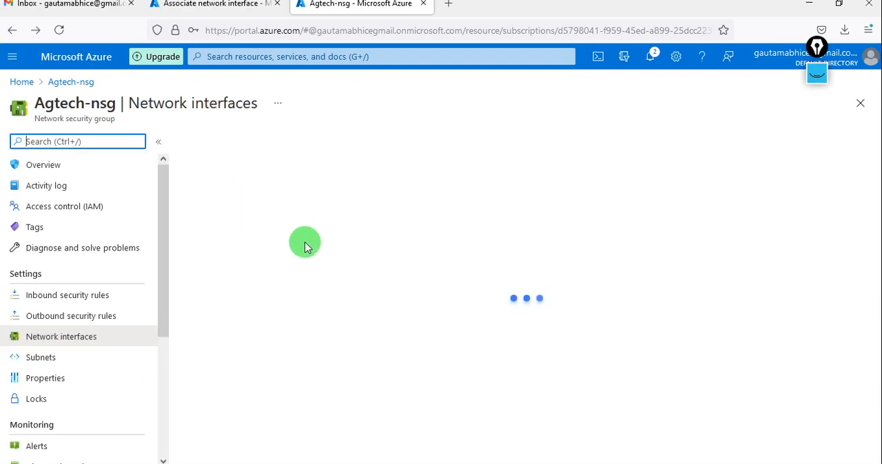
Step: Try to dissociate the agtech152 network interface from Agtech-nsg
{"action": "left_click", "coordinate": [383, 216]}
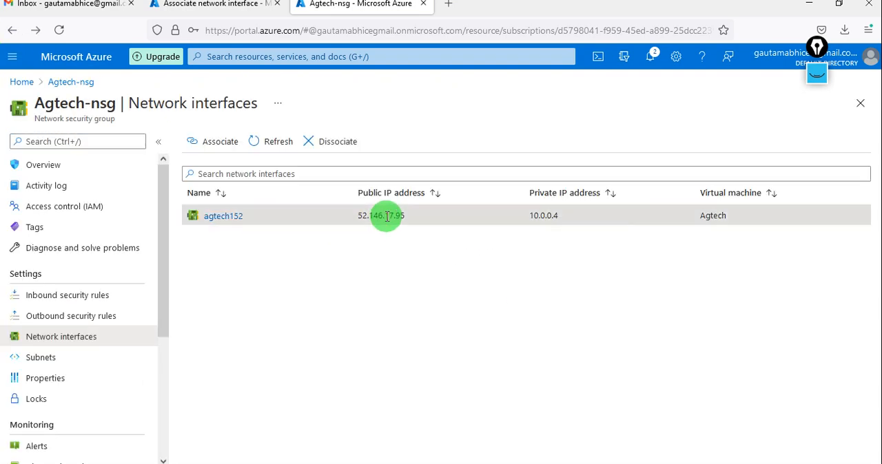
{"action": "left_click", "coordinate": [320, 140]}
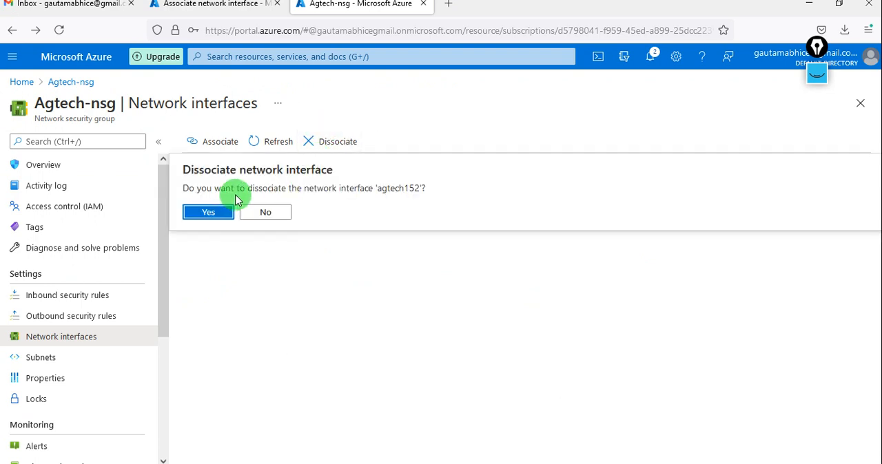
{"action": "left_click", "coordinate": [213, 212]}
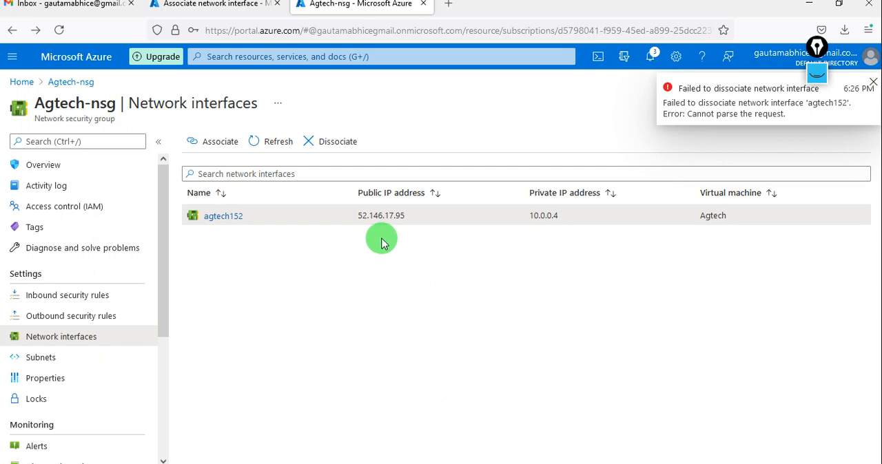
Step: Refresh the network interface list of Agtech-nsg and try again to dissociate agtech152
{"action": "left_click", "coordinate": [270, 141]}
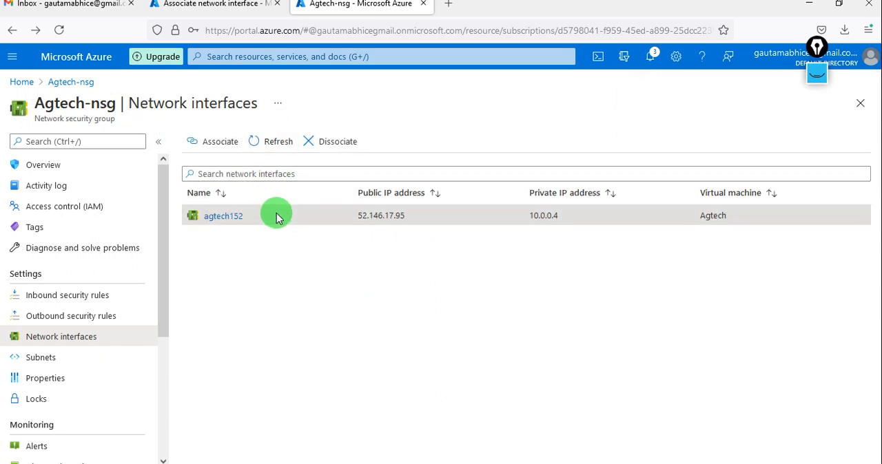
{"action": "left_click", "coordinate": [315, 142]}
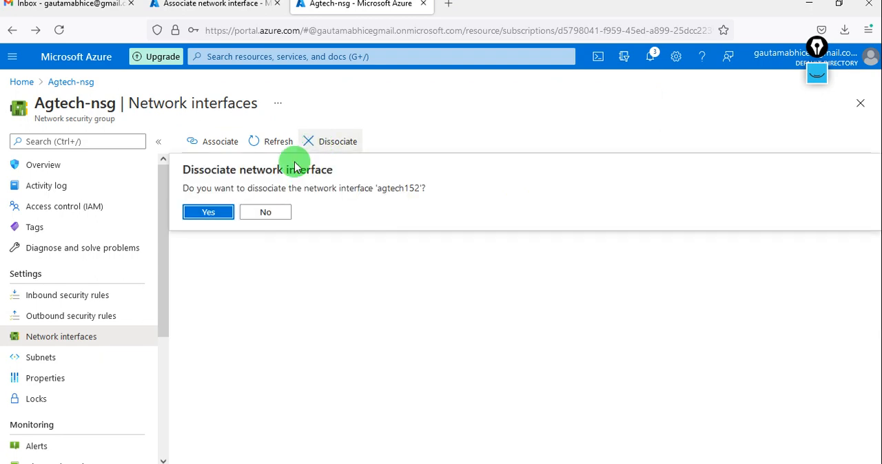
{"action": "left_click", "coordinate": [209, 212]}
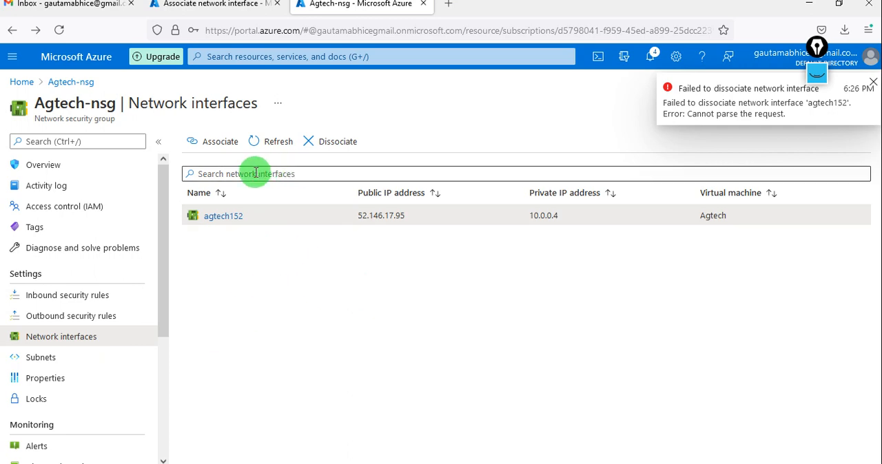
{"action": "left_click", "coordinate": [211, 147]}
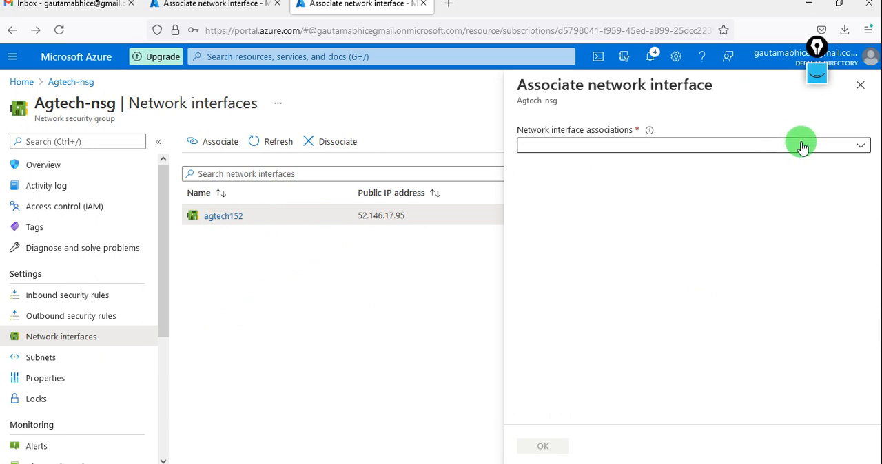
{"action": "left_click", "coordinate": [829, 149]}
{"action": "left_click", "coordinate": [829, 149]}
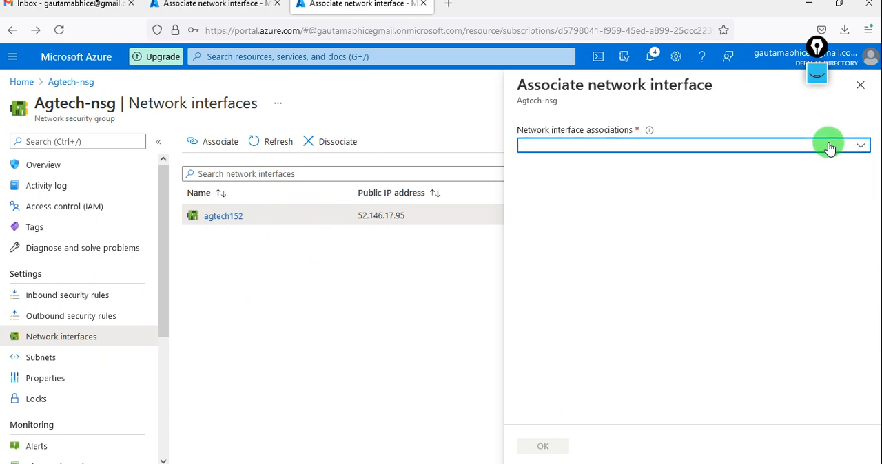
{"action": "left_click", "coordinate": [861, 86]}
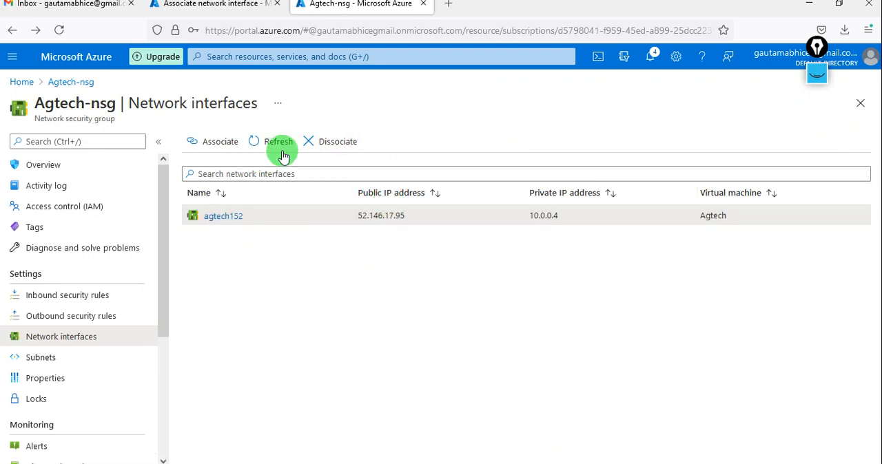
{"action": "left_click", "coordinate": [219, 5]}
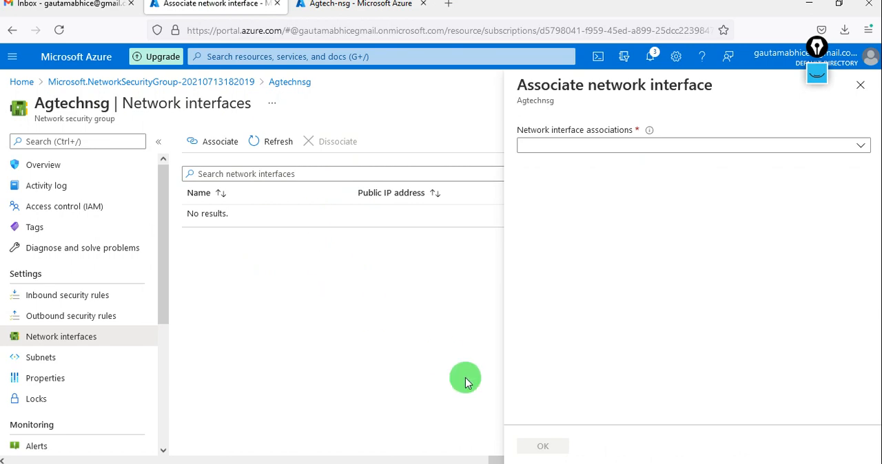
{"action": "left_click", "coordinate": [861, 85]}
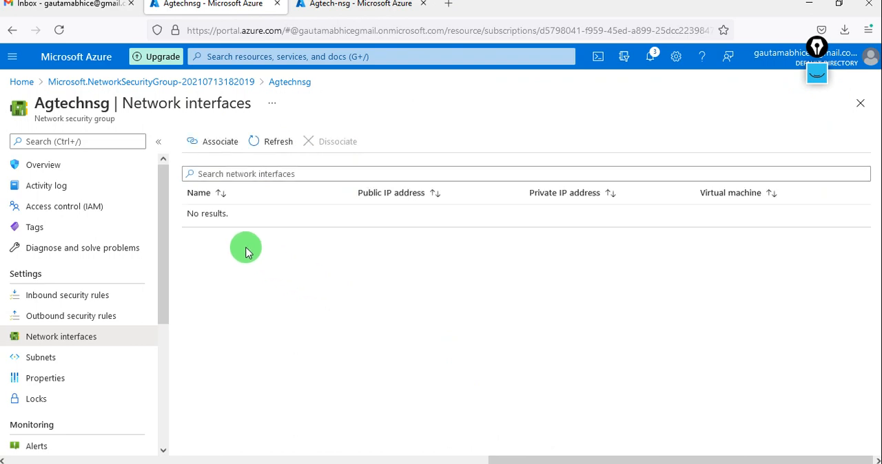
Step: Reload the network interfaces page of Agtech-nsg and dissociate the agtech152 network interface from that security group
{"action": "left_click", "coordinate": [332, 8]}
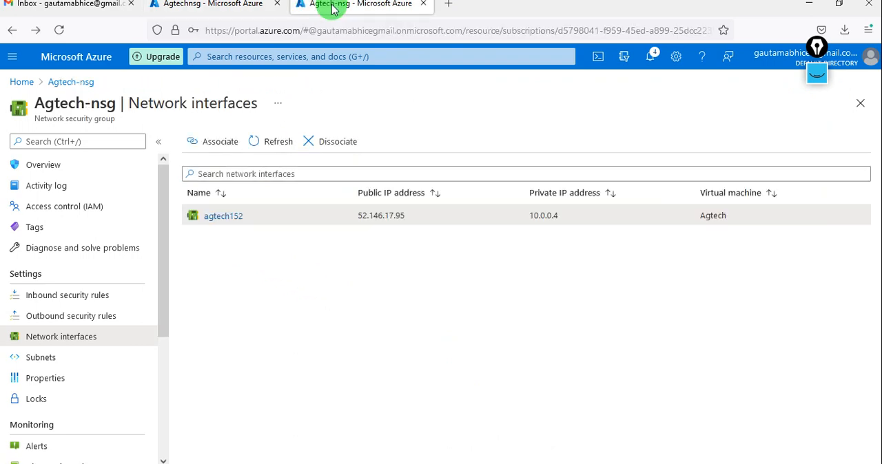
{"action": "left_click", "coordinate": [60, 31]}
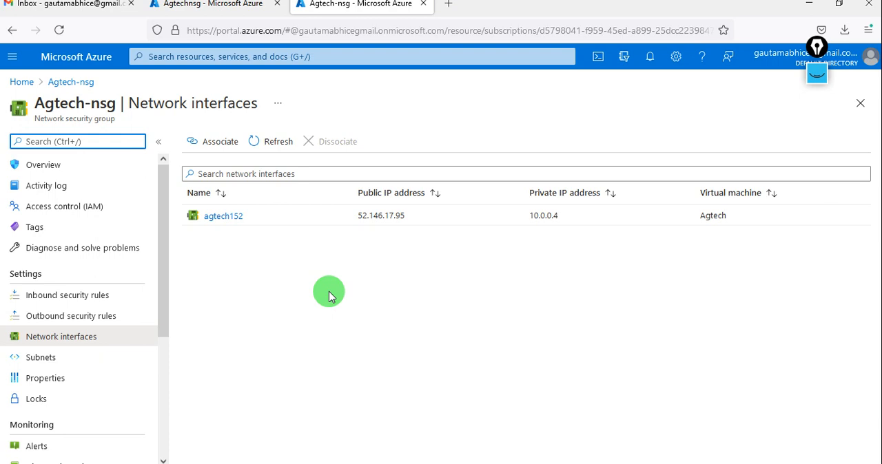
{"action": "left_click", "coordinate": [274, 213]}
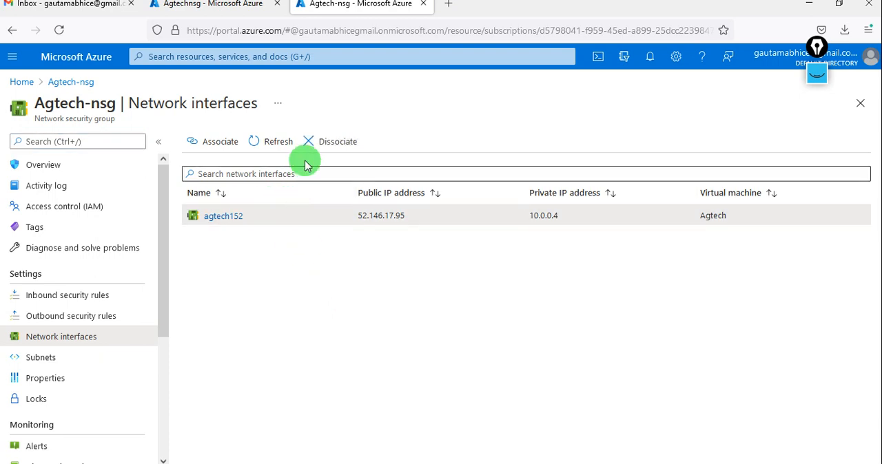
{"action": "left_click", "coordinate": [317, 142]}
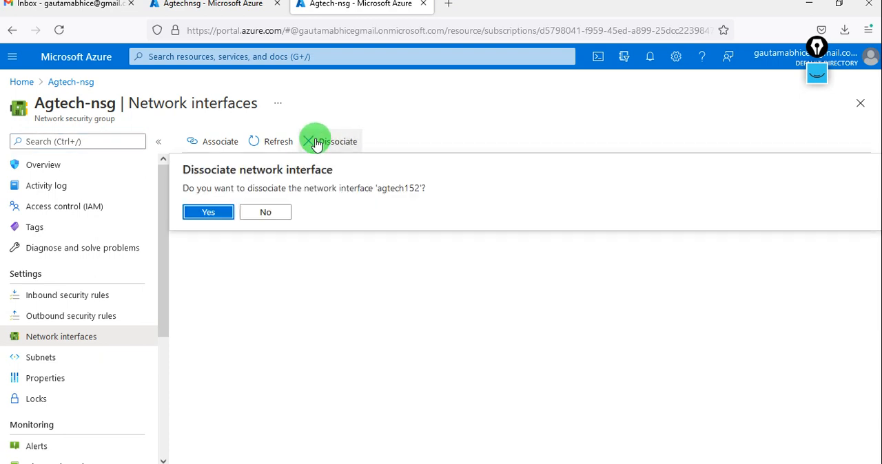
{"action": "left_click", "coordinate": [209, 212]}
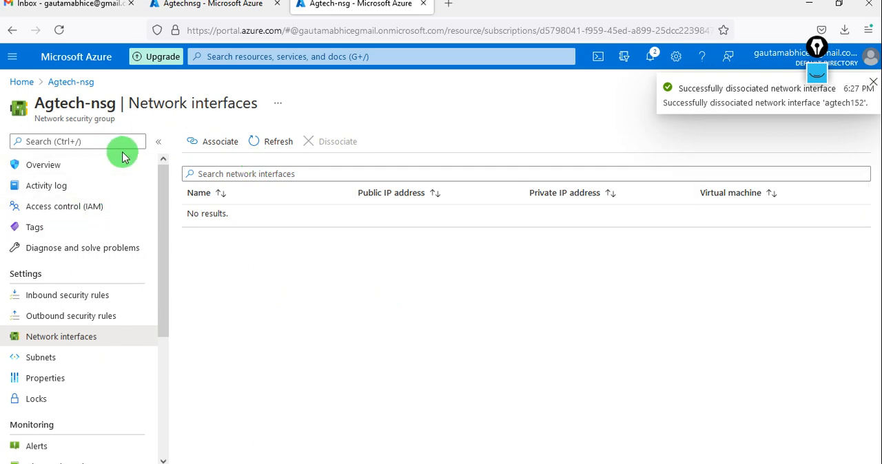
Step: Associate the agtech152 network interface with the Agtechnsg security group
{"action": "left_click", "coordinate": [178, 12]}
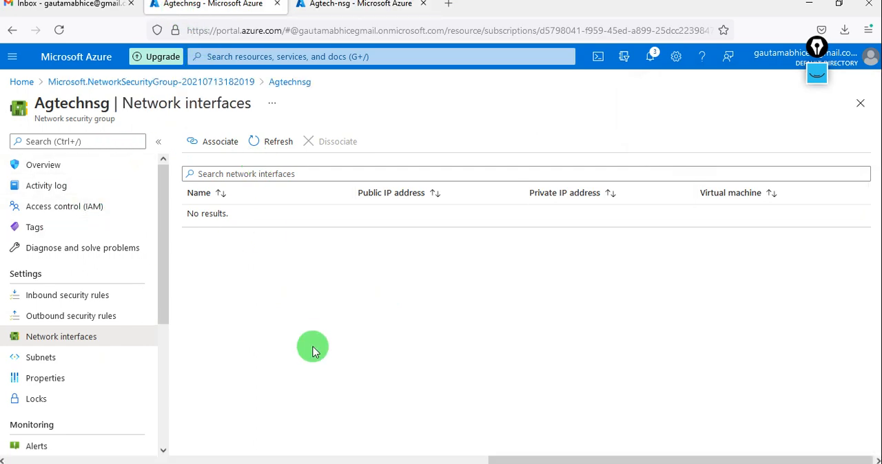
{"action": "left_click", "coordinate": [213, 155]}
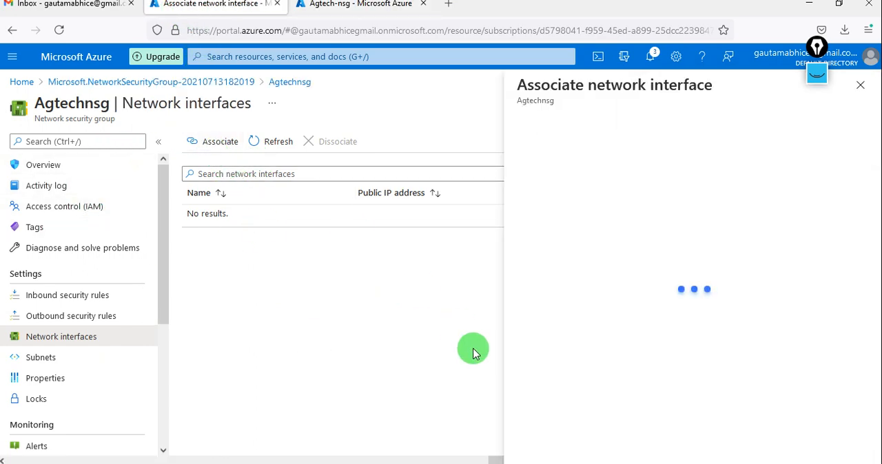
{"action": "left_click", "coordinate": [764, 147]}
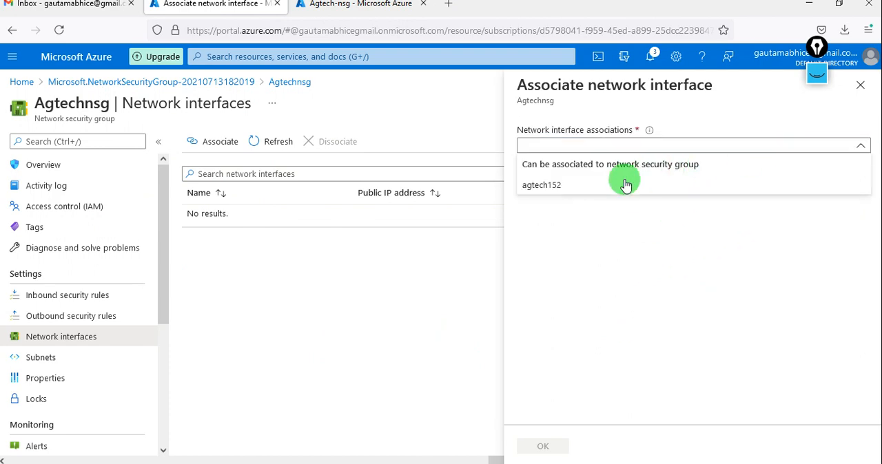
{"action": "left_click", "coordinate": [561, 185]}
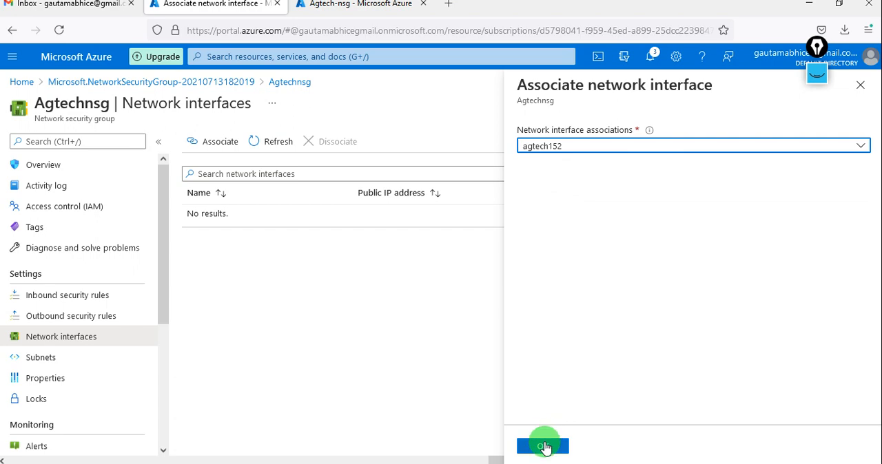
{"action": "left_click", "coordinate": [544, 446]}
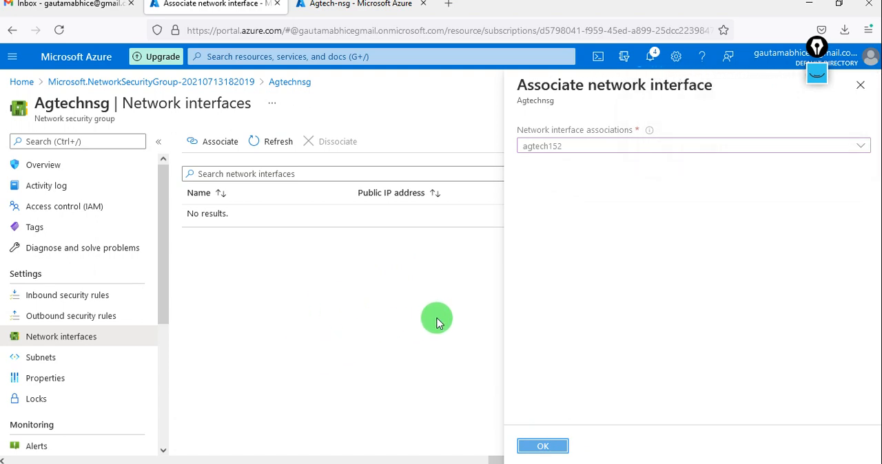
Step: Add an inbound security rule named RDP to Agtechnsg that allows the RDP service with priority 120
{"action": "left_click", "coordinate": [88, 300]}
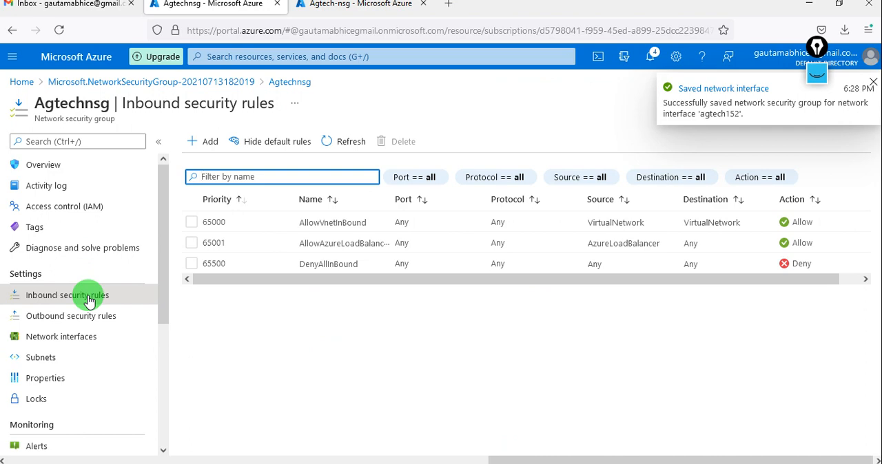
{"action": "left_click", "coordinate": [203, 152]}
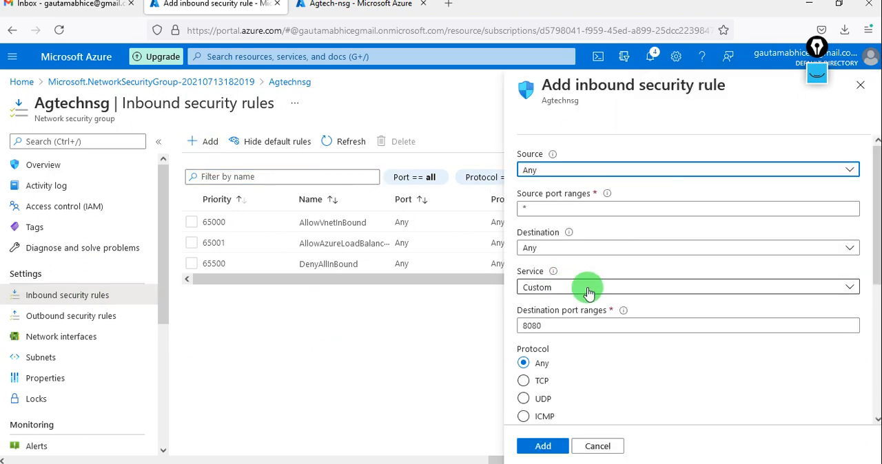
{"action": "left_click", "coordinate": [589, 289]}
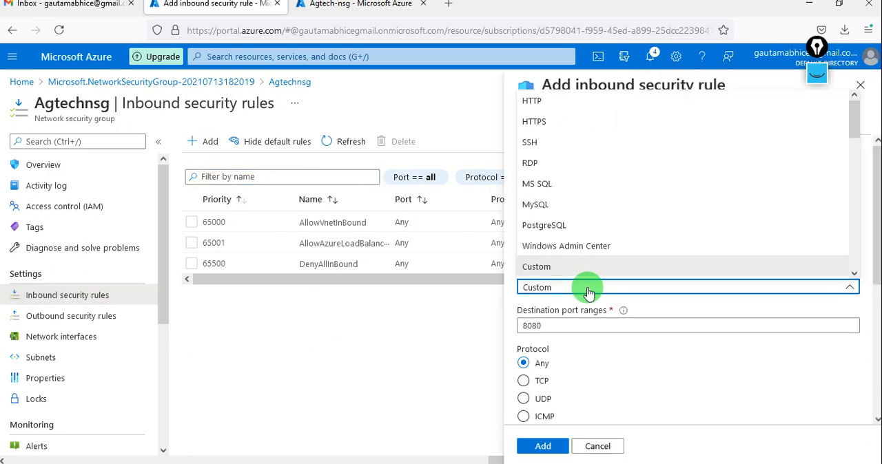
{"action": "left_click", "coordinate": [531, 164]}
{"action": "scroll", "coordinate": [615, 368], "scroll_direction": "down", "scroll_amount": 5}
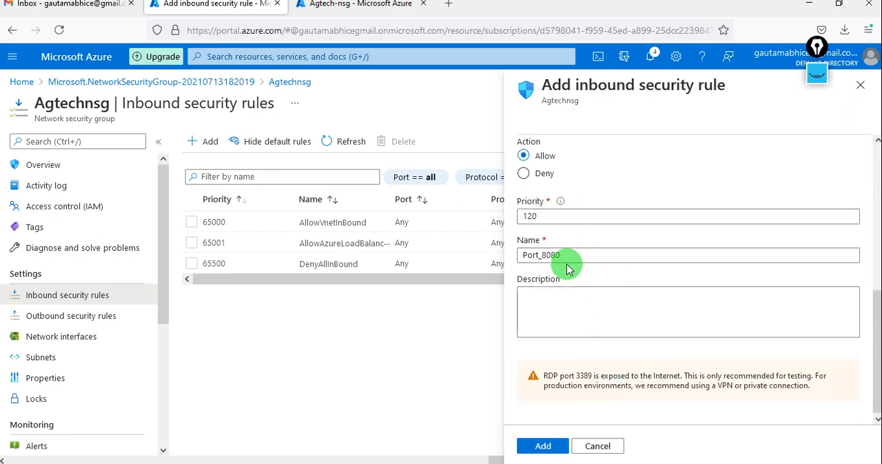
{"action": "left_click_drag", "start_coordinate": [569, 256], "coordinate": [495, 259]}
{"action": "type", "text": "RD"}
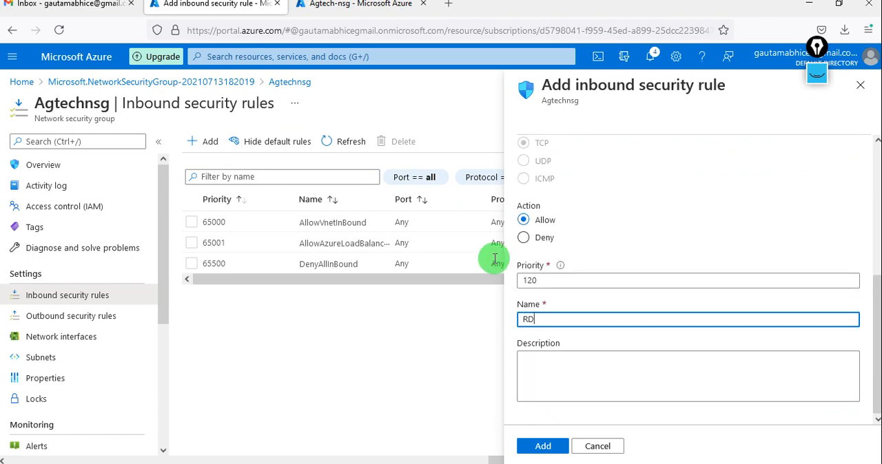
{"action": "type", "text": "P"}
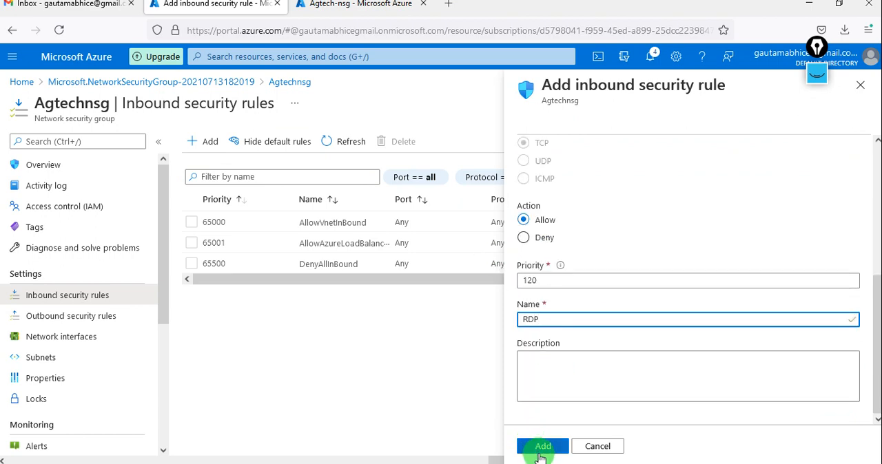
{"action": "left_click", "coordinate": [541, 446]}
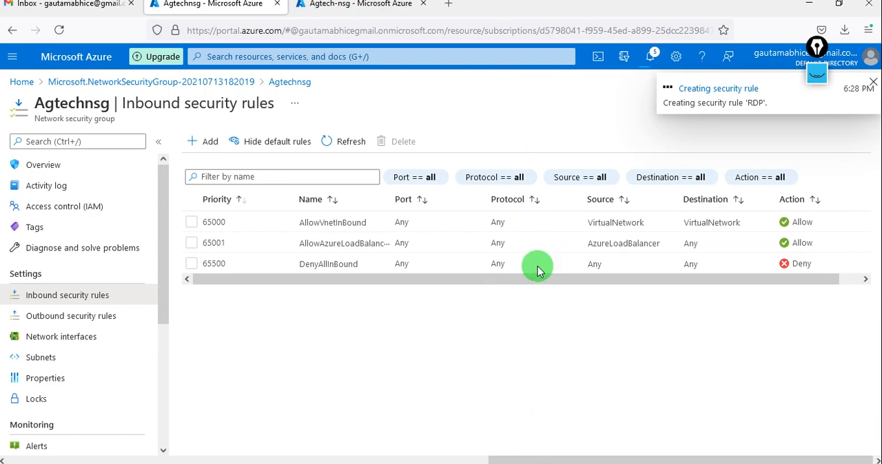
Step: Open the Agtech virtual machine from the AgTech resource group and copy its public IP address
{"action": "left_click", "coordinate": [76, 168]}
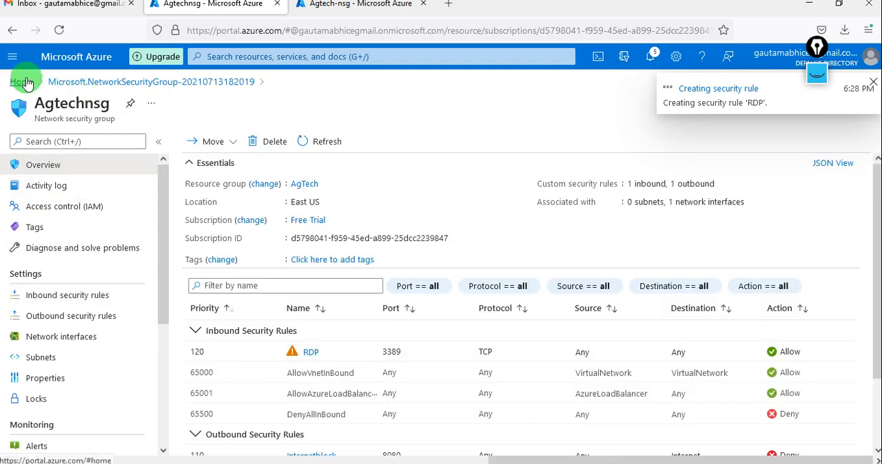
{"action": "left_click", "coordinate": [28, 83]}
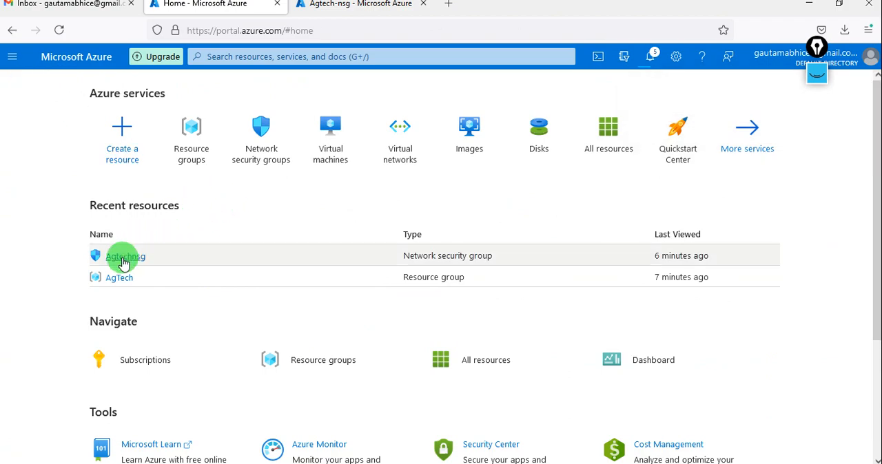
{"action": "left_click", "coordinate": [124, 279]}
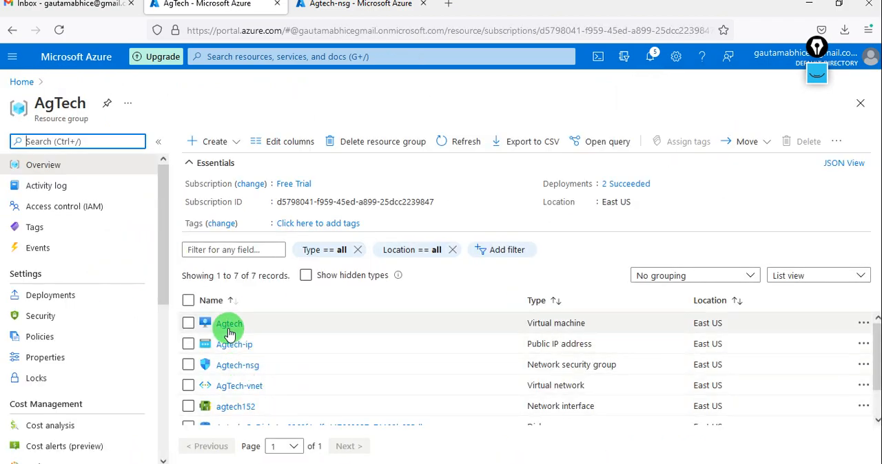
{"action": "left_click", "coordinate": [228, 324]}
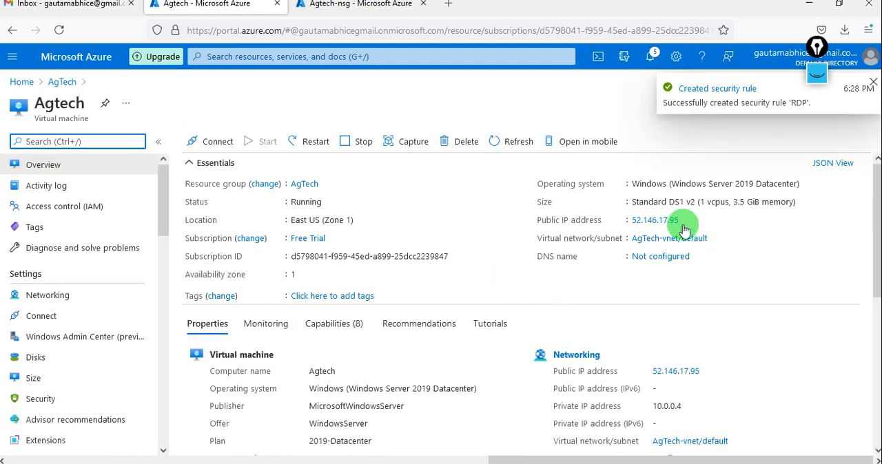
{"action": "left_click", "coordinate": [687, 221]}
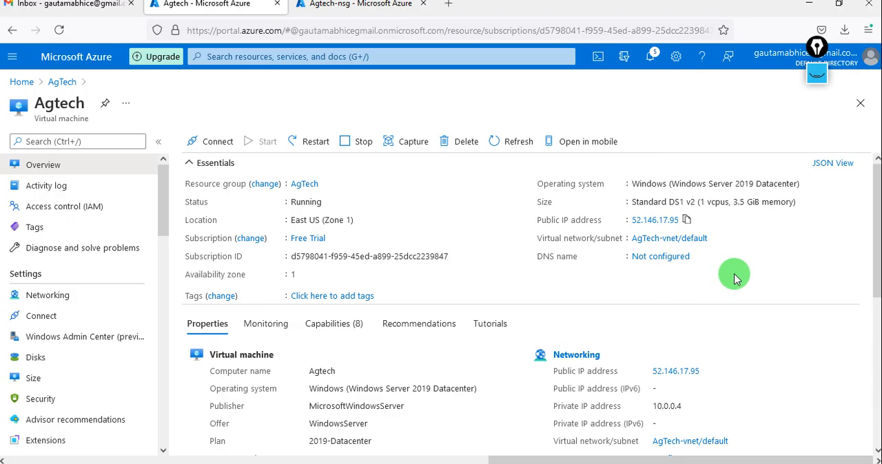
Step: Launch Remote Desktop Connection with mstsc and set the computer to the copied VM address 52.146.17.95
{"action": "key", "text": "super+d"}
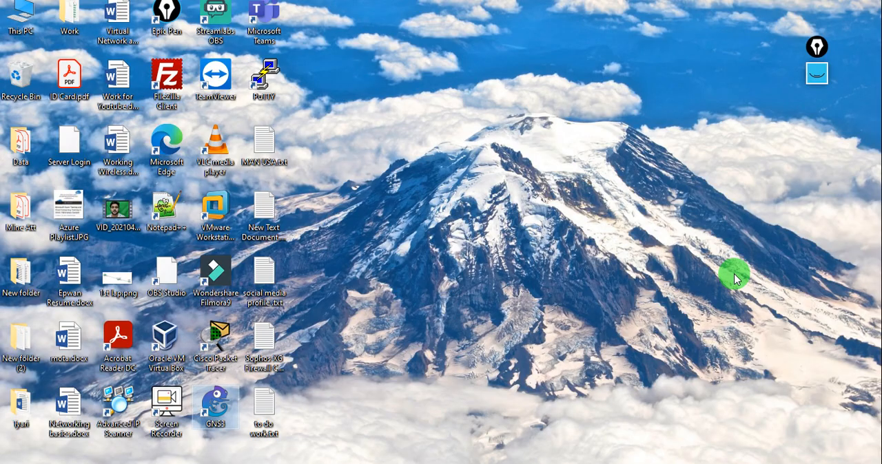
{"action": "key", "text": "super+d"}
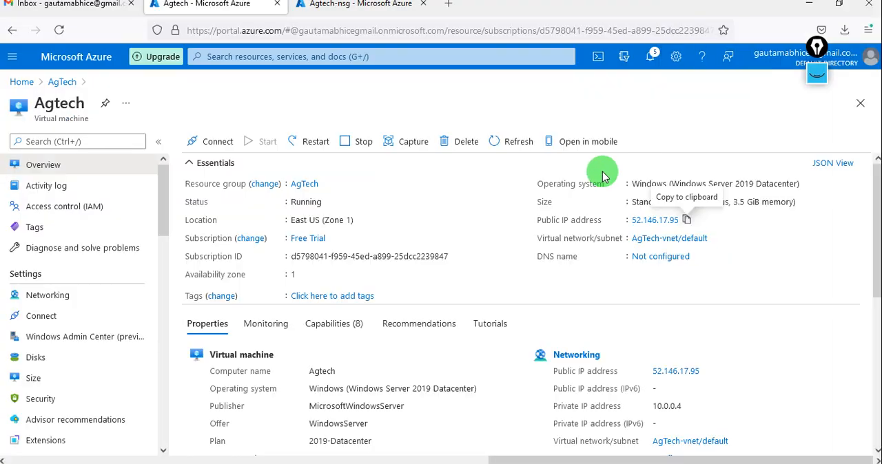
{"action": "key", "text": "super+r"}
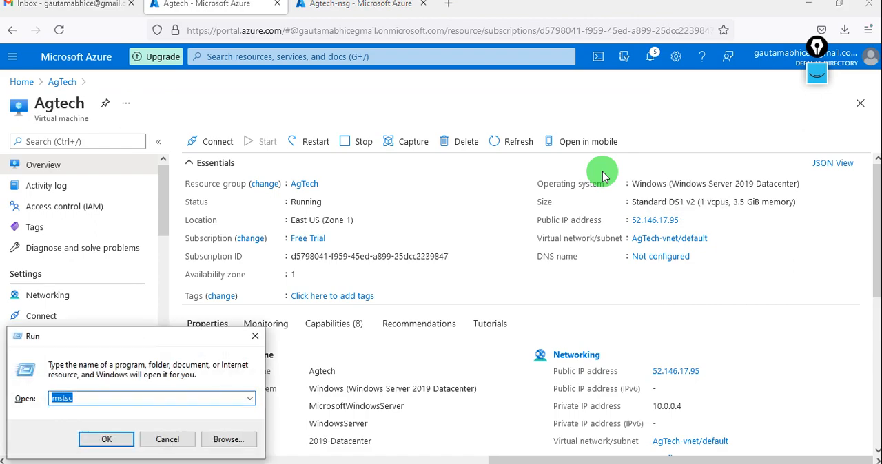
{"action": "key", "text": "Return"}
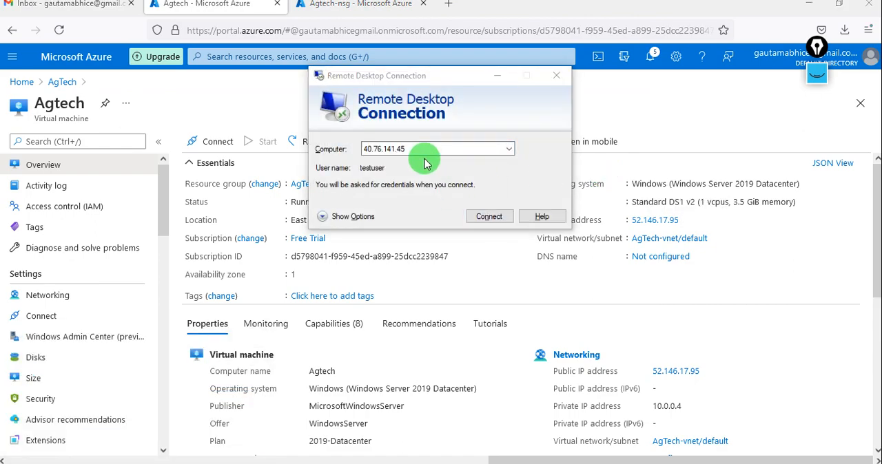
{"action": "key", "text": "super"}
{"action": "key", "text": "Escape"}
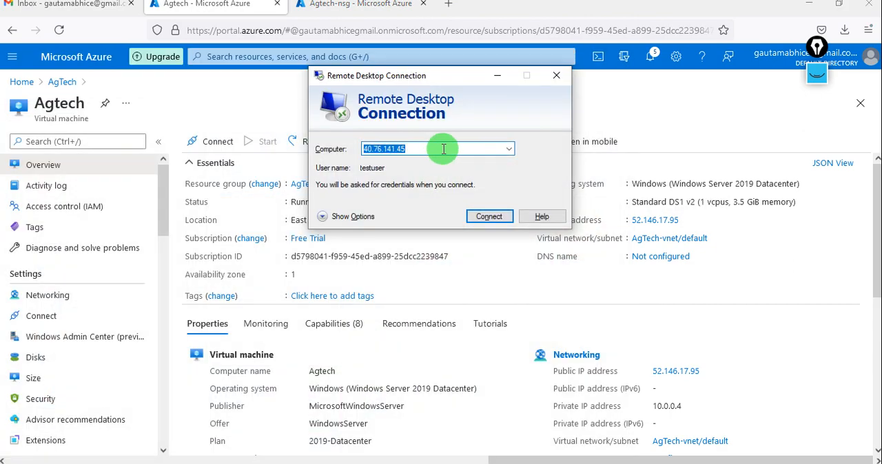
{"action": "key", "text": "super+v"}
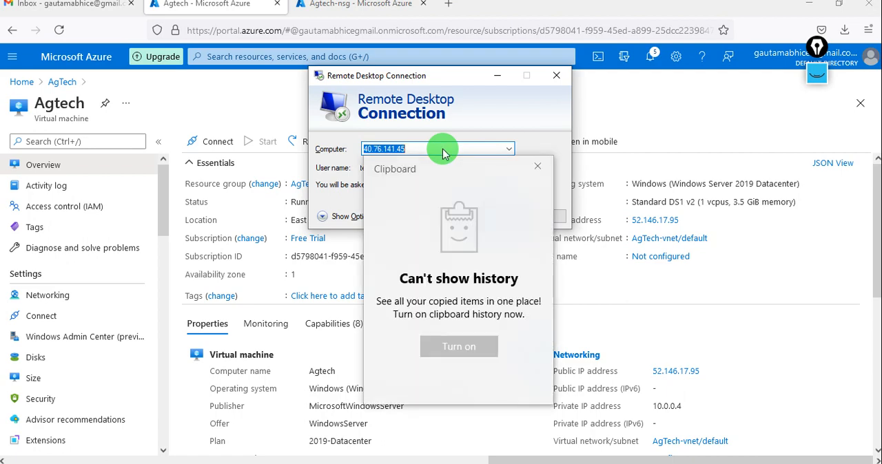
{"action": "left_click", "coordinate": [537, 166]}
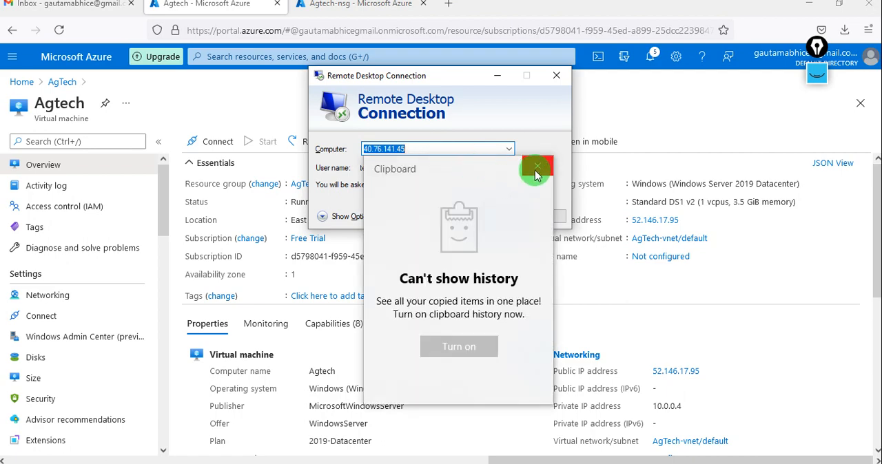
{"action": "key", "text": "ctrl+v"}
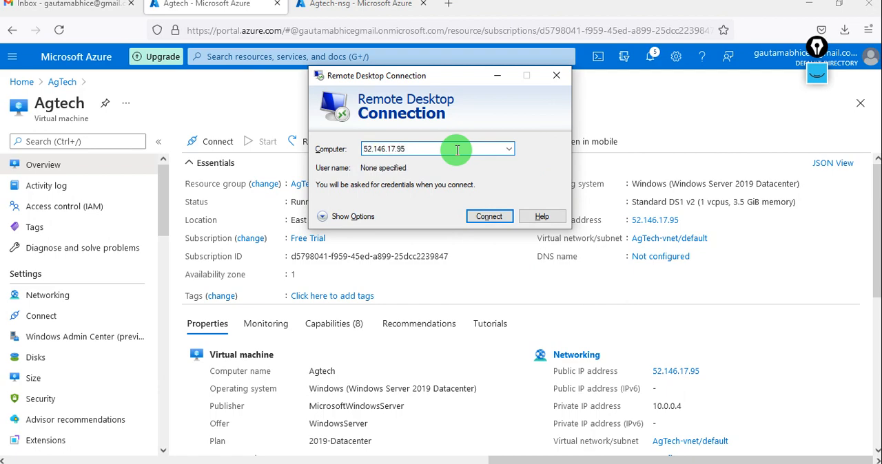
Step: Connect to the VM at 52.146.17.95 as Testuser with the account password, accepting the untrusted certificate
{"action": "left_click", "coordinate": [485, 215]}
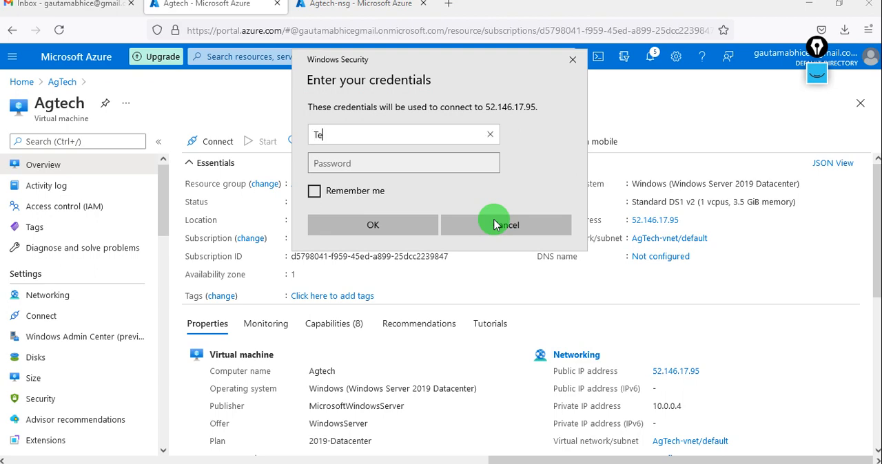
{"action": "key", "text": "Tab"}
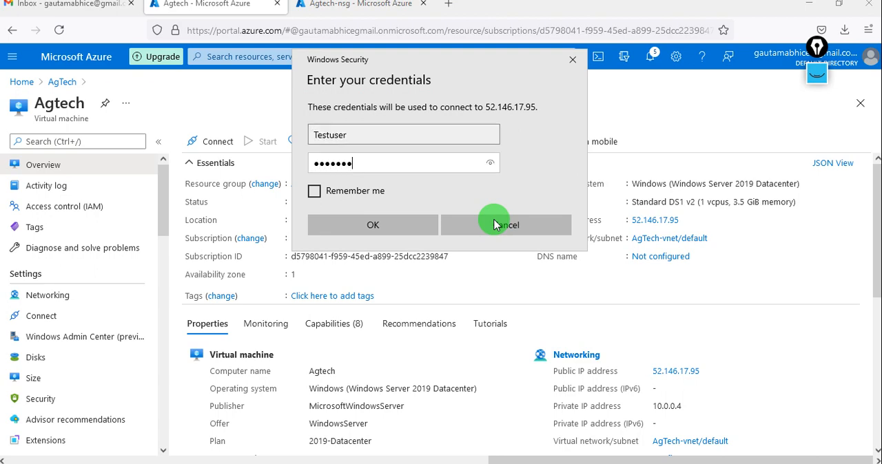
{"action": "key", "text": "Return"}
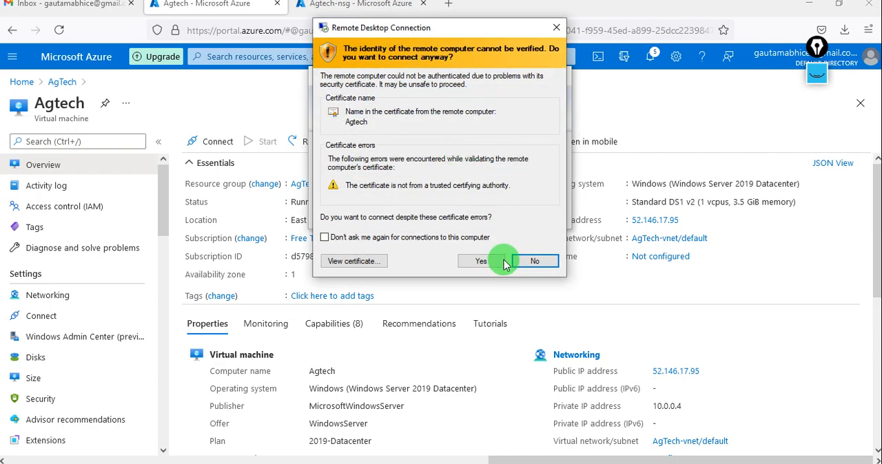
{"action": "left_click", "coordinate": [480, 262]}
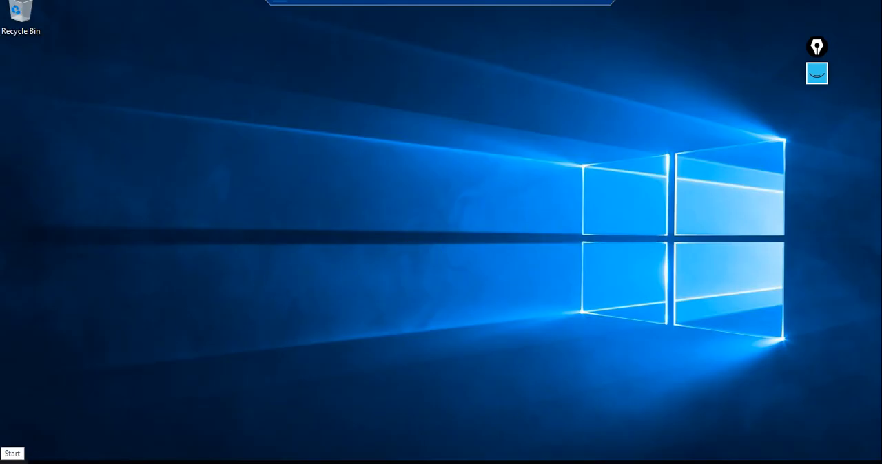
Step: In the remote server's Server Manager, turn off IE Enhanced Security Configuration for both Administrators and Users
{"action": "key", "text": "super"}
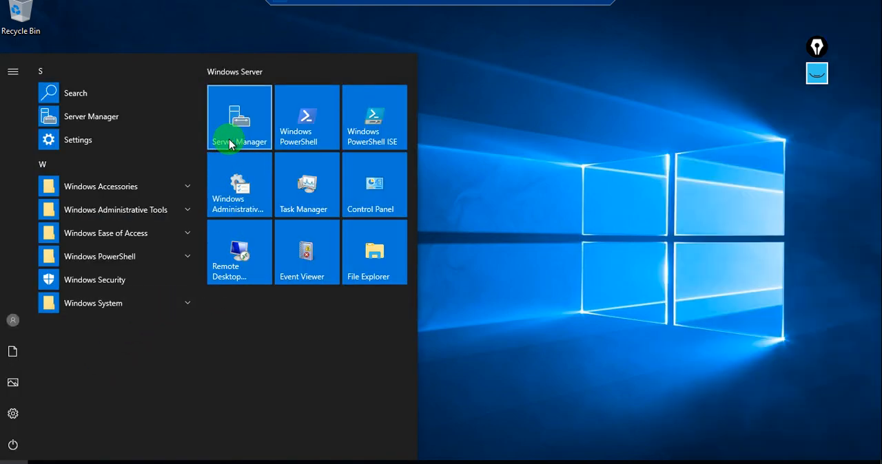
{"action": "left_click", "coordinate": [230, 143]}
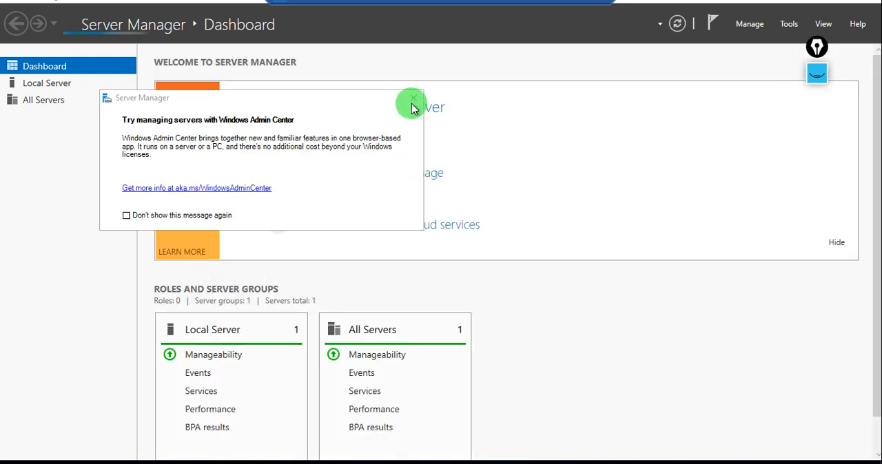
{"action": "left_click", "coordinate": [414, 98]}
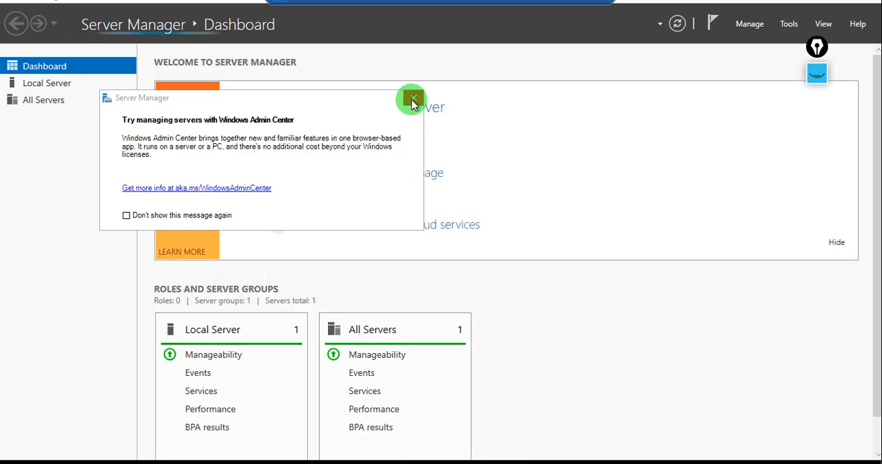
{"action": "left_click", "coordinate": [49, 83]}
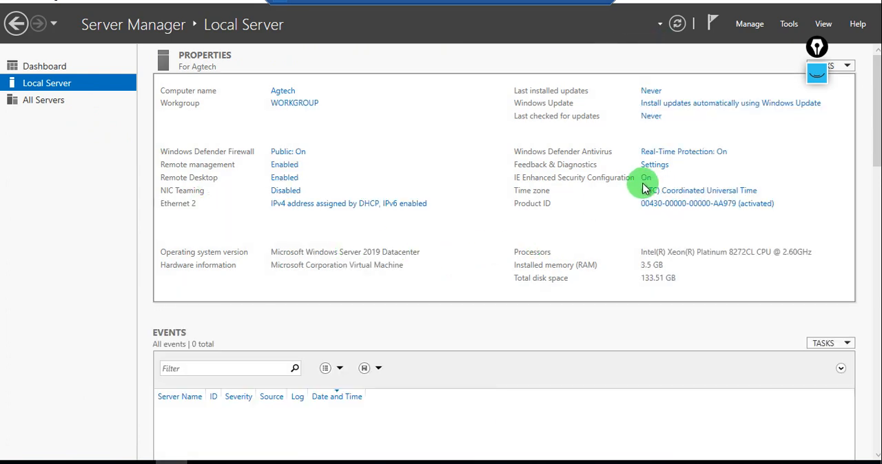
{"action": "left_click", "coordinate": [646, 181]}
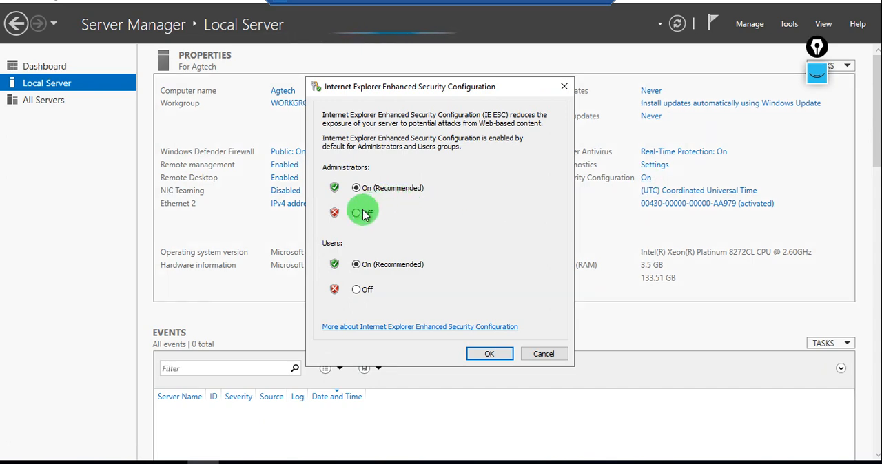
{"action": "left_click", "coordinate": [361, 214]}
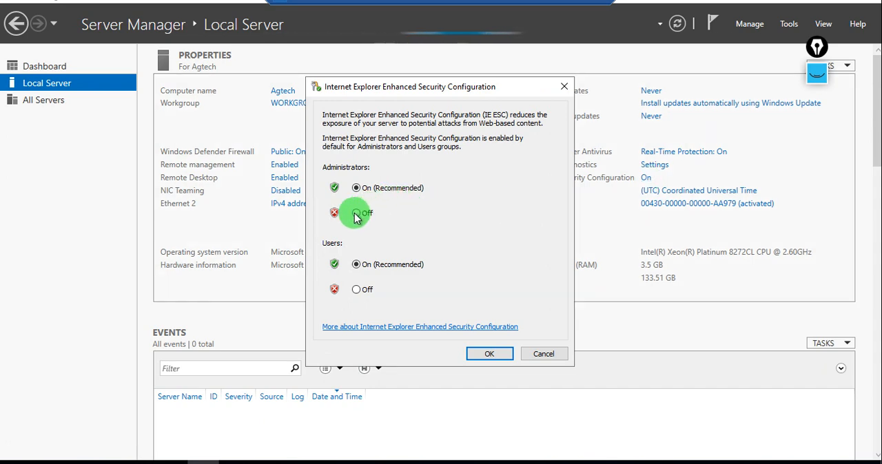
{"action": "left_click", "coordinate": [356, 290]}
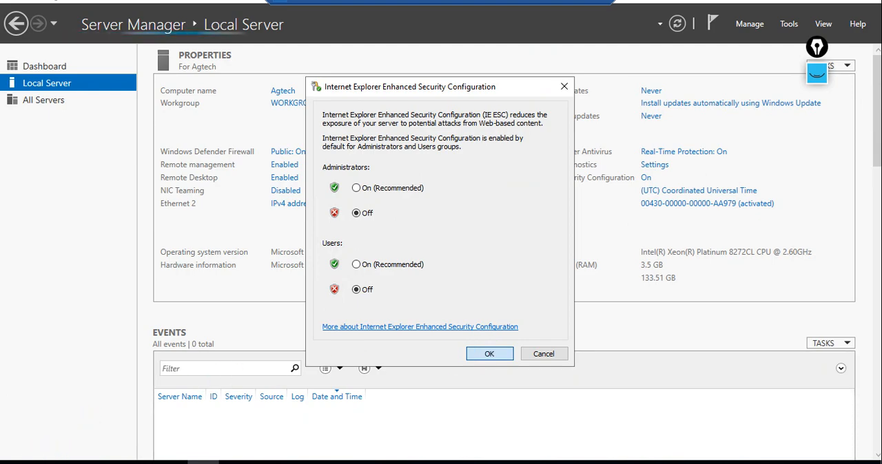
Step: Launch Internet Explorer on the remote server and accept the recommended security, privacy and compatibility settings
{"action": "left_click", "coordinate": [14, 462]}
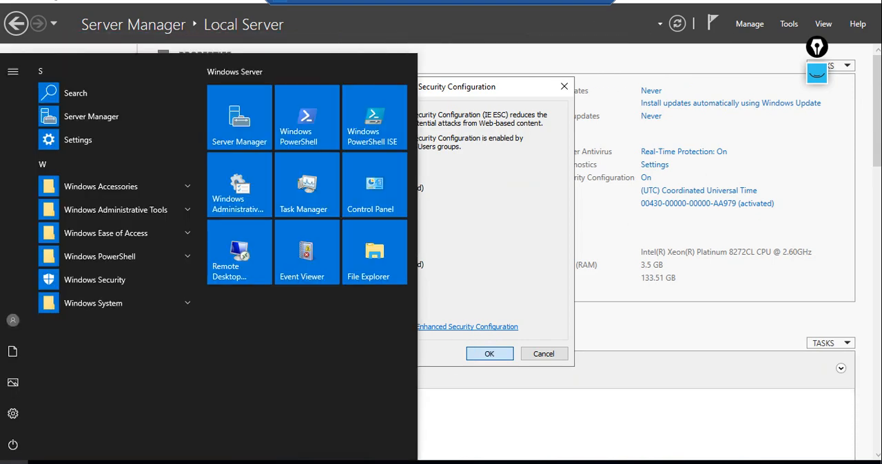
{"action": "type", "text": "ie"}
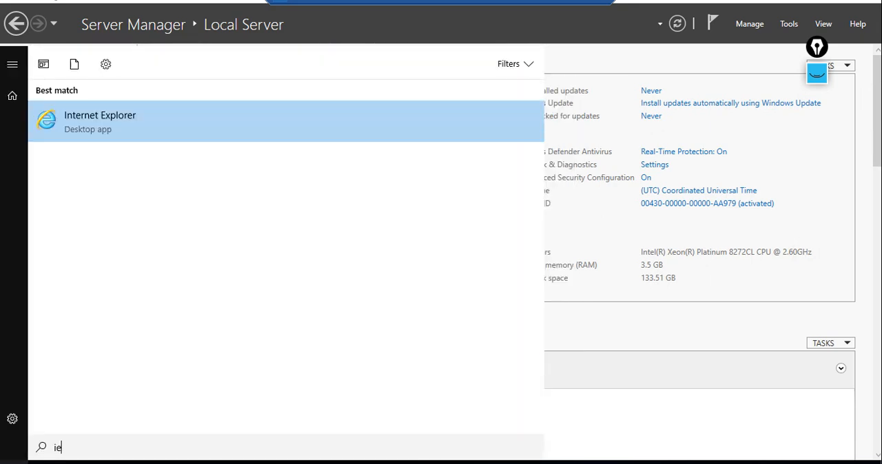
{"action": "key", "text": "Return"}
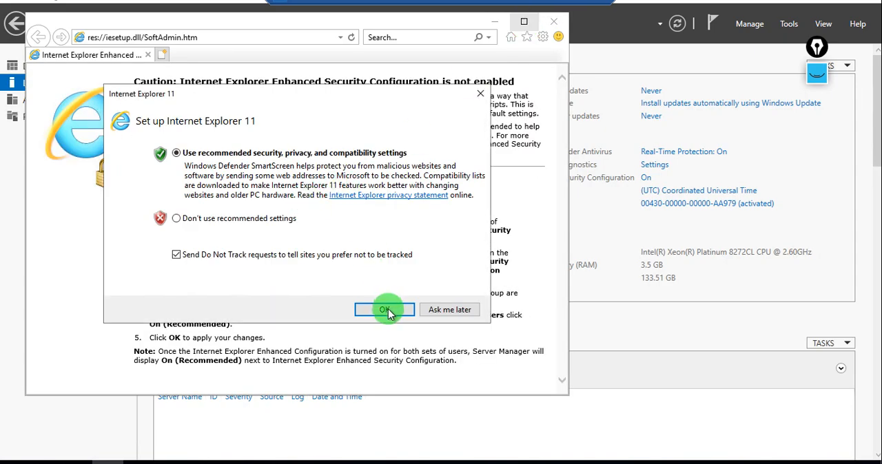
{"action": "left_click", "coordinate": [388, 309]}
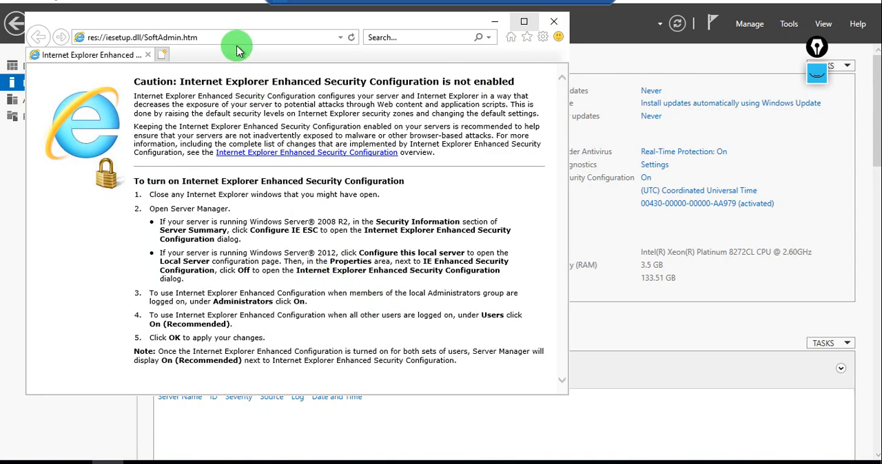
Step: Load google.com in Internet Explorer, decline the switch to Chrome, and maximize the browser window
{"action": "left_click", "coordinate": [235, 38]}
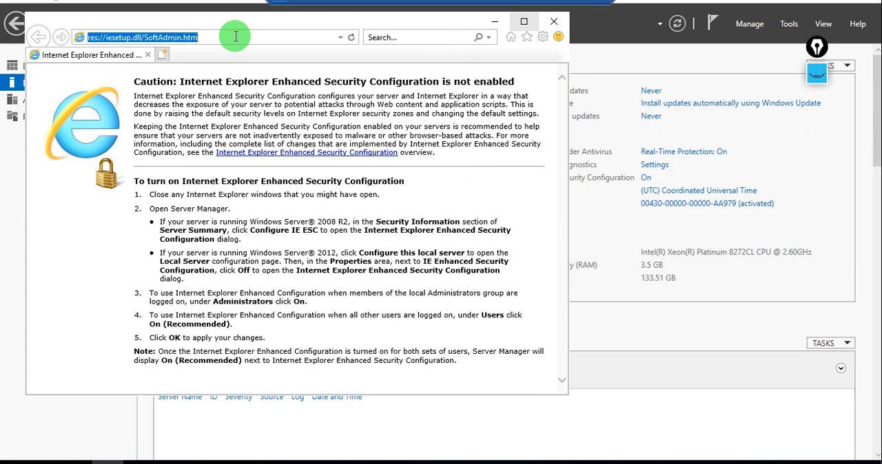
{"action": "type", "text": "googr"}
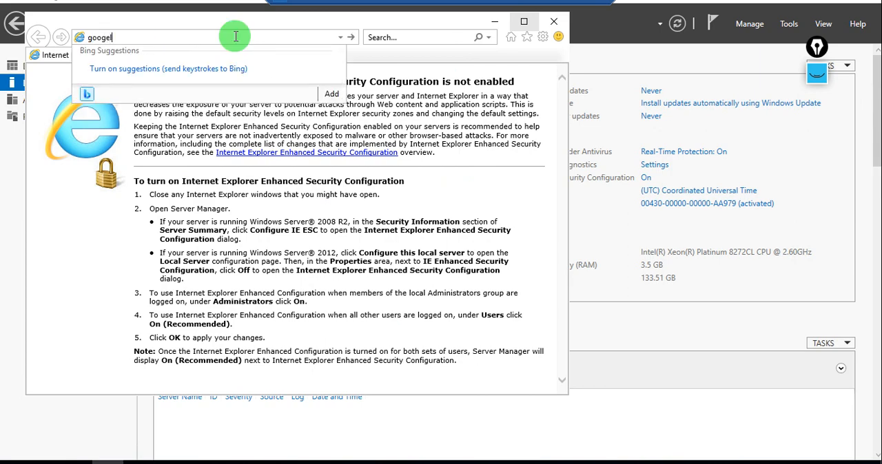
{"action": "type", "text": "e"}
{"action": "key", "text": "BackSpace"}
{"action": "type", "text": "rele.com"}
{"action": "key", "text": "Return"}
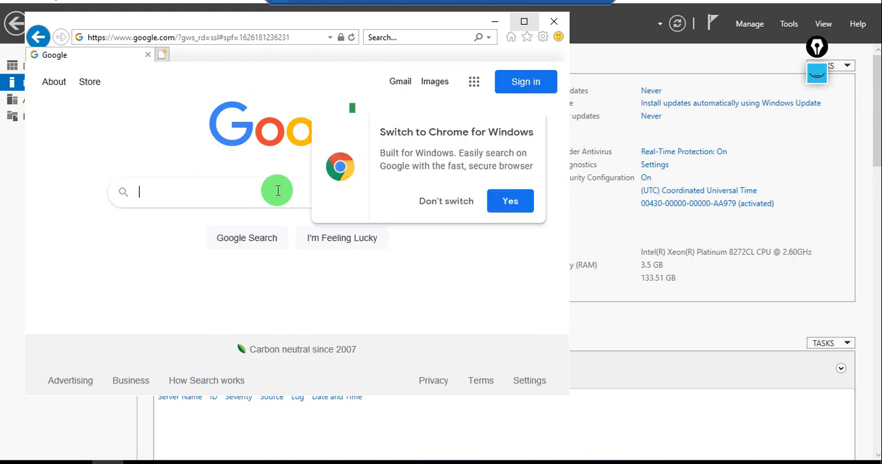
{"action": "left_click", "coordinate": [452, 208]}
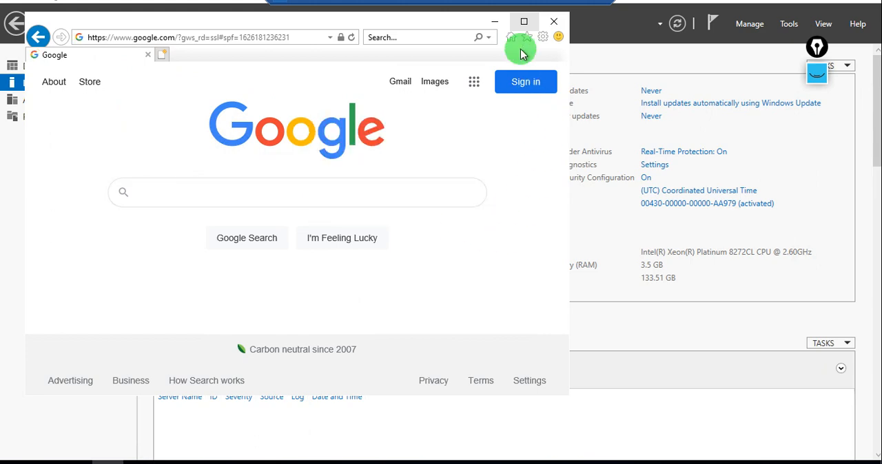
{"action": "left_click", "coordinate": [524, 23]}
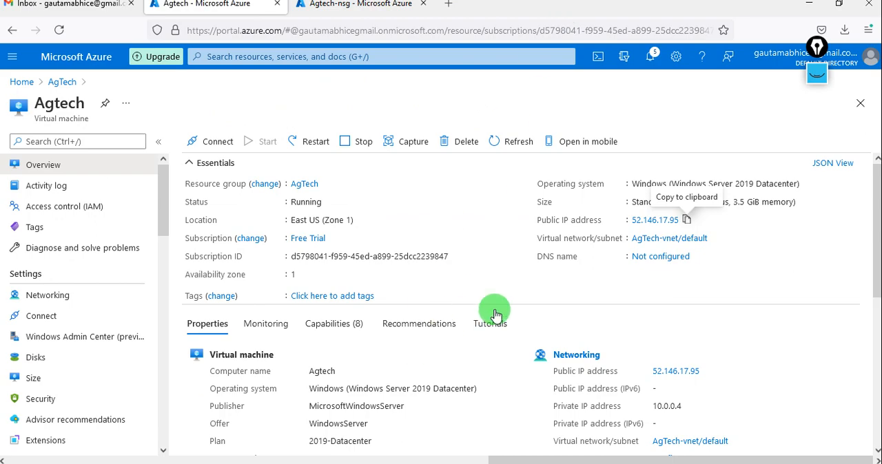
Step: Switch to the Azure portal and review the inbound and outbound port rules in the Agtech VM's networking settings
{"action": "left_click", "coordinate": [59, 302]}
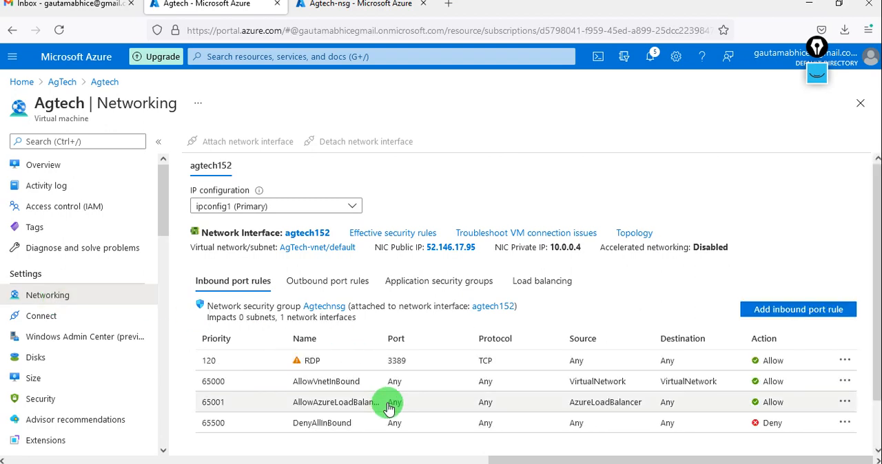
{"action": "left_click", "coordinate": [328, 280]}
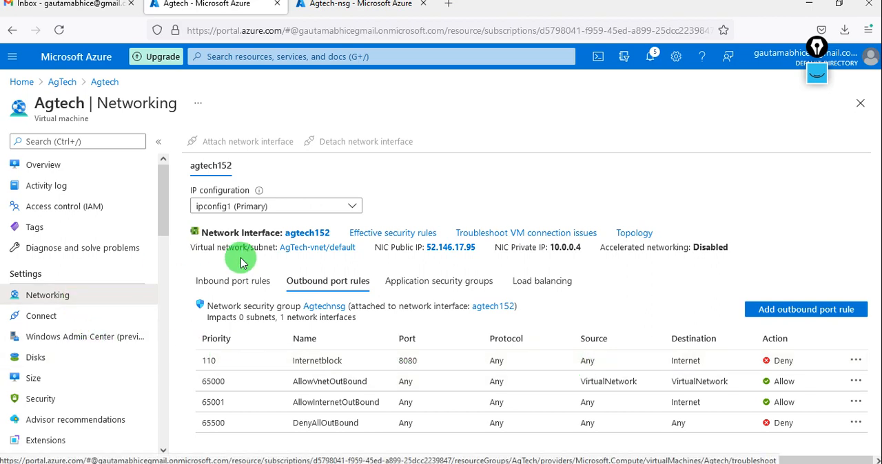
{"action": "left_click", "coordinate": [231, 288]}
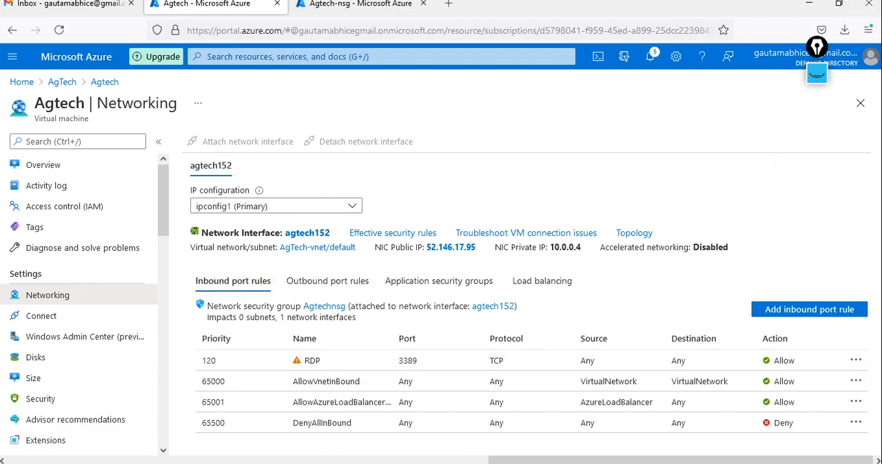
{"action": "left_click", "coordinate": [809, 3]}
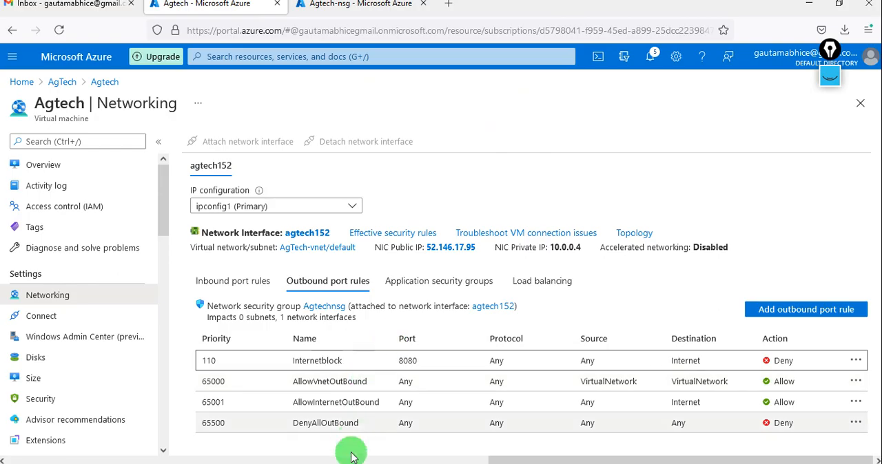
Step: Return to the remote desktop session, restart Internet Explorer, and load google.com again
{"action": "left_click", "coordinate": [352, 463]}
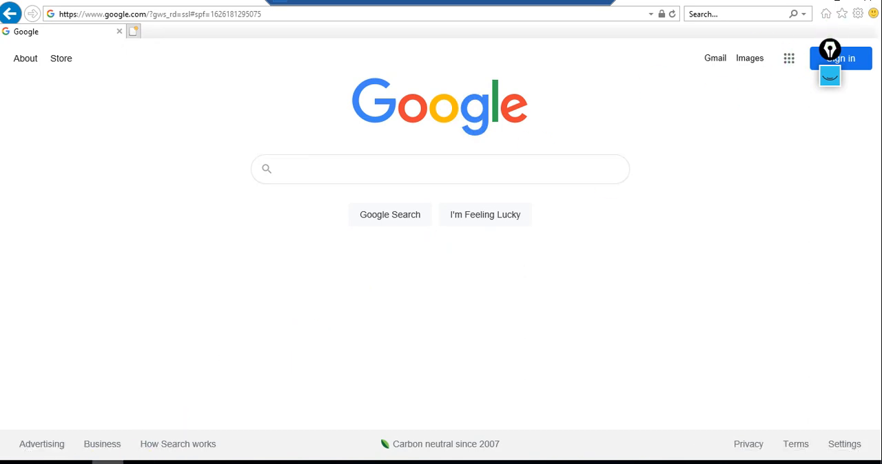
{"action": "right_click", "coordinate": [108, 462]}
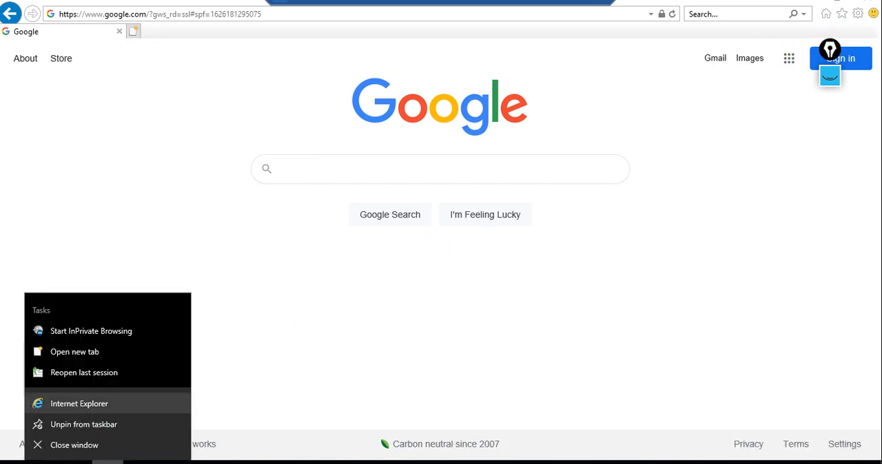
{"action": "left_click", "coordinate": [106, 446]}
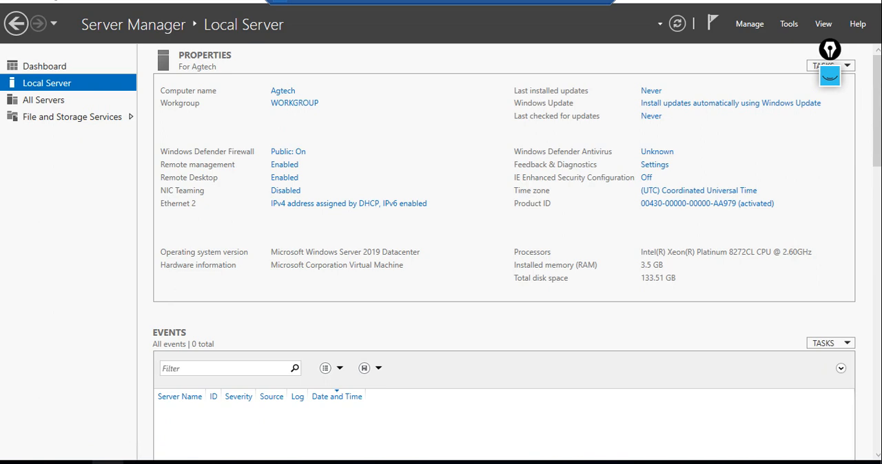
{"action": "left_click", "coordinate": [107, 462]}
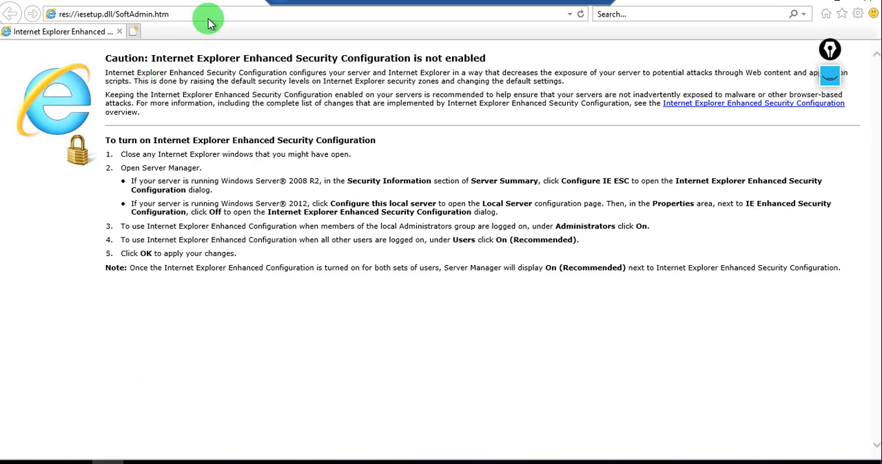
{"action": "left_click", "coordinate": [201, 16]}
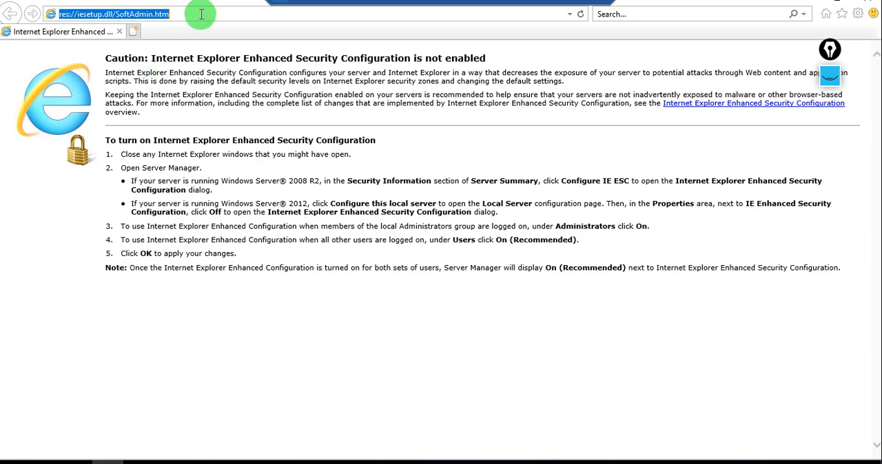
{"action": "type", "text": "google.com/"}
{"action": "key", "text": "Return"}
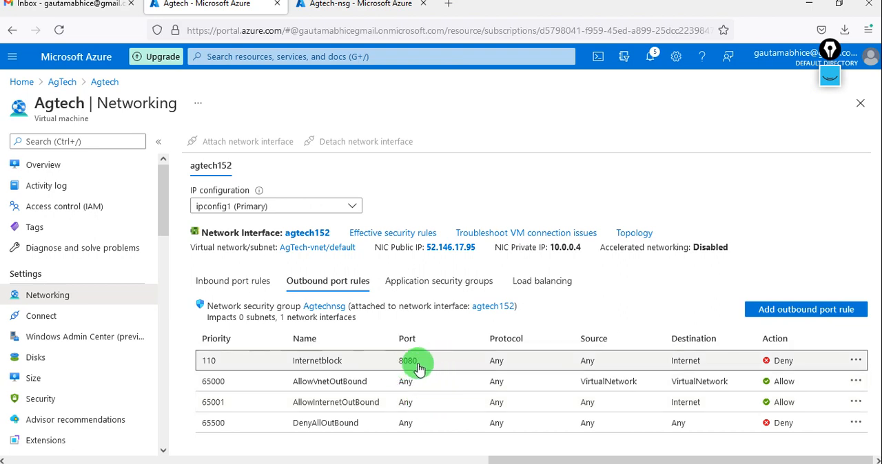
Step: Set the destination port ranges of the Internetblock outbound rule to * and save the rule
{"action": "left_click", "coordinate": [454, 362]}
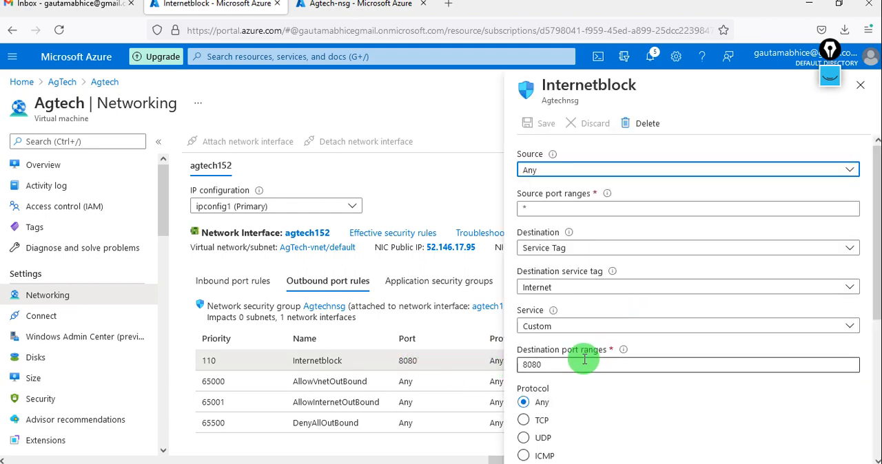
{"action": "left_click_drag", "start_coordinate": [563, 364], "coordinate": [511, 369]}
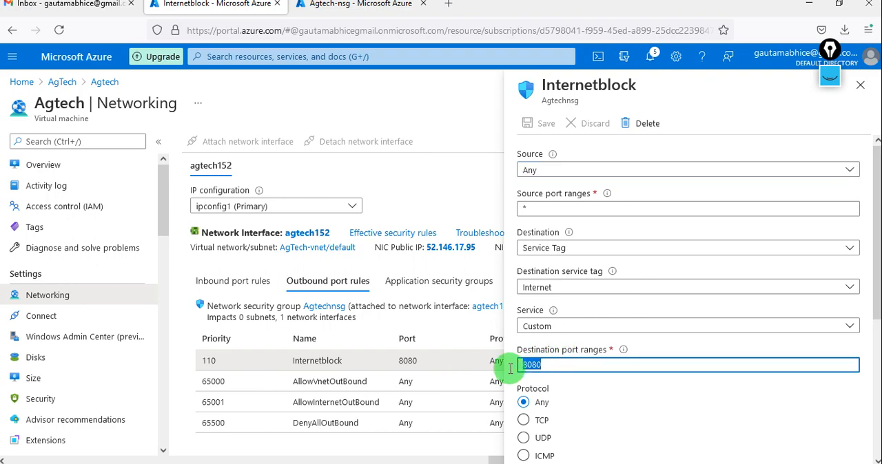
{"action": "key", "text": "BackSpace"}
{"action": "type", "text": "*"}
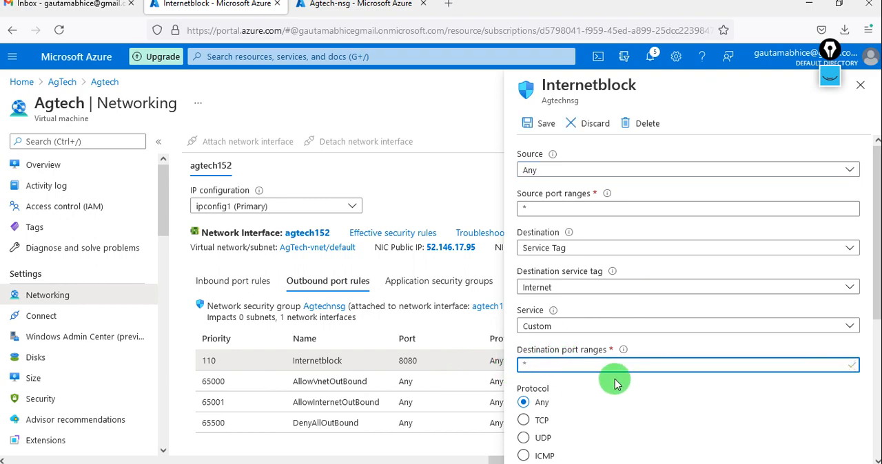
{"action": "scroll", "coordinate": [616, 380], "scroll_direction": "down", "scroll_amount": 3}
{"action": "scroll", "coordinate": [616, 379], "scroll_direction": "down", "scroll_amount": 2}
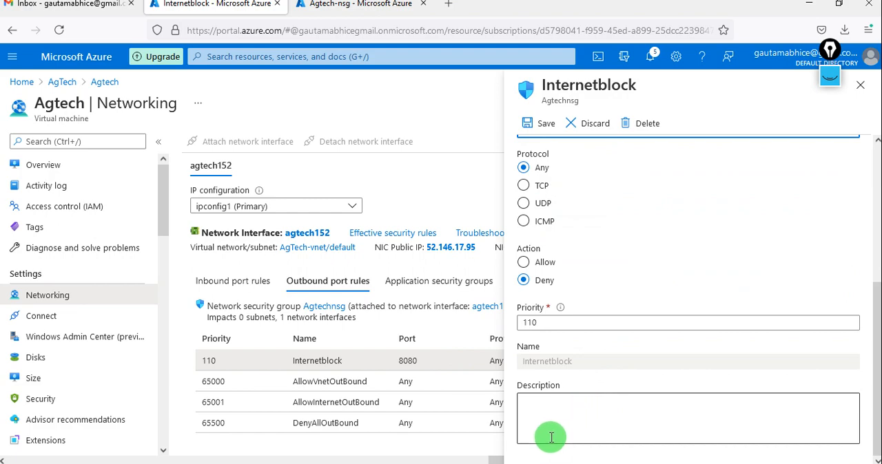
{"action": "scroll", "coordinate": [551, 437], "scroll_direction": "up", "scroll_amount": 5}
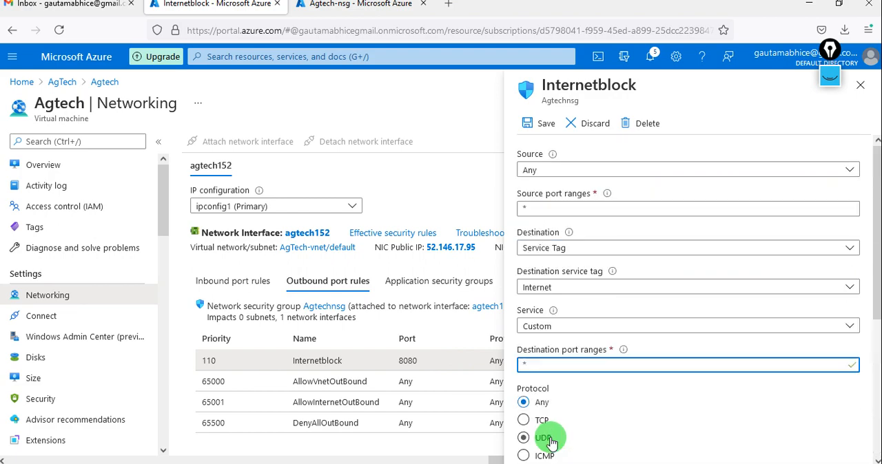
{"action": "left_click", "coordinate": [536, 125]}
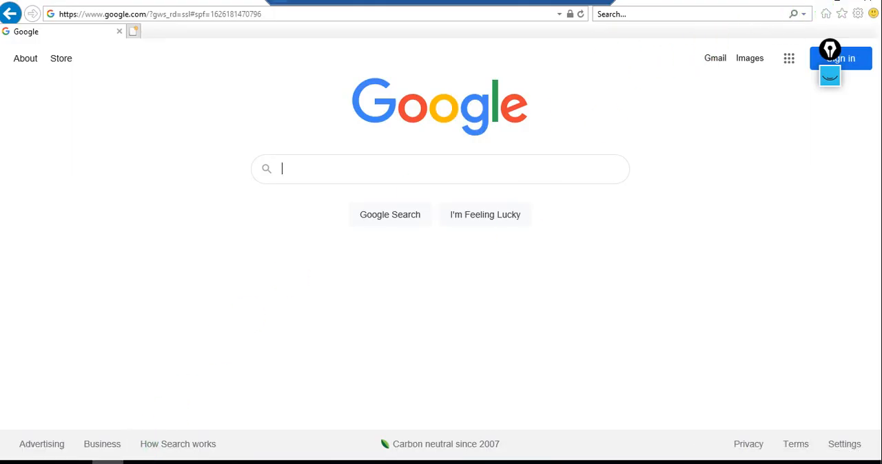
Step: Close Internet Explorer in the remote desktop session and switch back to the Azure portal
{"action": "right_click", "coordinate": [107, 462]}
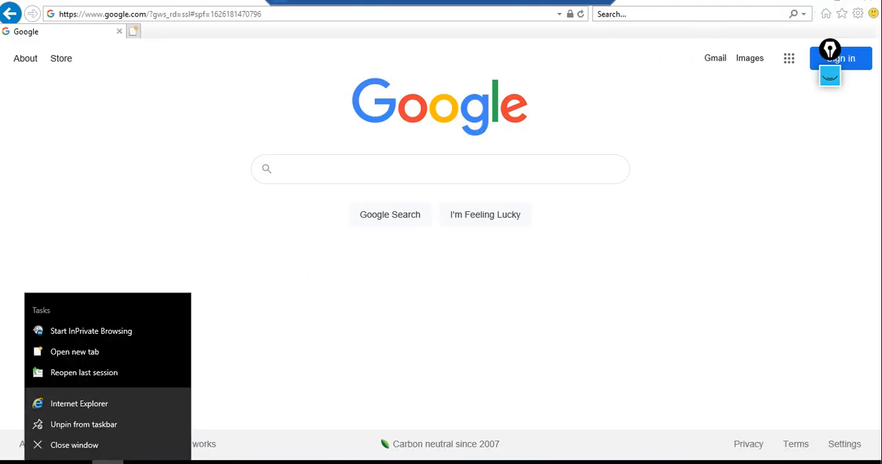
{"action": "left_click", "coordinate": [110, 446]}
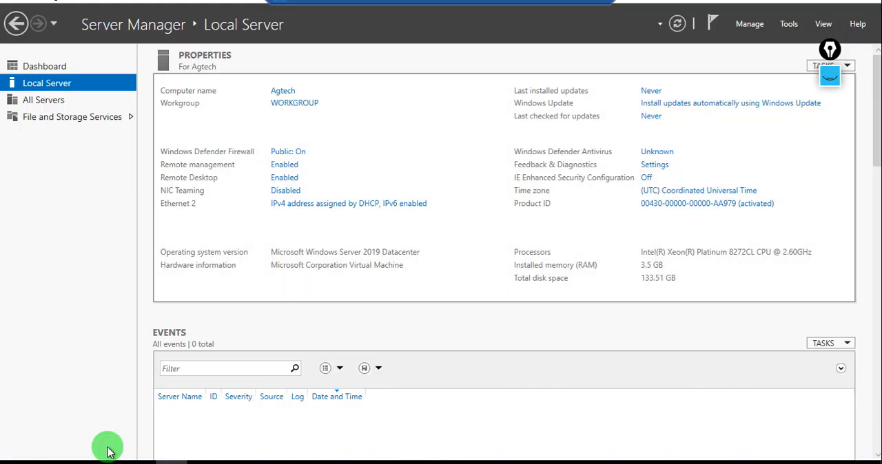
{"action": "left_click", "coordinate": [568, 7]}
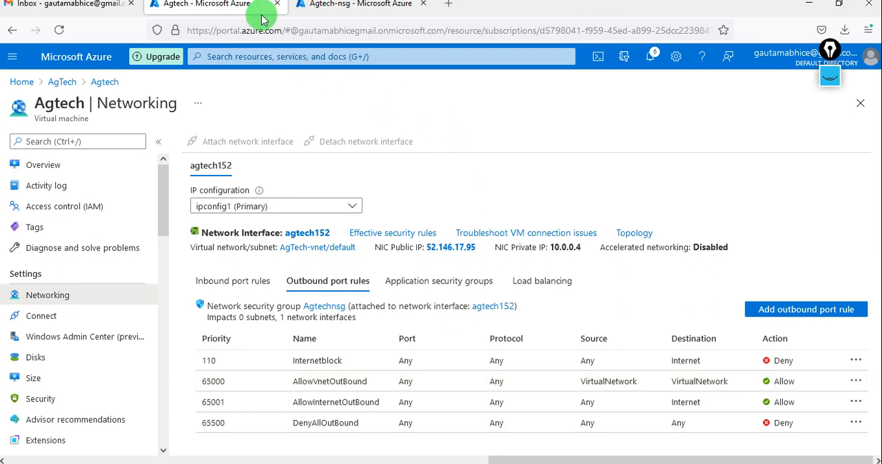
Step: Leave the Agtech-nsg page, open the storage accounts service and start creating a new storage account
{"action": "left_click", "coordinate": [335, 7]}
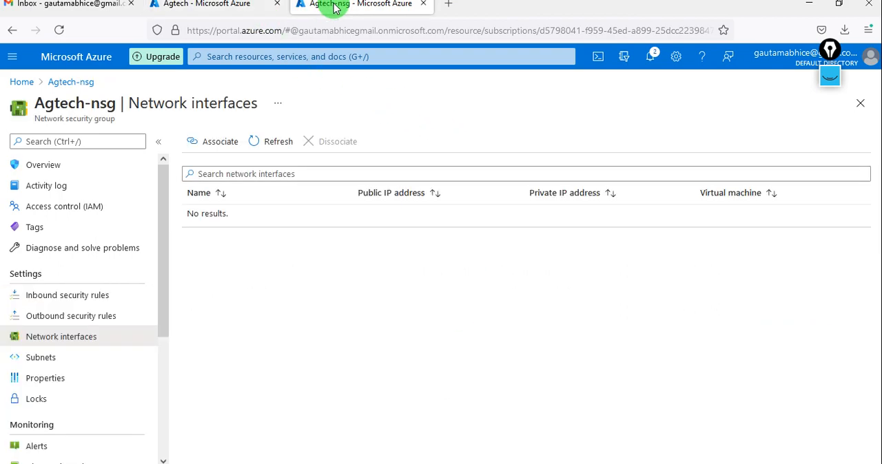
{"action": "left_click", "coordinate": [22, 82]}
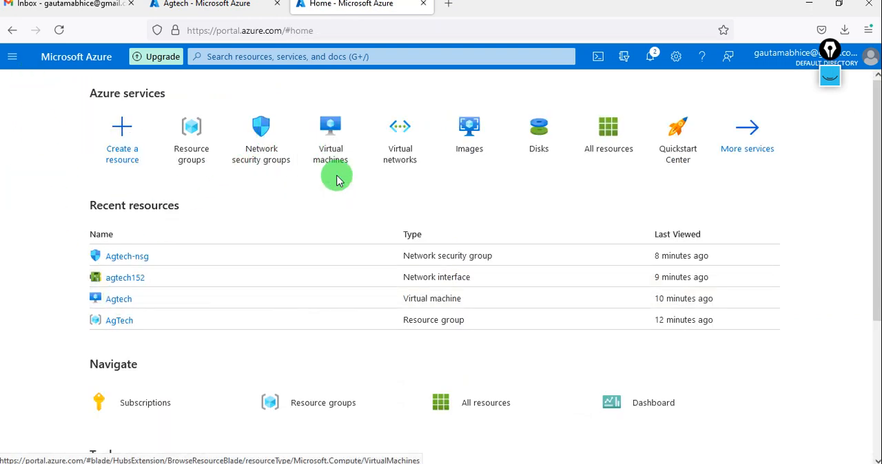
{"action": "left_click", "coordinate": [11, 59]}
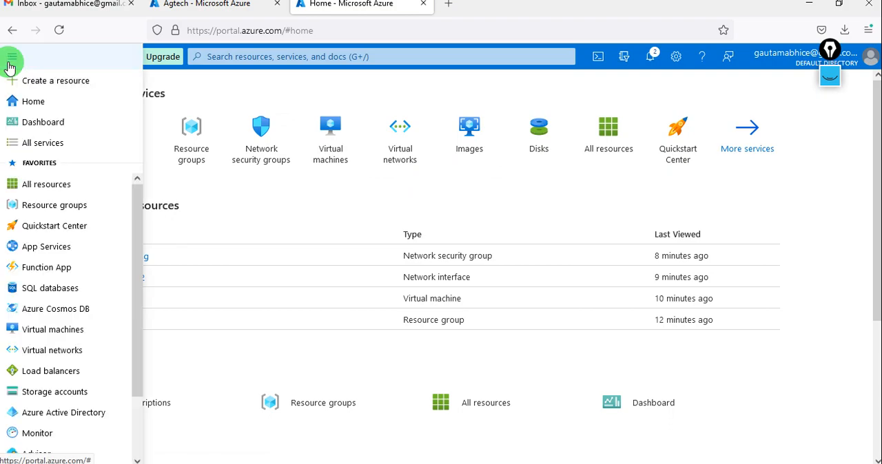
{"action": "left_click", "coordinate": [57, 400]}
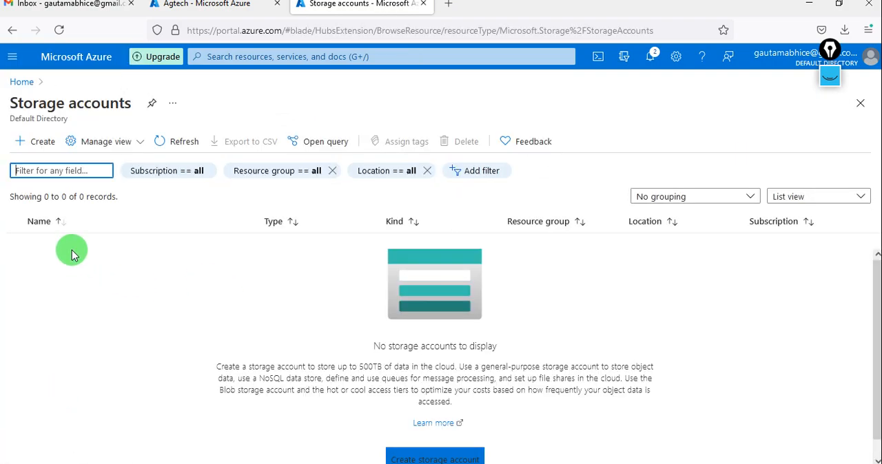
{"action": "left_click", "coordinate": [35, 146]}
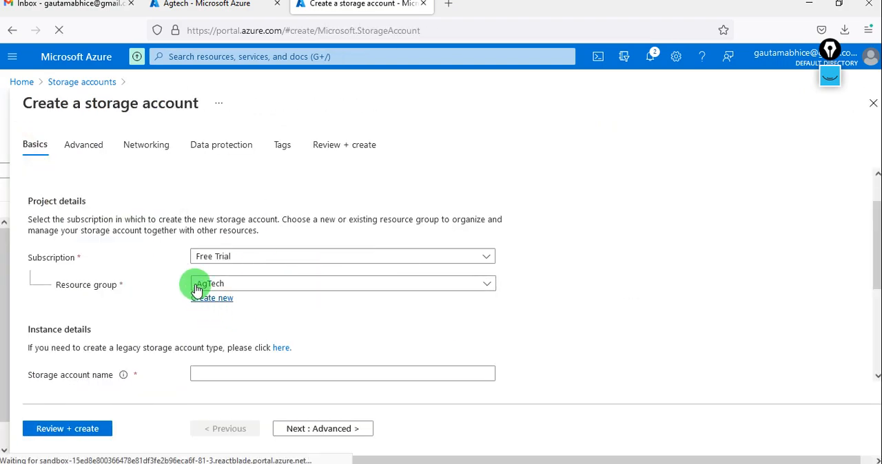
Step: Name the new storage account agtechsg
{"action": "scroll", "coordinate": [247, 327], "scroll_direction": "down", "scroll_amount": 2}
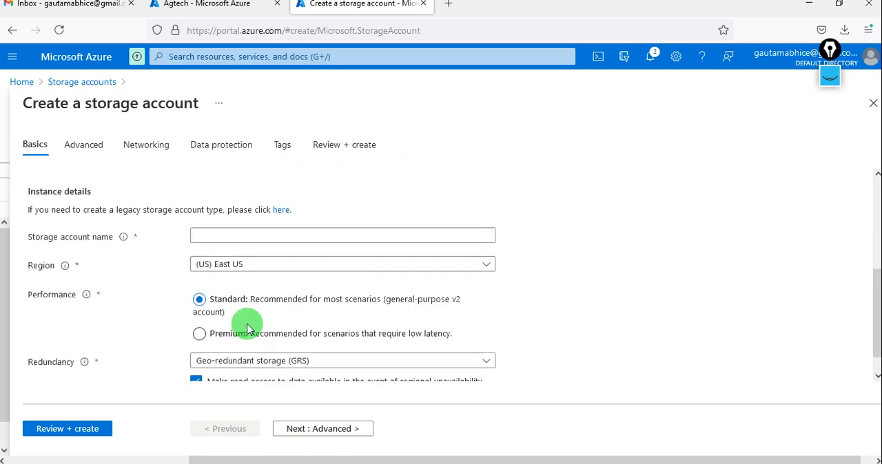
{"action": "left_click", "coordinate": [229, 228]}
{"action": "type", "text": "A"}
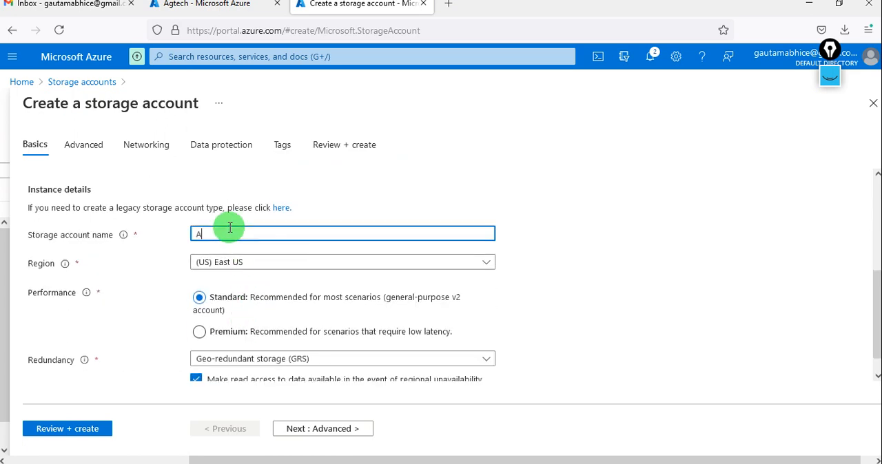
{"action": "type", "text": "gtech"}
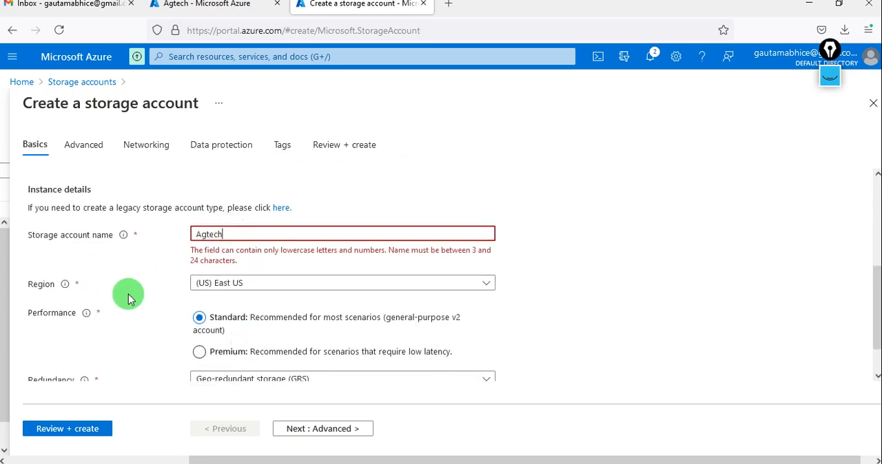
{"action": "left_click", "coordinate": [269, 234]}
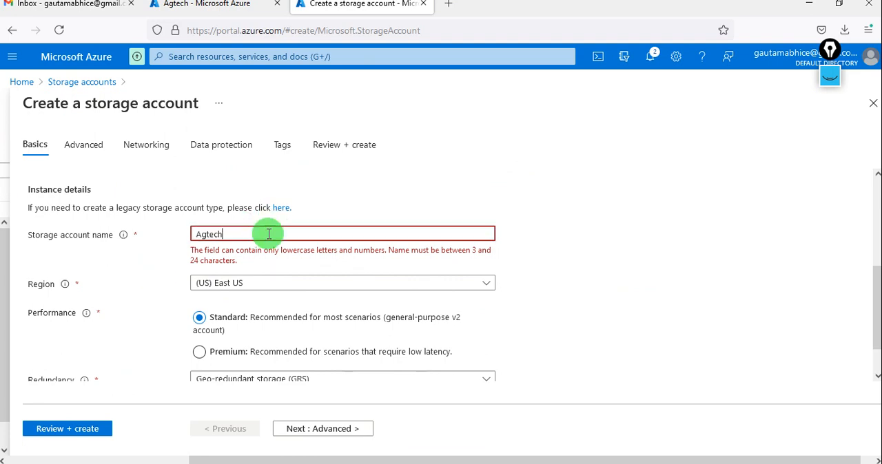
{"action": "type", "text": "agtech"}
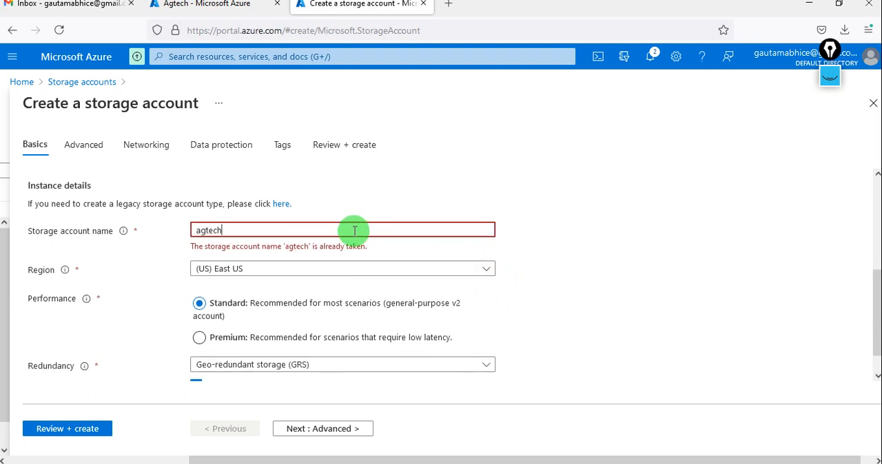
{"action": "type", "text": "sg"}
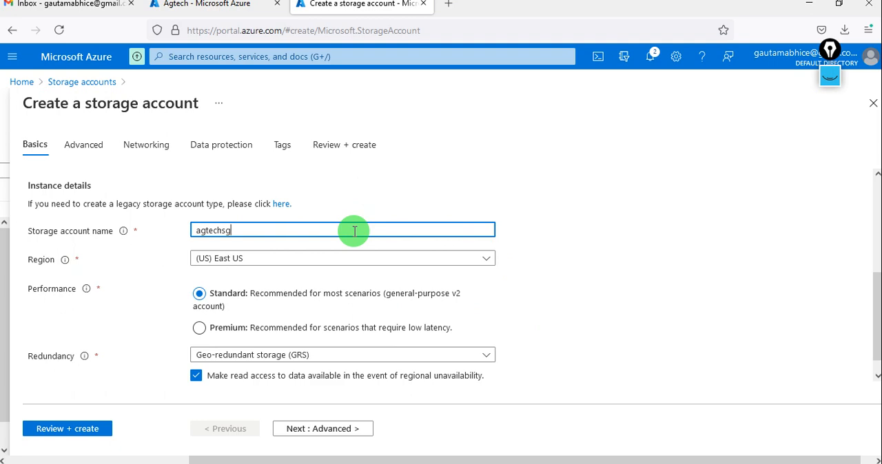
{"action": "left_click", "coordinate": [547, 327]}
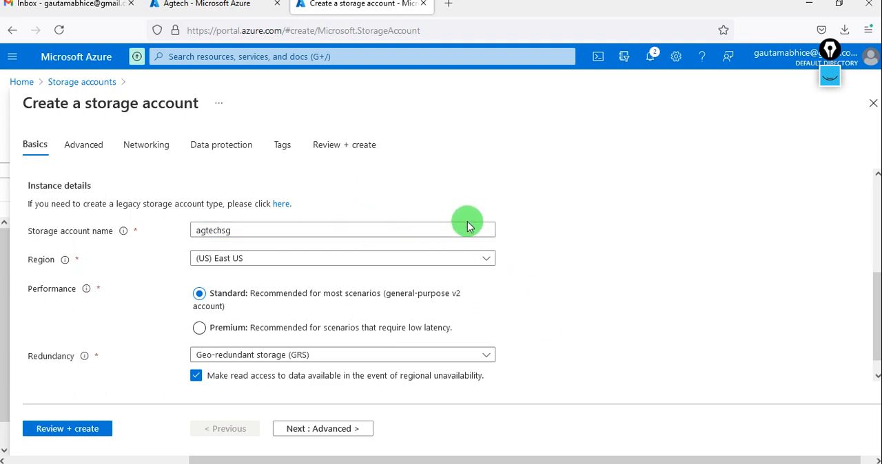
Step: Set the redundancy to Locally-redundant storage (LRS) and create the storage account with the remaining default settings
{"action": "scroll", "coordinate": [549, 298], "scroll_direction": "down", "scroll_amount": 1}
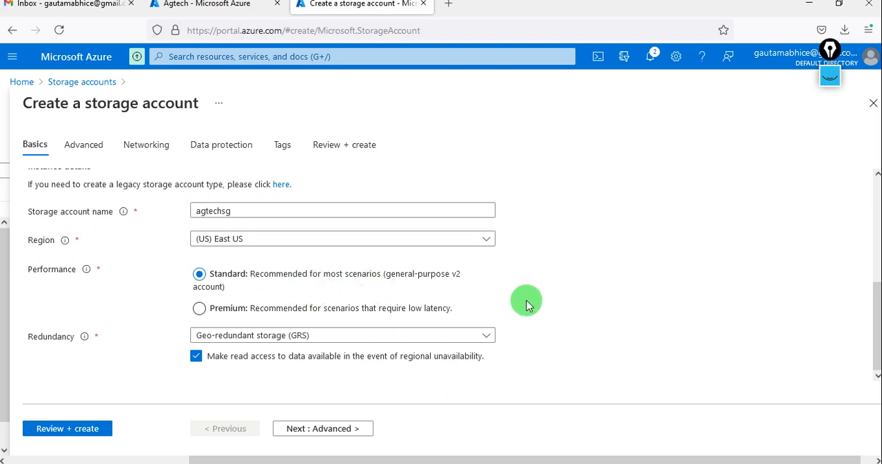
{"action": "left_click", "coordinate": [361, 337]}
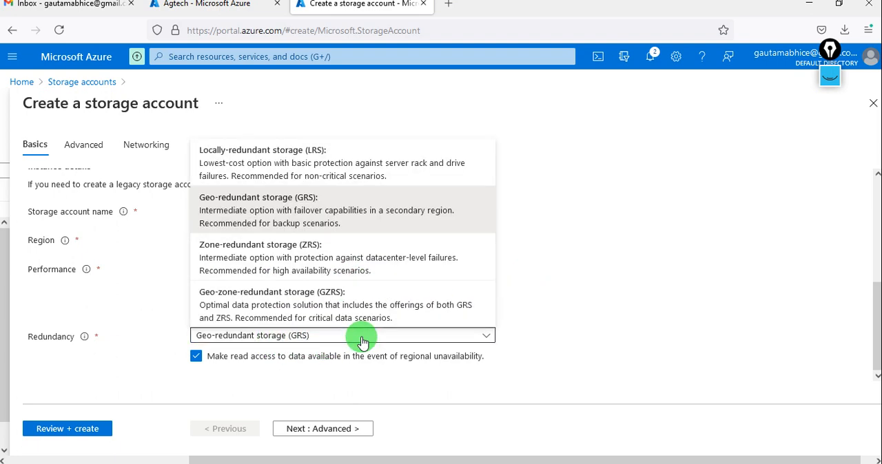
{"action": "left_click", "coordinate": [319, 157]}
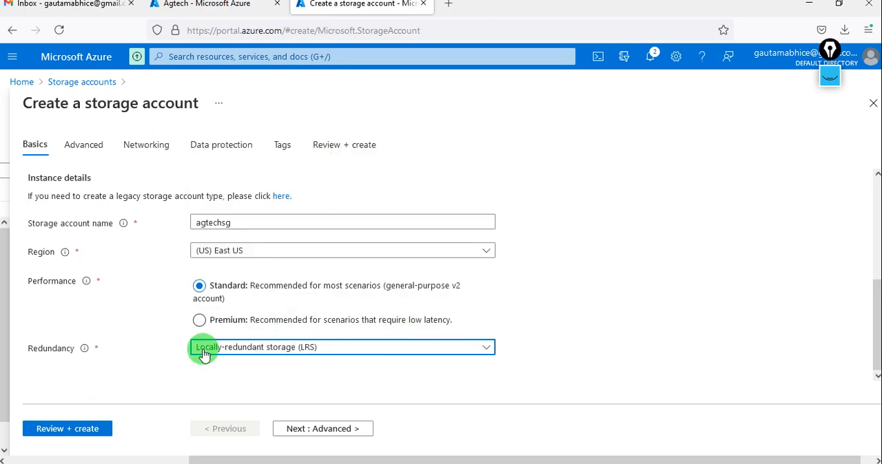
{"action": "left_click", "coordinate": [314, 433]}
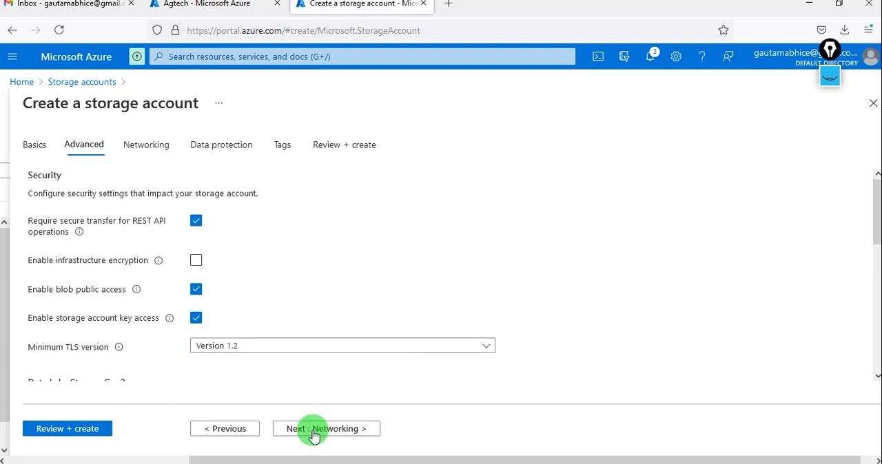
{"action": "left_click", "coordinate": [314, 432]}
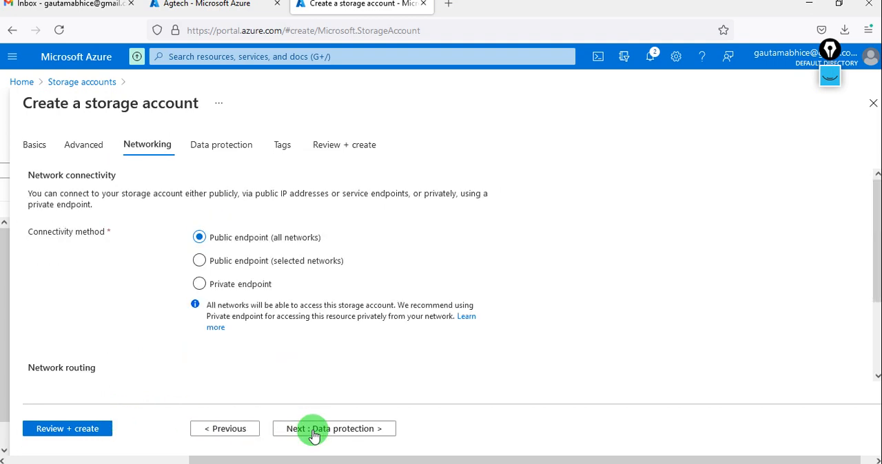
{"action": "left_click", "coordinate": [314, 433]}
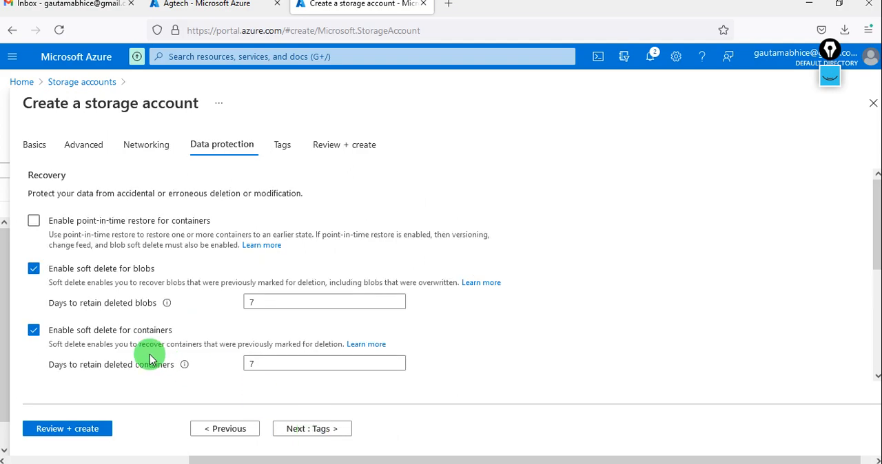
{"action": "left_click", "coordinate": [75, 434]}
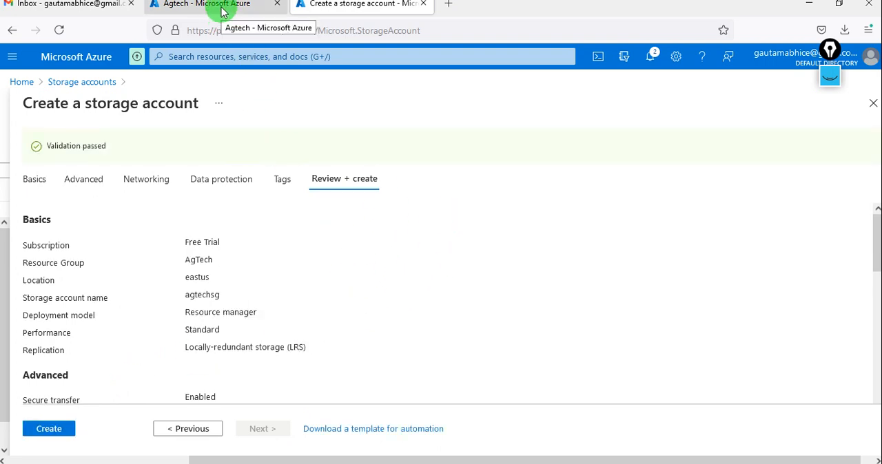
{"action": "left_click", "coordinate": [47, 433]}
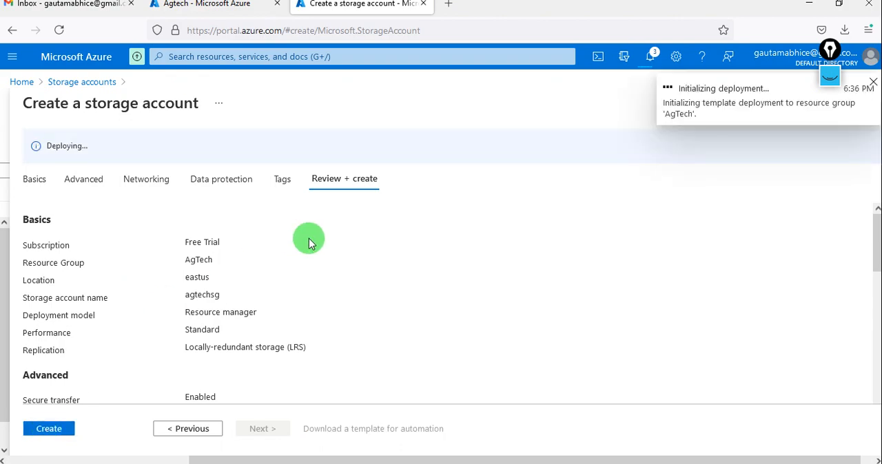
Step: Switch to the remote desktop session, test loading google.com in a new Internet Explorer window, and return to the Azure portal
{"action": "left_click", "coordinate": [232, 17]}
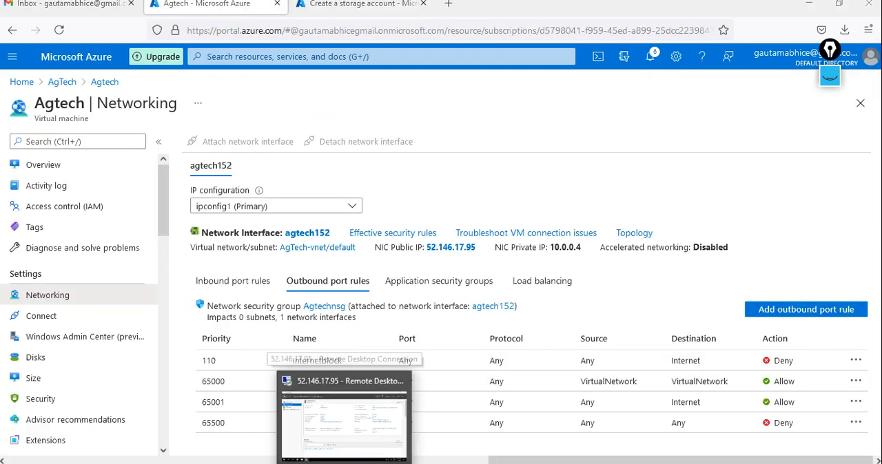
{"action": "left_click", "coordinate": [344, 413]}
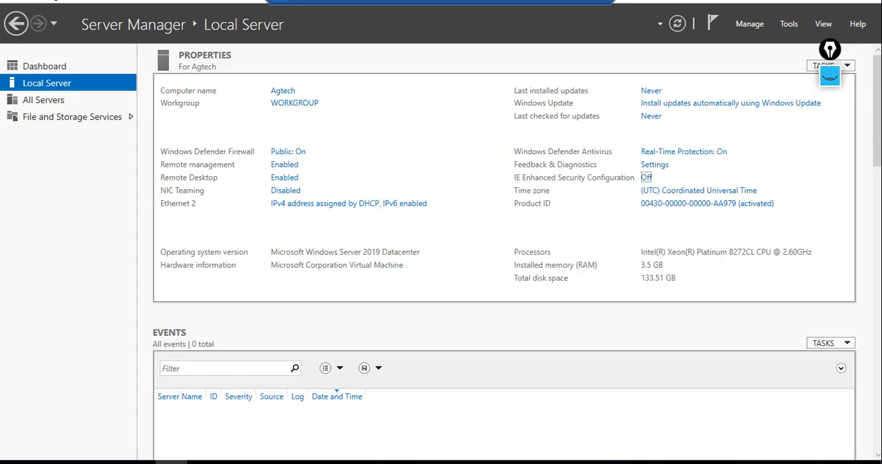
{"action": "left_click", "coordinate": [108, 462]}
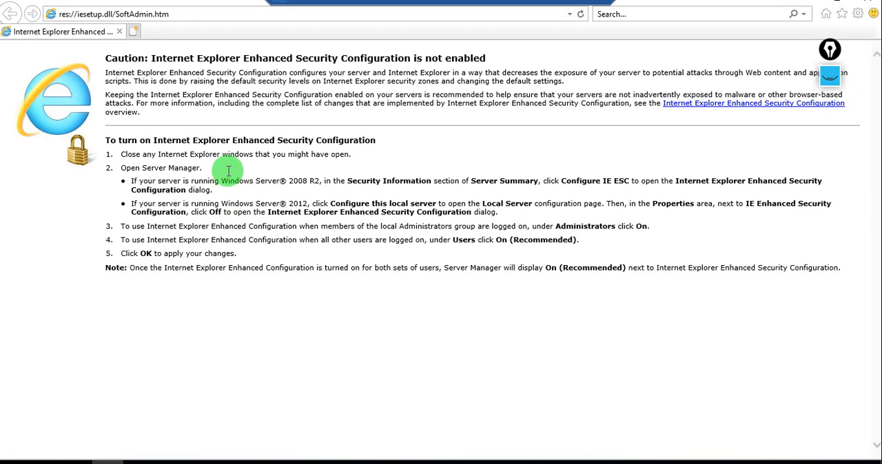
{"action": "left_click", "coordinate": [194, 17]}
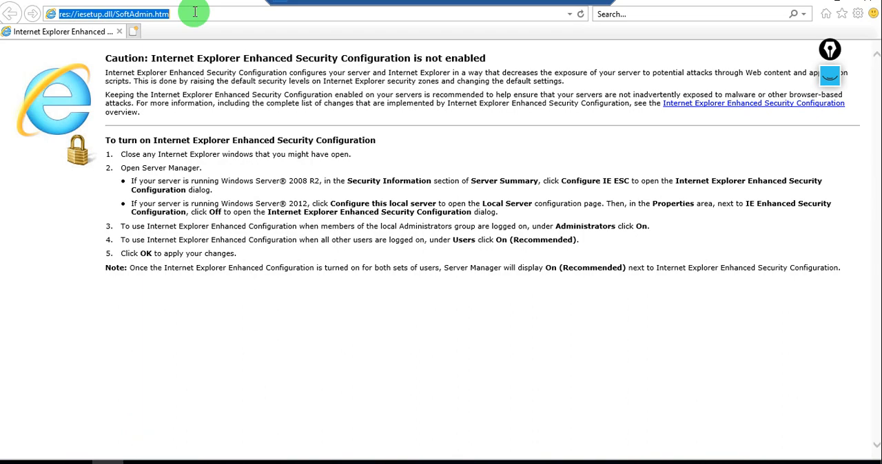
{"action": "type", "text": "google.com/"}
{"action": "key", "text": "Return"}
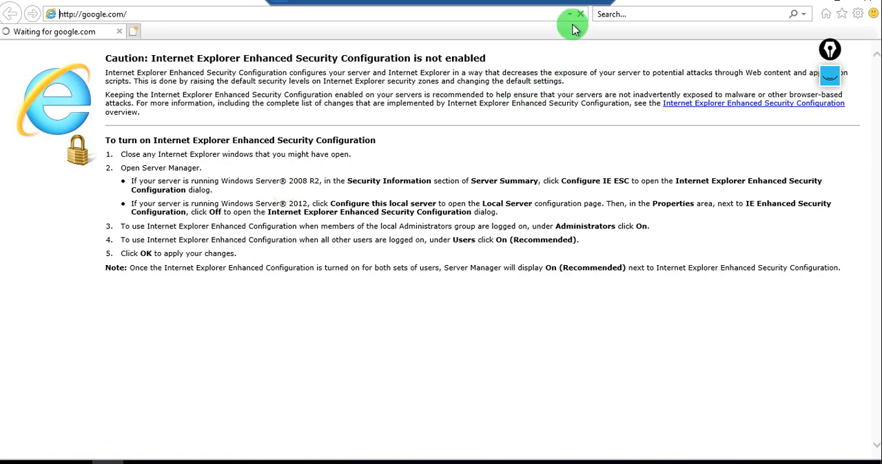
{"action": "left_click", "coordinate": [569, 4]}
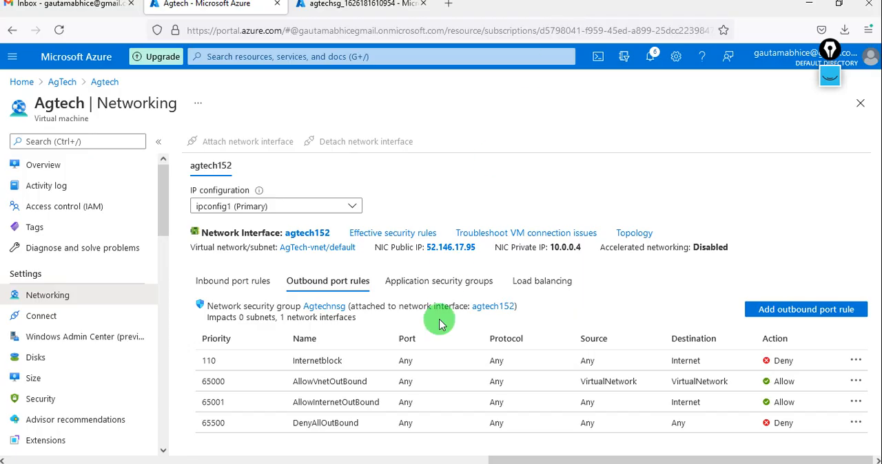